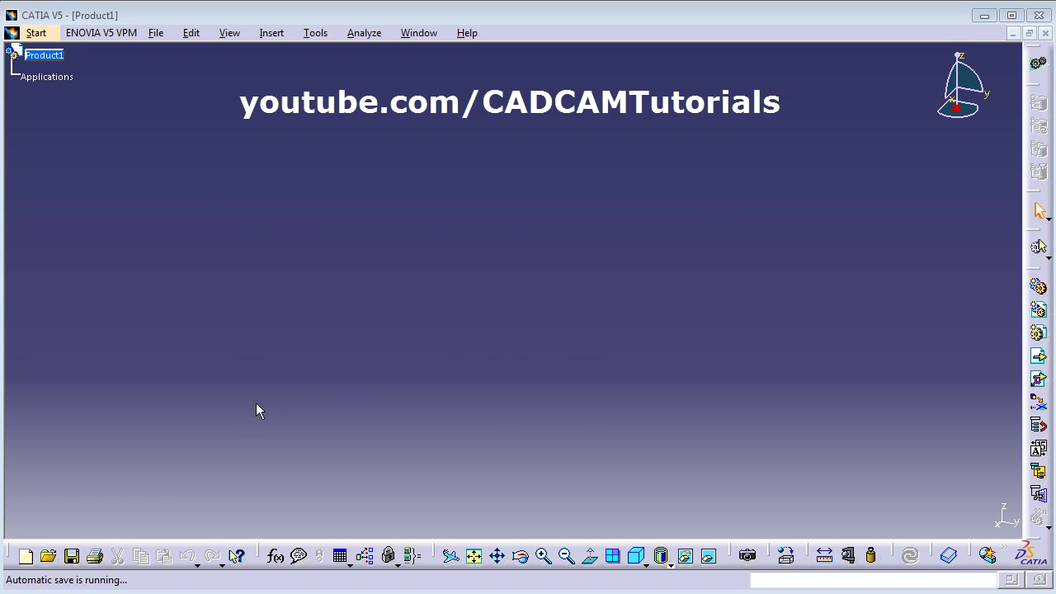
# Step: Open the Plate part from the CATIA folder and show it in the isometric view
pyautogui.click(46, 559)
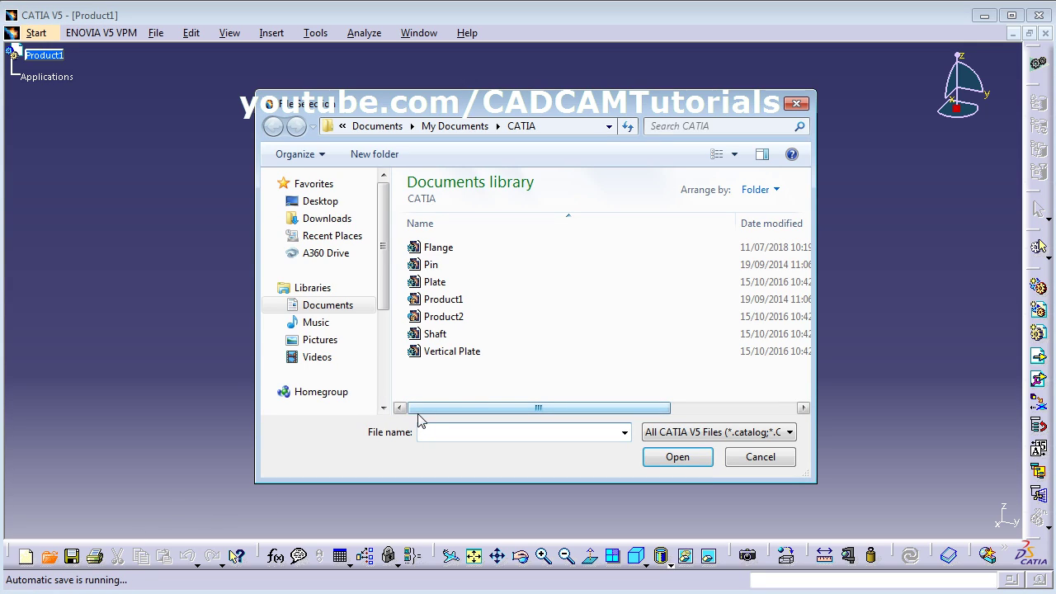
pyautogui.click(438, 285)
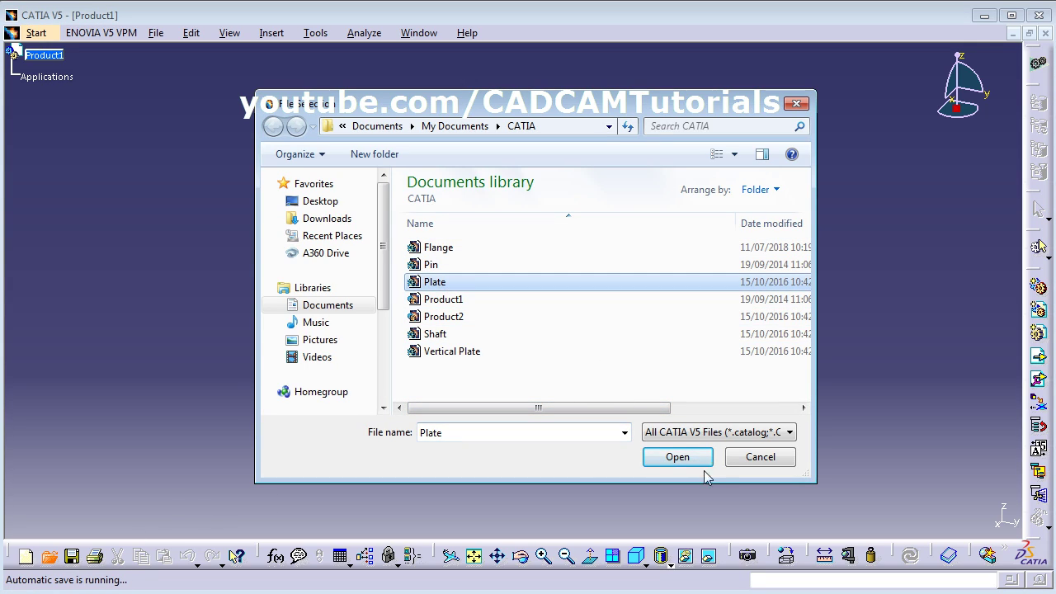
pyautogui.click(681, 459)
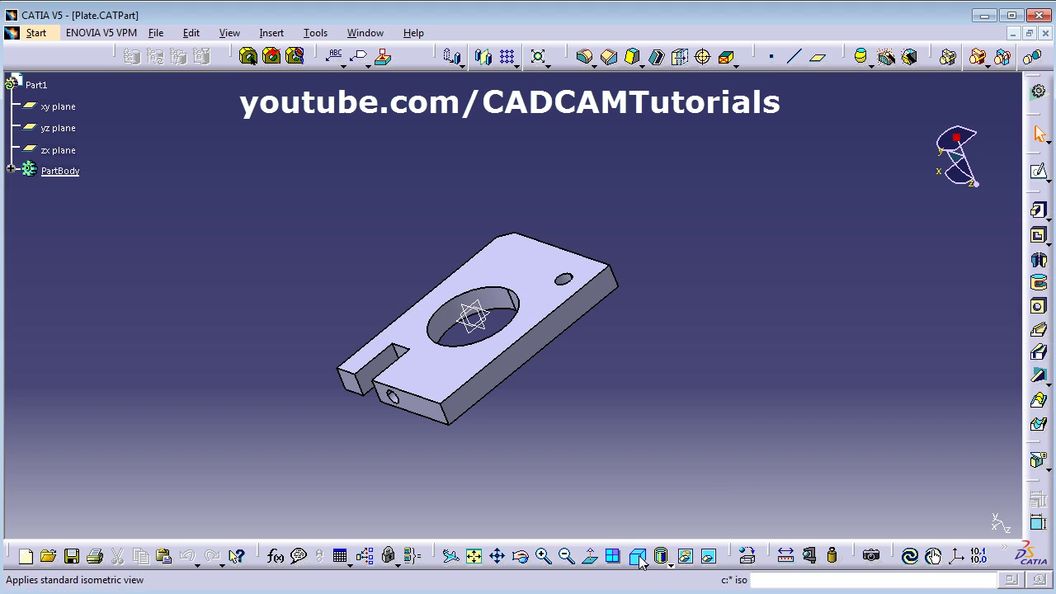
pyautogui.click(635, 556)
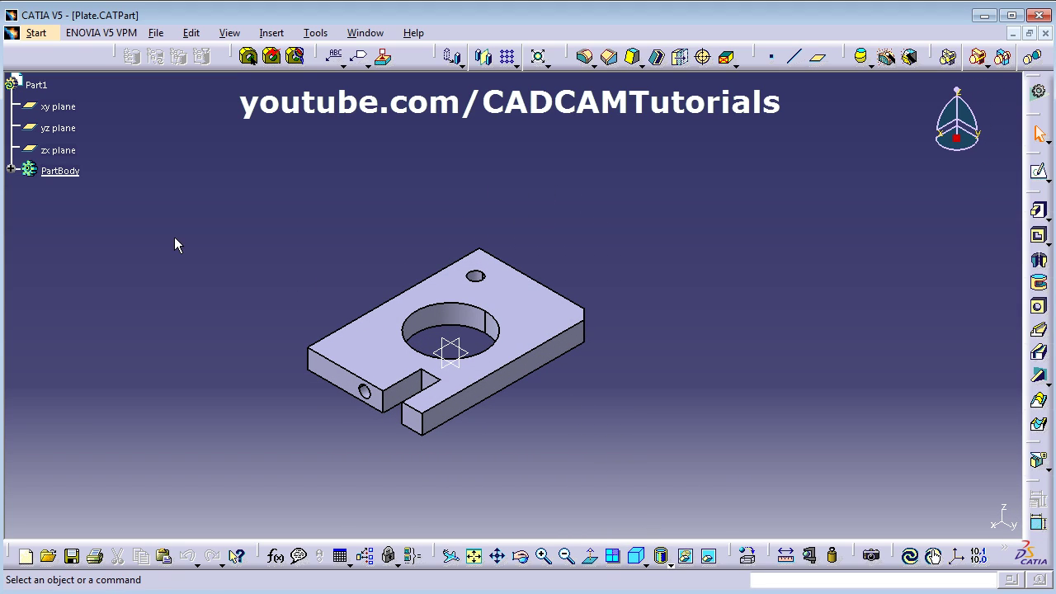
# Step: Create a drawing of the plate on an A2 ISO landscape sheet with front, top and left views
pyautogui.click(36, 33)
pyautogui.moveTo(82, 72)
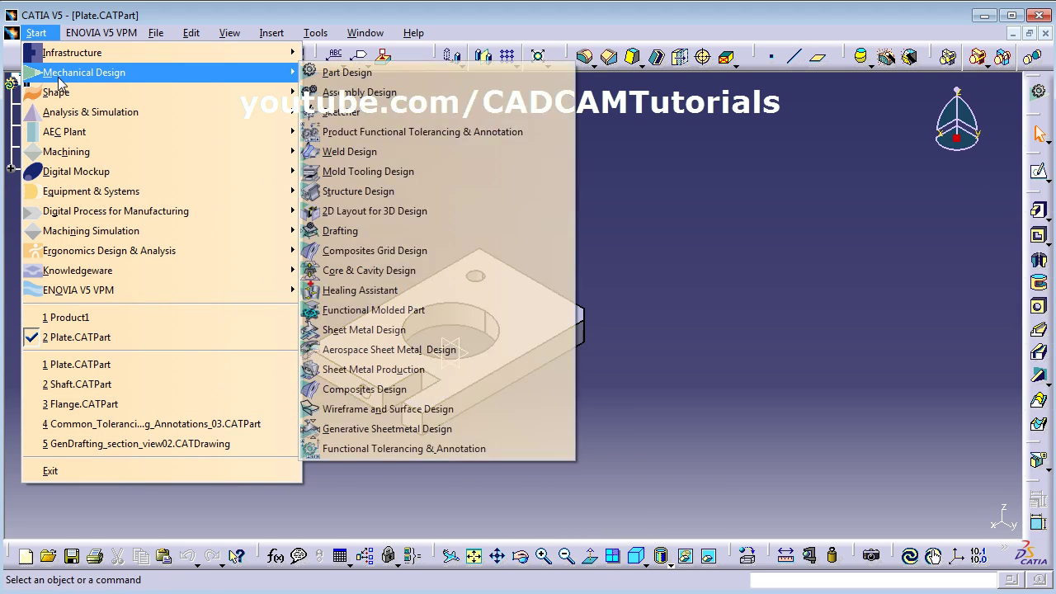
pyautogui.click(353, 238)
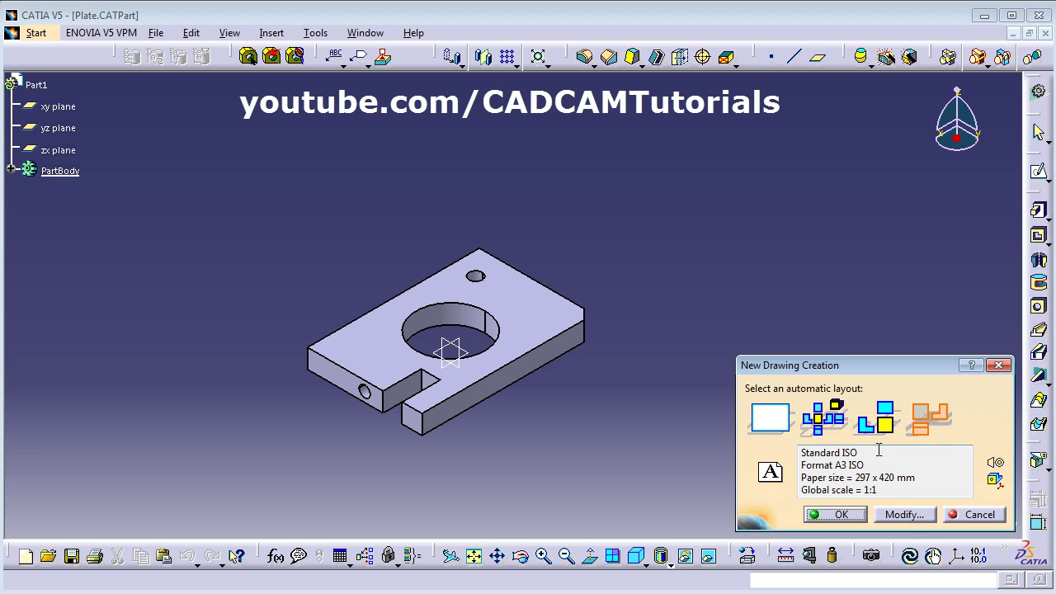
pyautogui.click(905, 514)
pyautogui.click(849, 386)
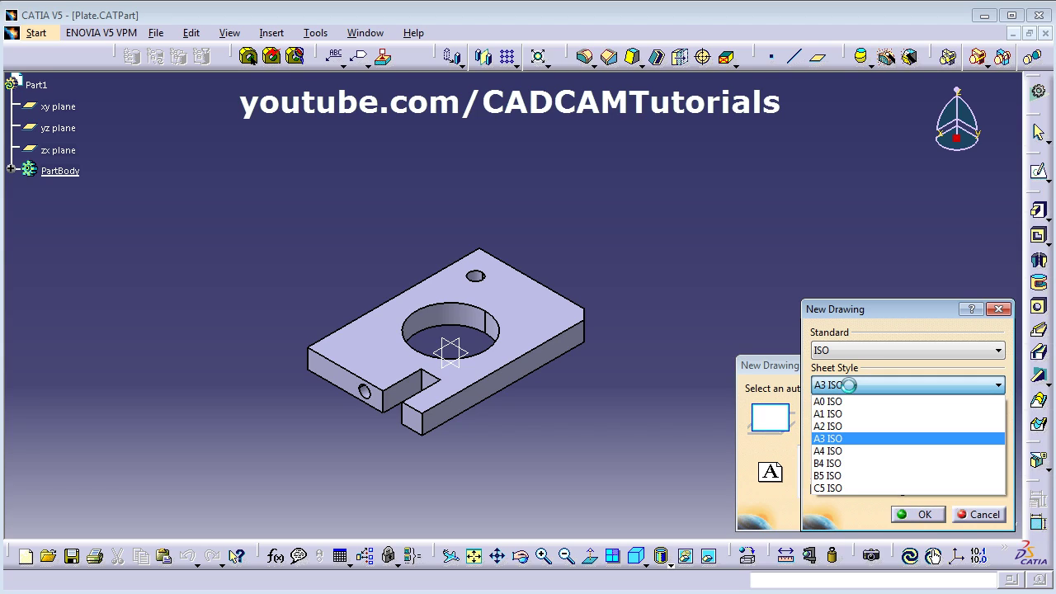
pyautogui.click(833, 426)
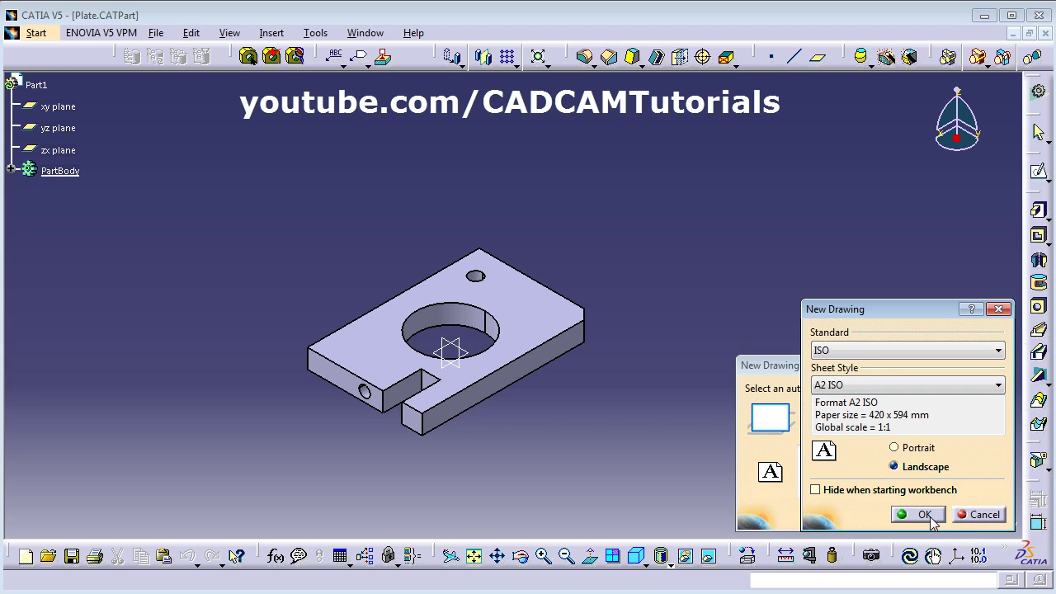
pyautogui.click(924, 514)
pyautogui.click(845, 518)
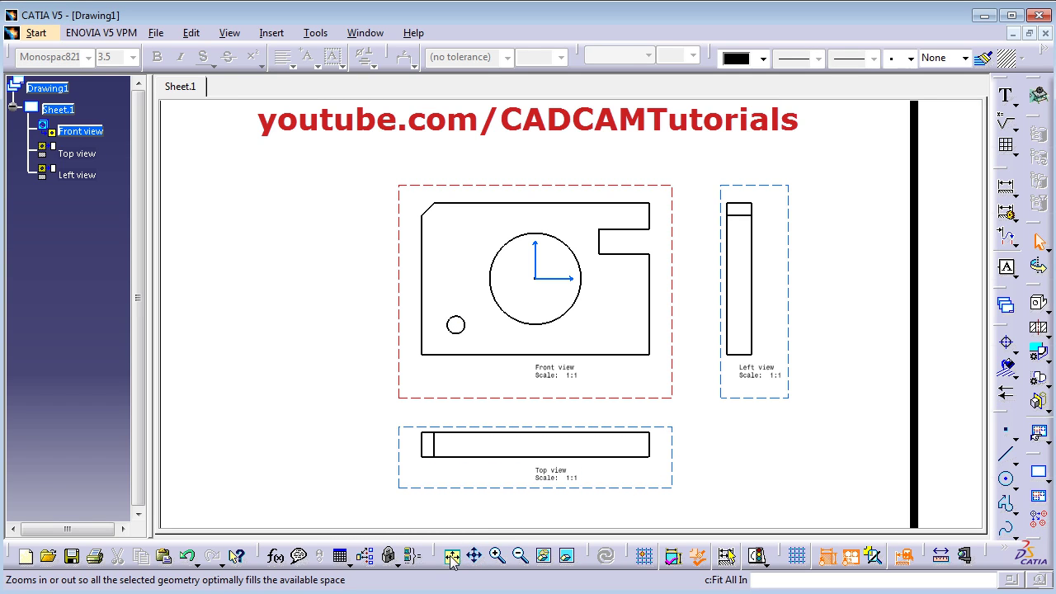
# Step: Move the front view to the sheet's upper-left corner and delete the top and left views
pyautogui.click(450, 556)
pyautogui.moveTo(517, 405); pyautogui.dragTo(338, 289)
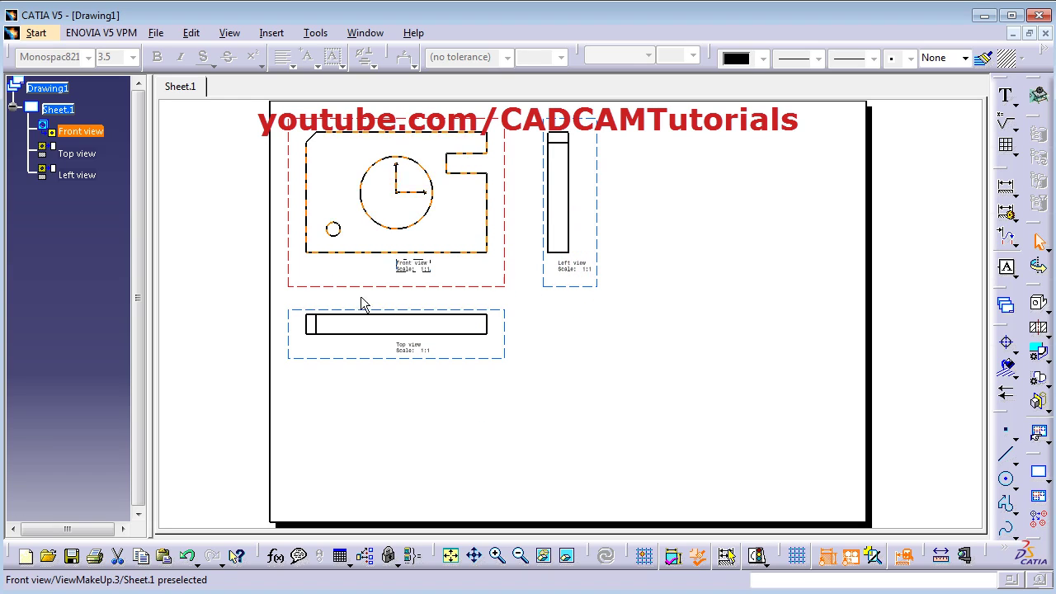
pyautogui.click(449, 359)
pyautogui.press('Delete')
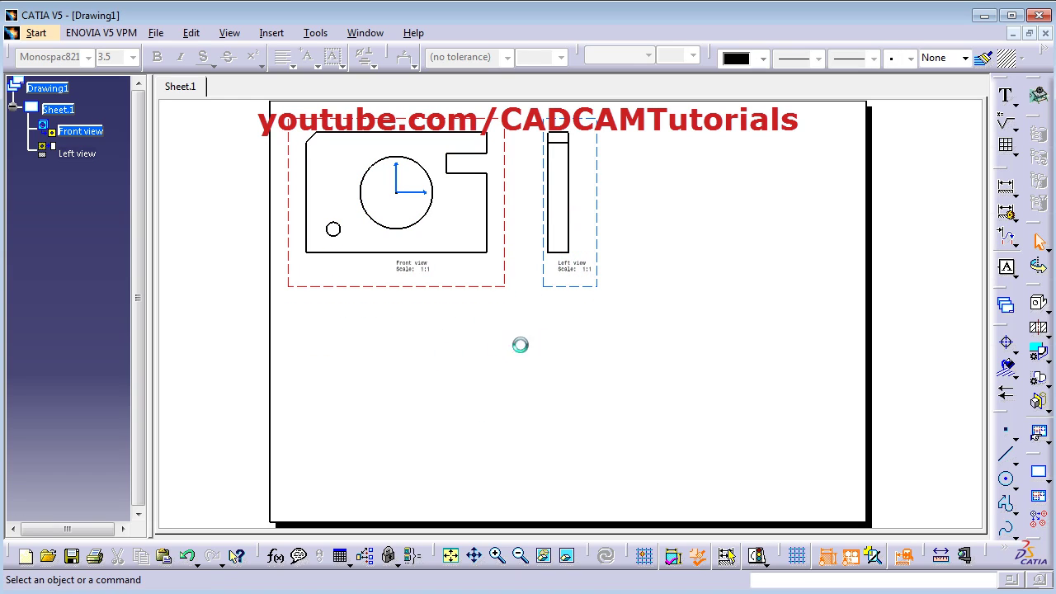
pyautogui.click(566, 286)
pyautogui.press('Delete')
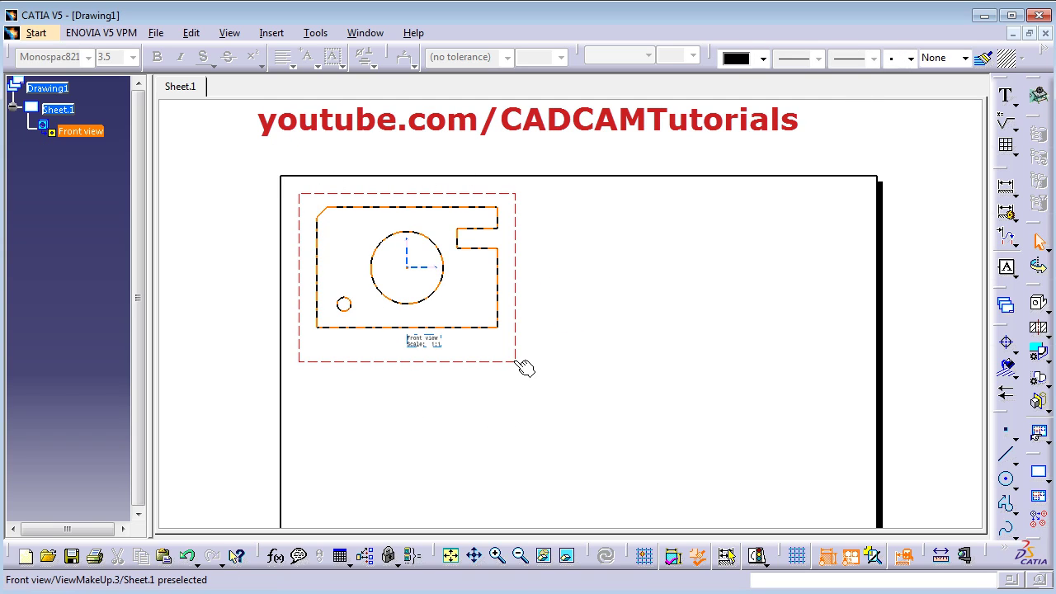
# Step: Enable hidden lines, center lines and axes in the front view's properties
pyautogui.rightClick(523, 350)
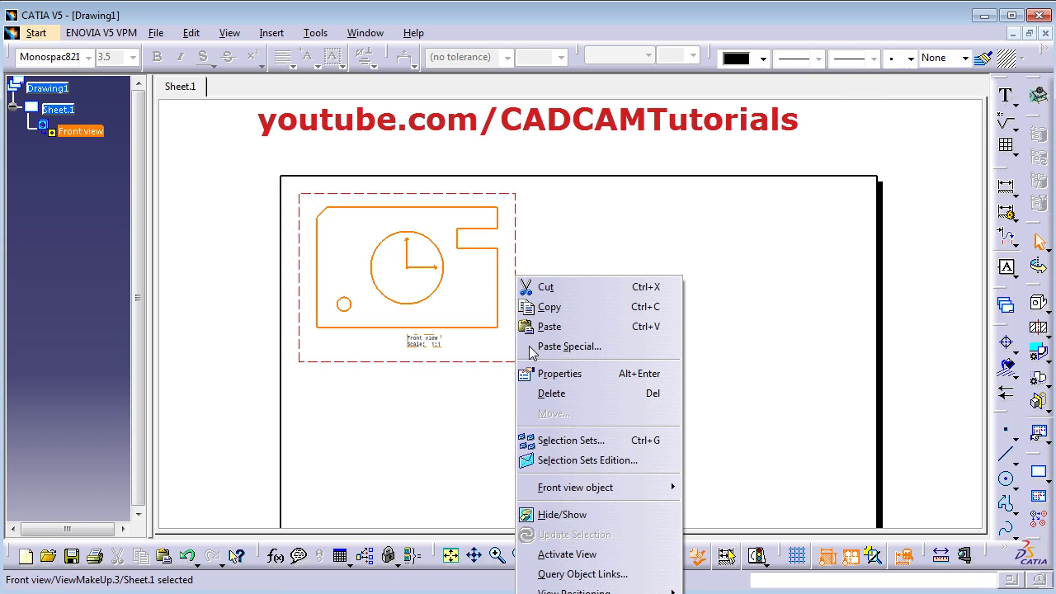
pyautogui.click(554, 370)
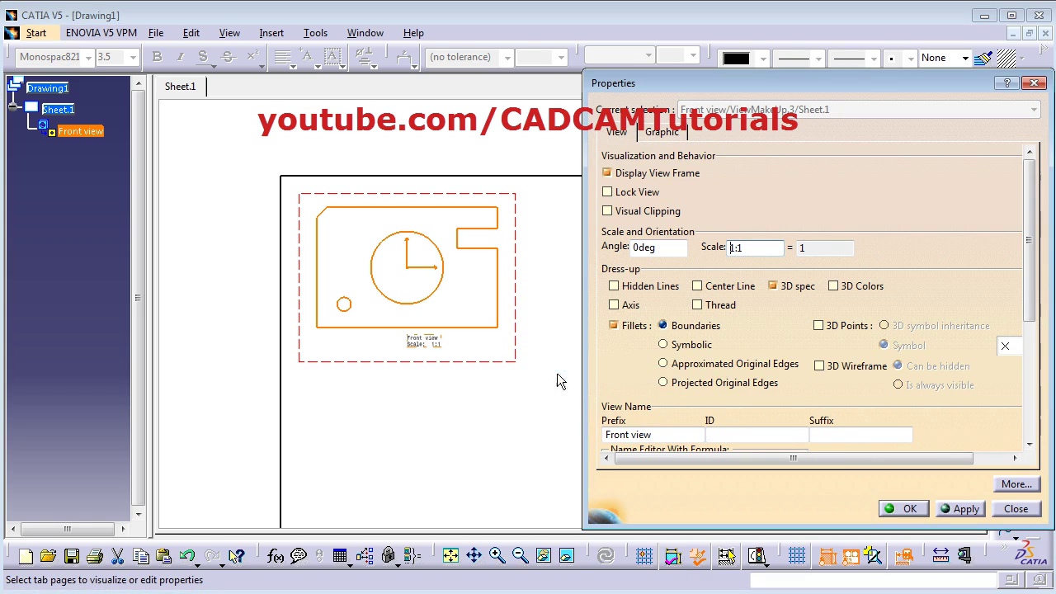
pyautogui.click(634, 285)
pyautogui.click(715, 293)
pyautogui.click(627, 304)
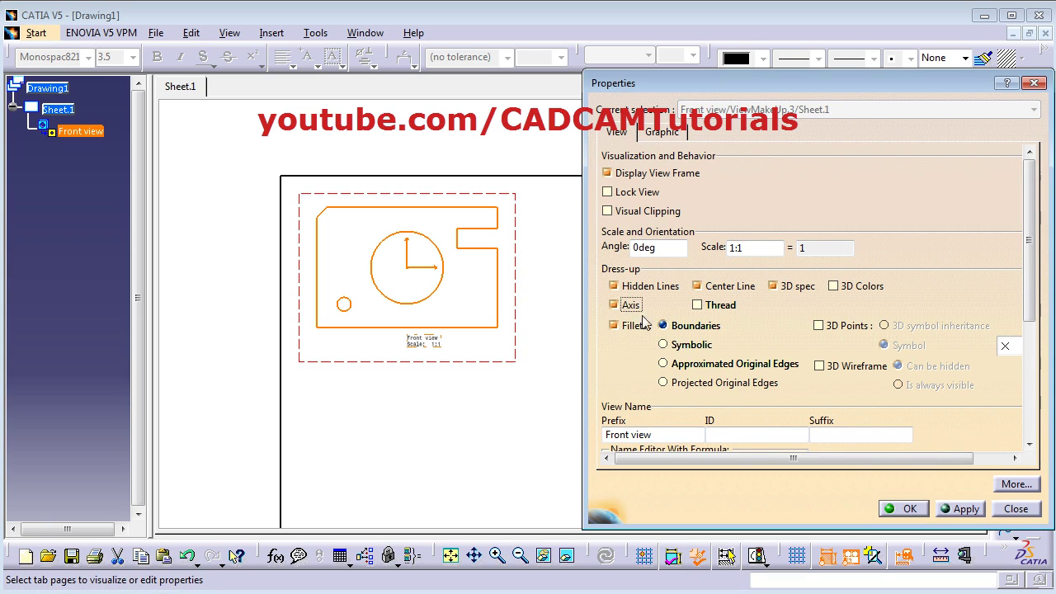
pyautogui.click(910, 508)
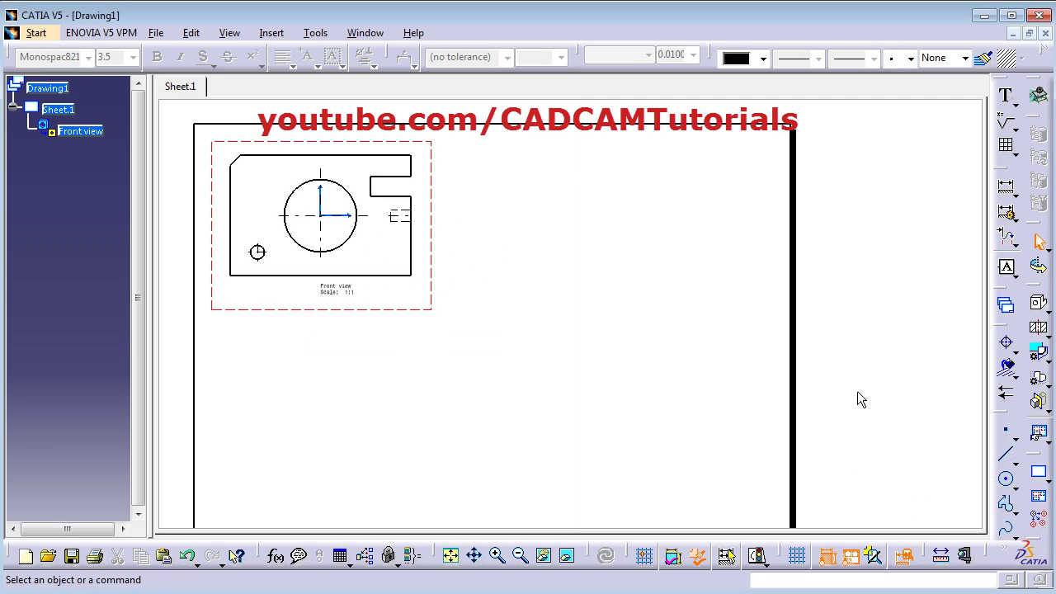
# Step: Create an auxiliary view from a diagonal line from about (-16, -72) to (101, 39) on the front view, placing it diagonally below
pyautogui.click(1047, 312)
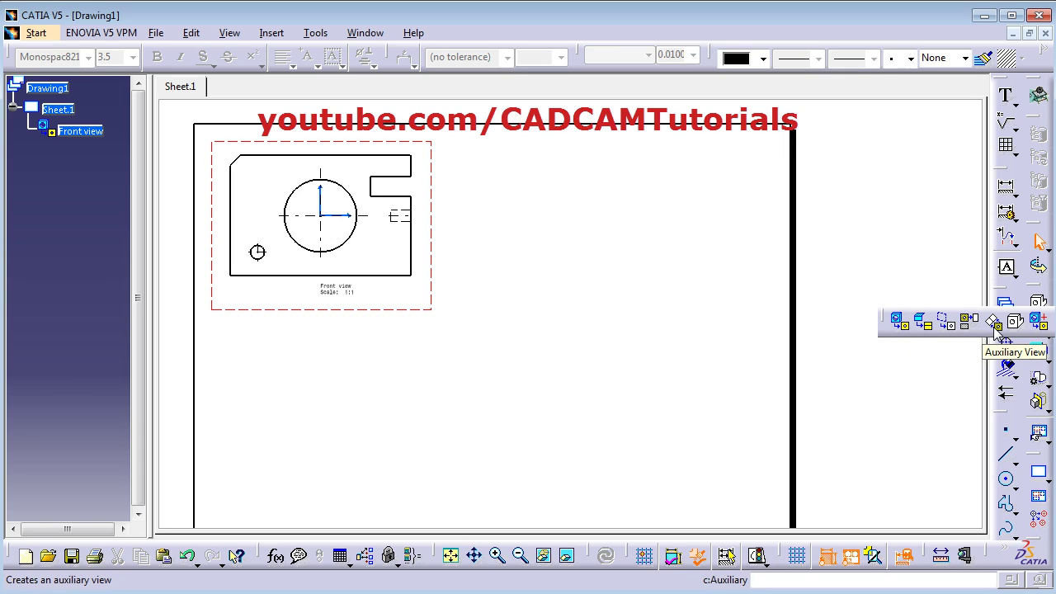
pyautogui.click(995, 324)
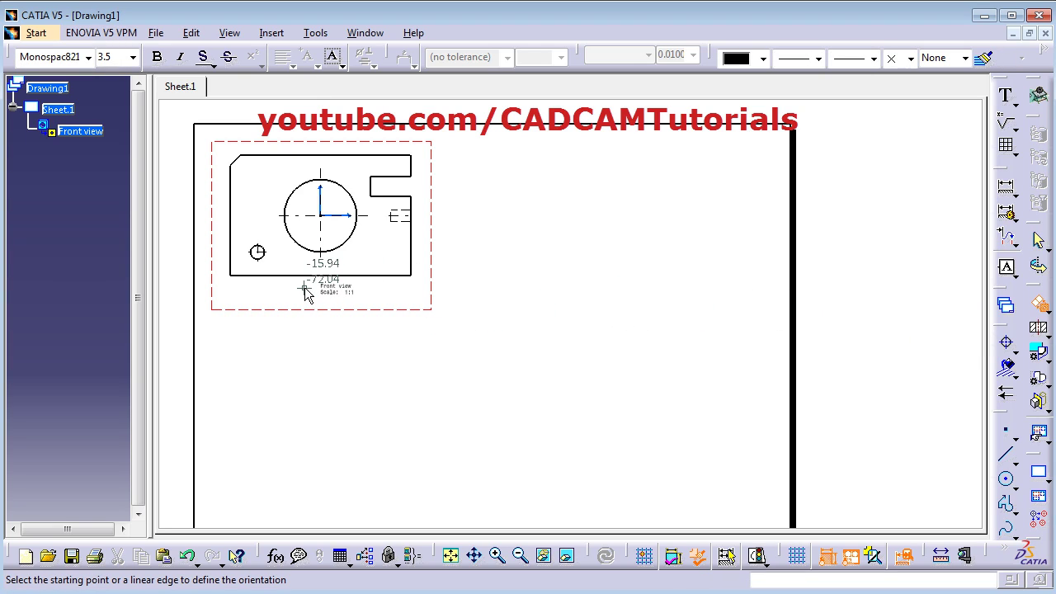
pyautogui.click(305, 287)
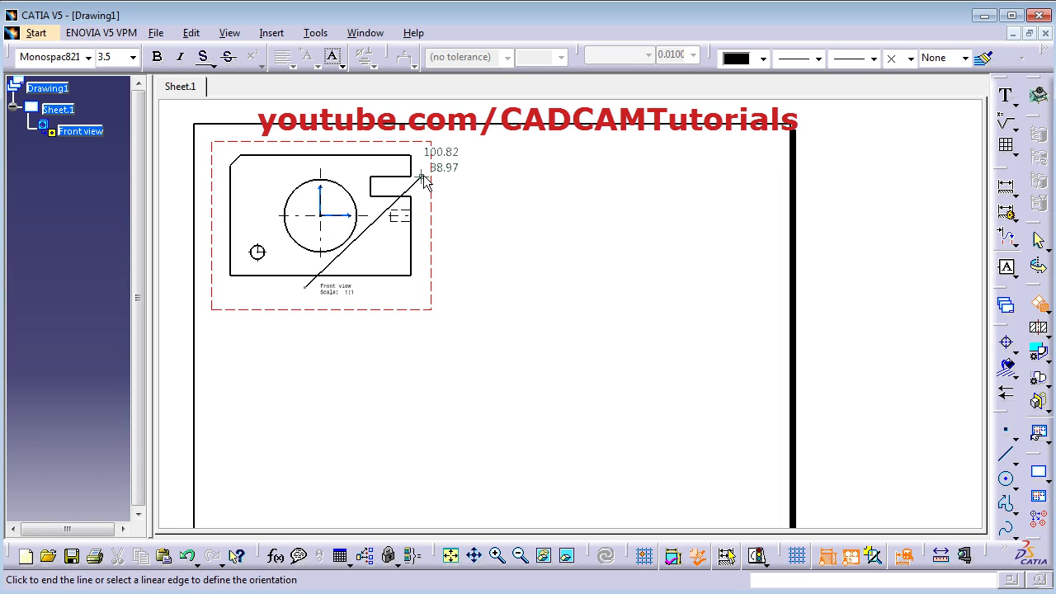
pyautogui.click(422, 179)
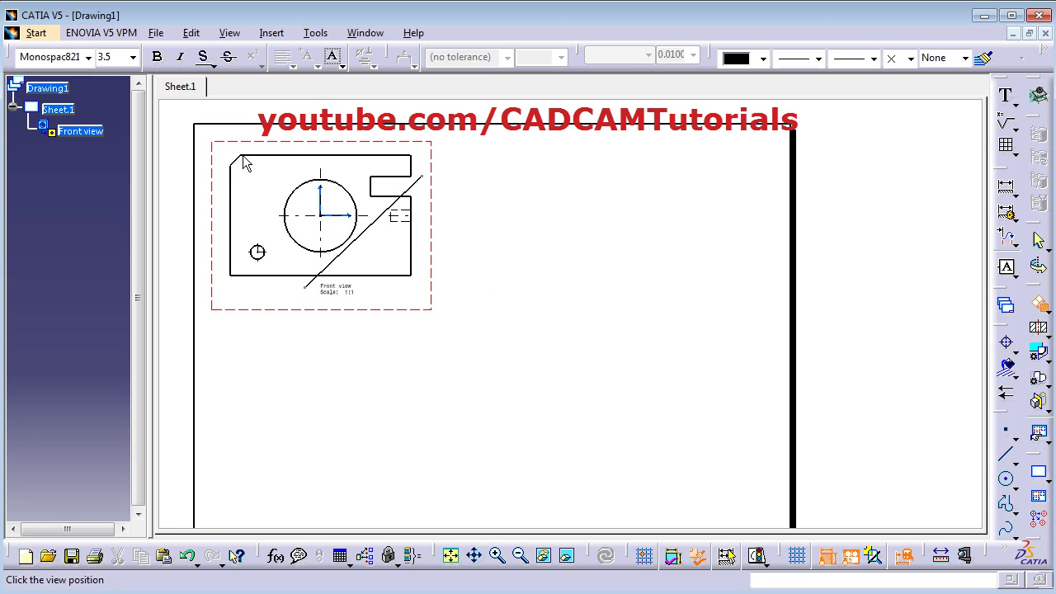
pyautogui.moveTo(244, 163); pyautogui.dragTo(301, 281, button='middle')
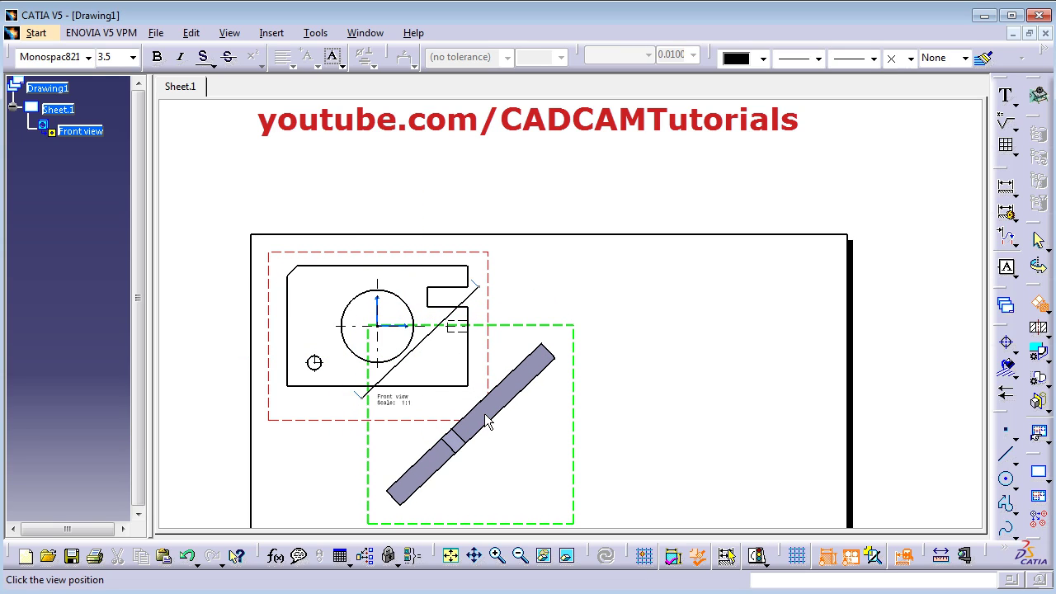
pyautogui.moveTo(487, 421)
pyautogui.mouseDown(button='middle')
pyautogui.moveTo(385, 335)
pyautogui.moveTo(403, 324)
pyautogui.mouseUp(button='middle')
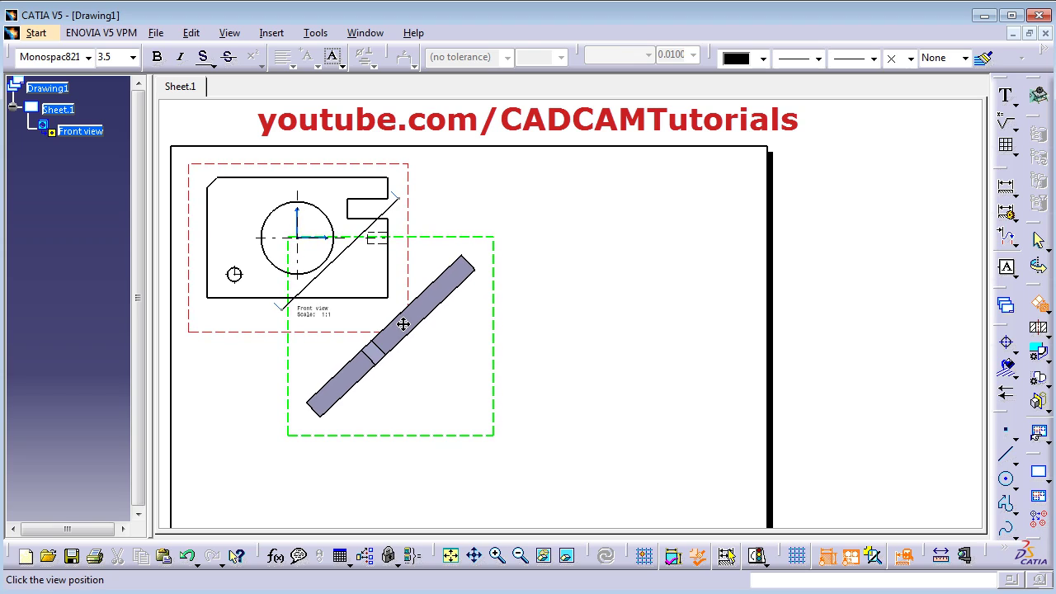
pyautogui.click(466, 369)
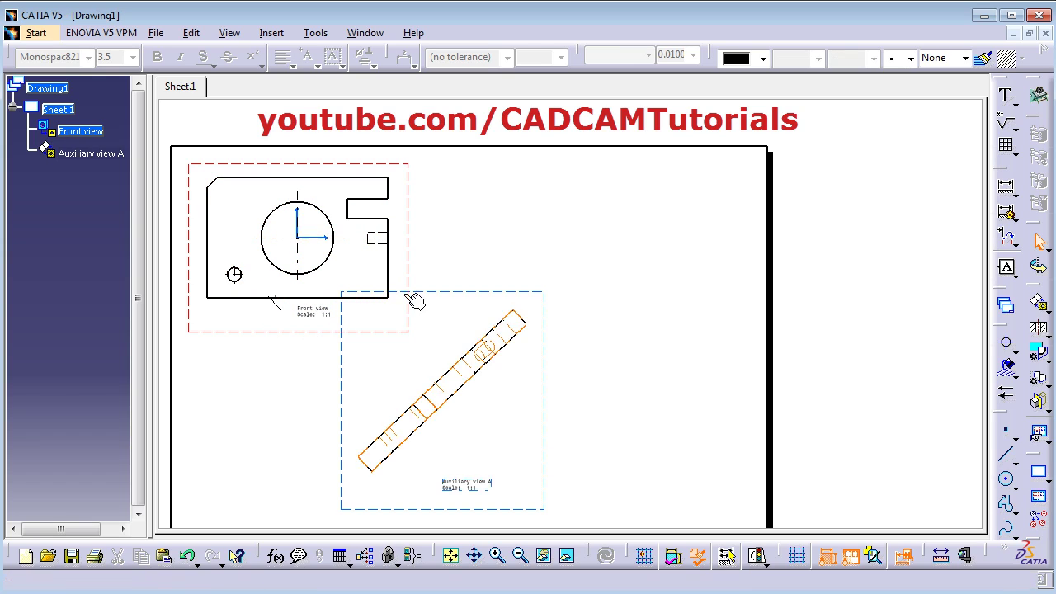
# Step: Delete the auxiliary view from the sheet
pyautogui.click(543, 427)
pyautogui.press('Delete')
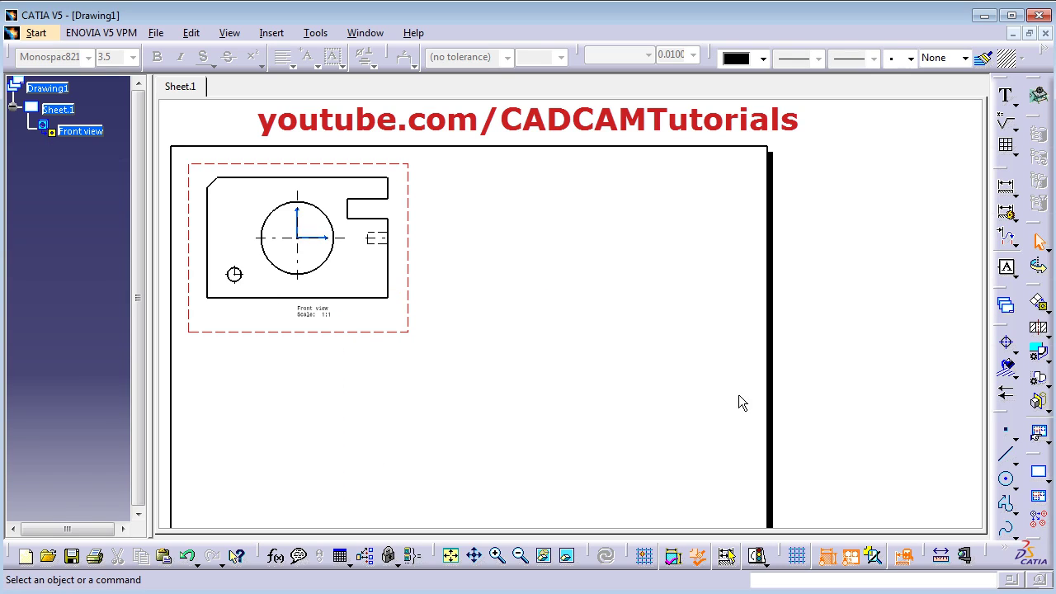
# Step: Create an offset section view cut horizontally through the large hole's center across the whole plate, placed below the front view
pyautogui.click(1045, 311)
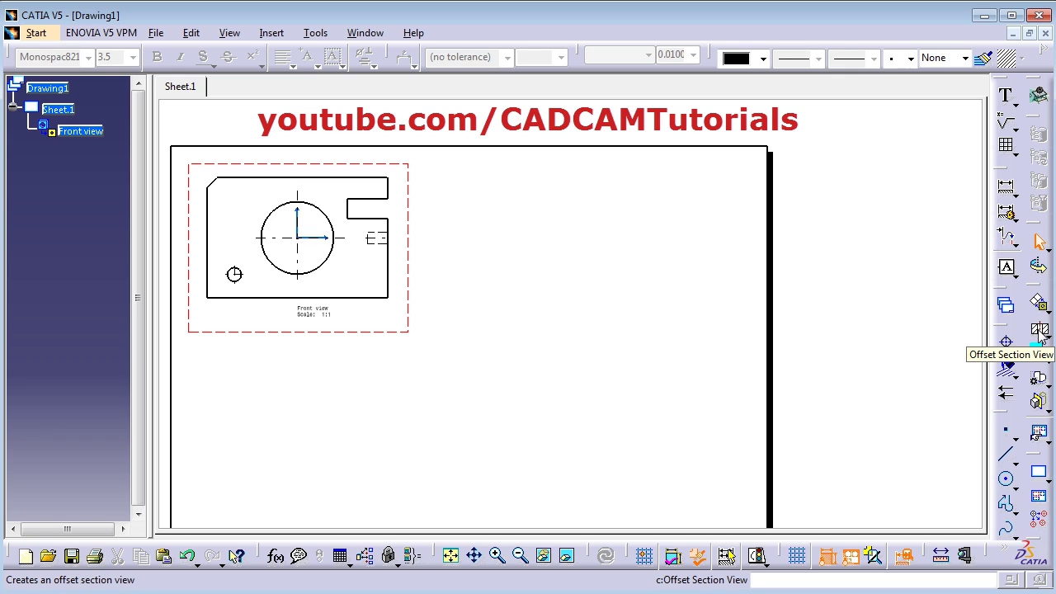
pyautogui.click(1040, 330)
pyautogui.moveTo(403, 268); pyautogui.dragTo(539, 297, button='middle')
pyautogui.keyDown('ctrl'); pyautogui.moveTo(411, 285); pyautogui.dragTo(429, 252, button='middle'); pyautogui.keyUp('ctrl')
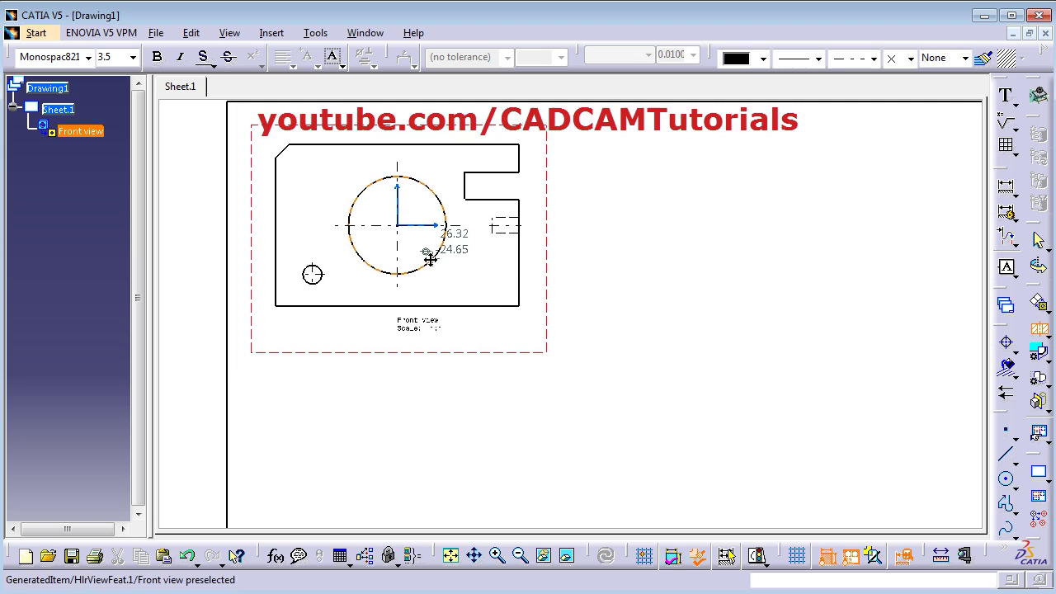
pyautogui.click(261, 229)
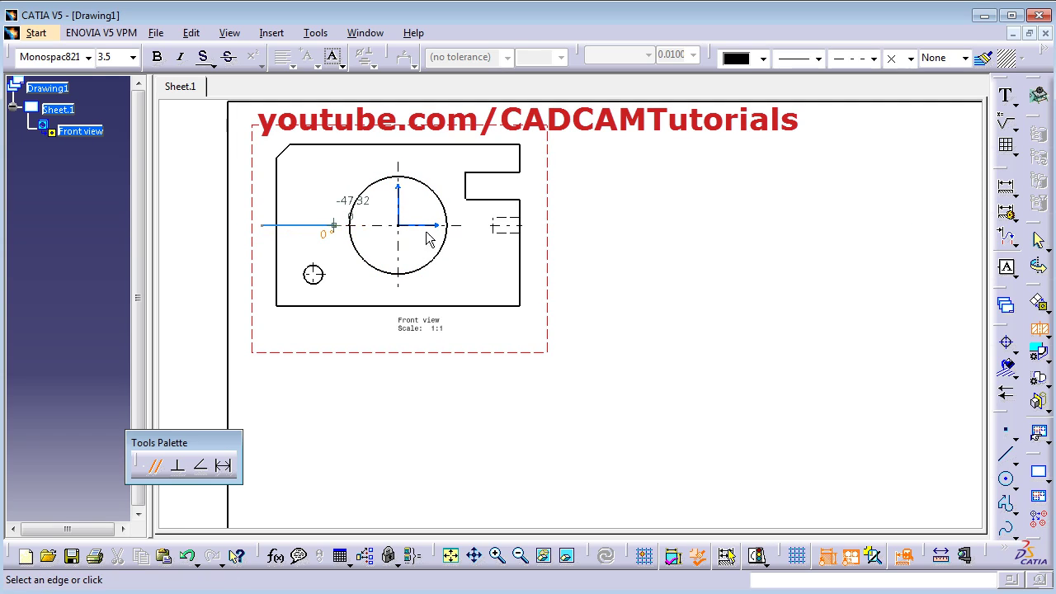
pyautogui.doubleClick(538, 225)
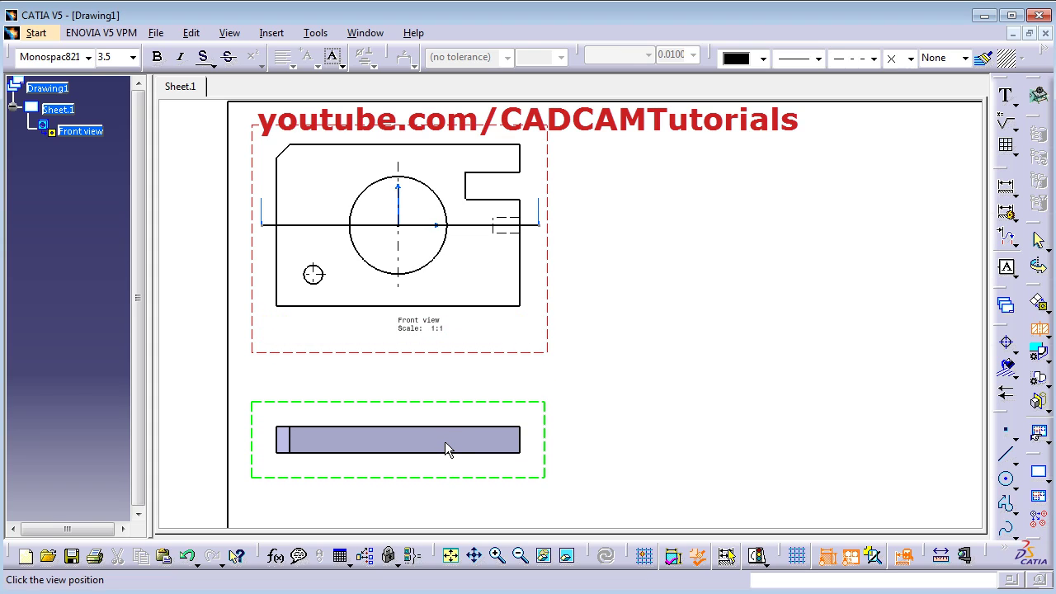
pyautogui.click(454, 435)
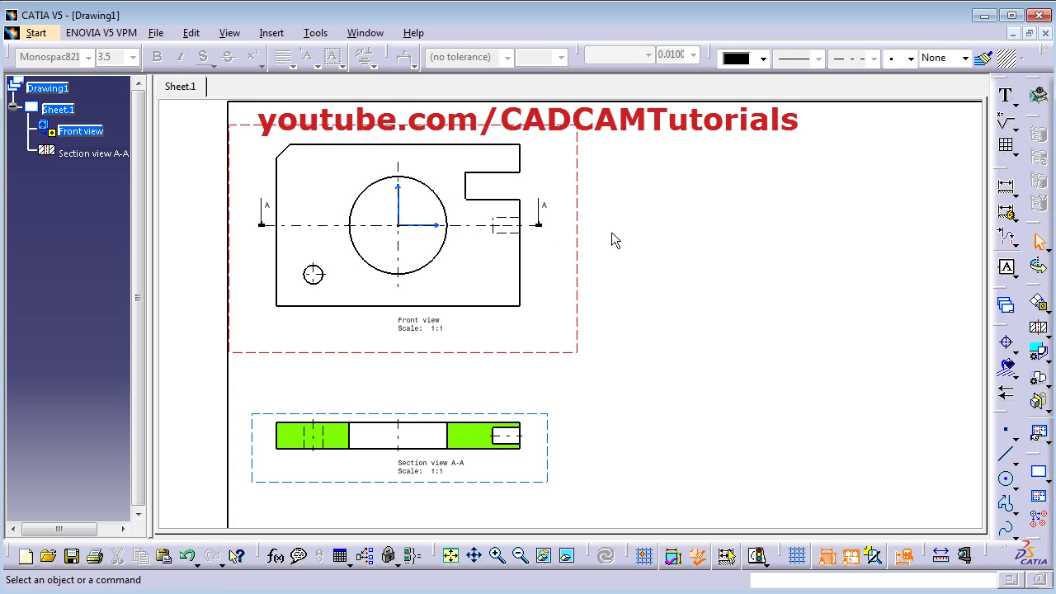
# Step: Change the section view's fill pattern type to Hatching with a 2.5 mm pitch and apply it
pyautogui.click(345, 444)
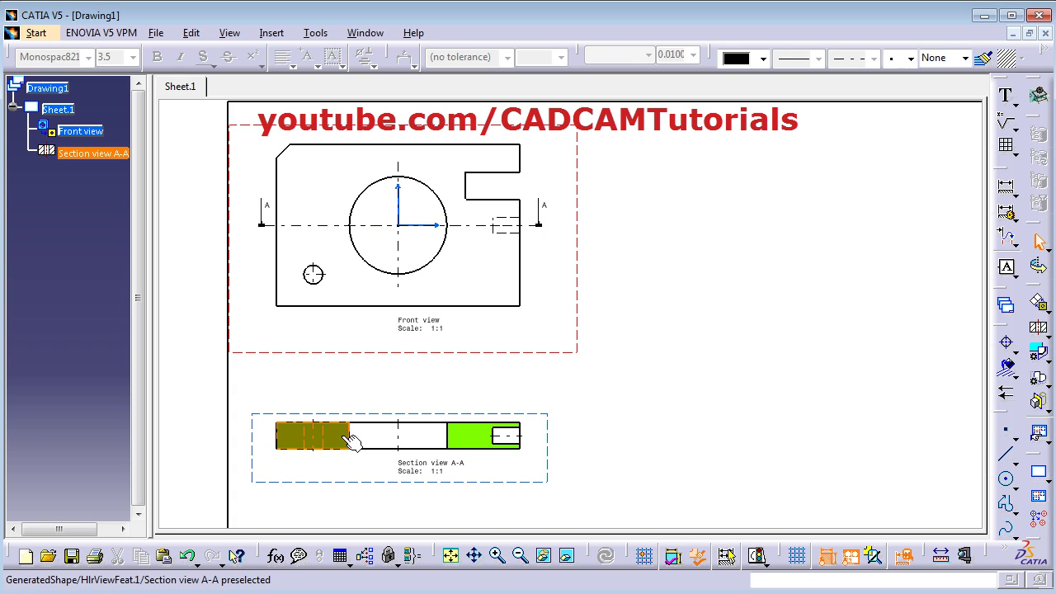
pyautogui.doubleClick(345, 444)
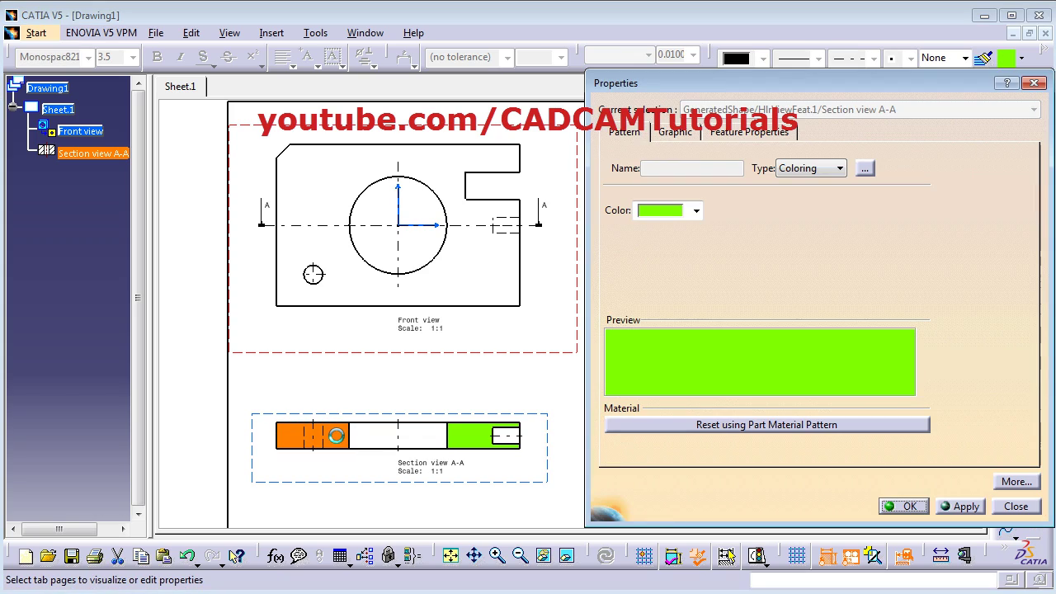
pyautogui.click(822, 170)
pyautogui.click(810, 182)
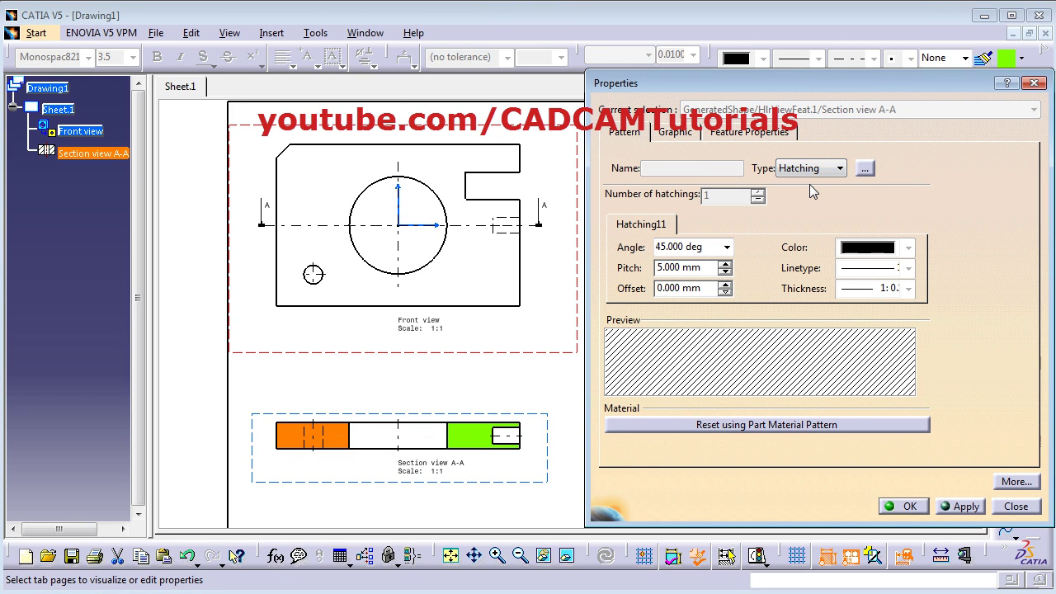
pyautogui.moveTo(703, 267); pyautogui.dragTo(628, 267)
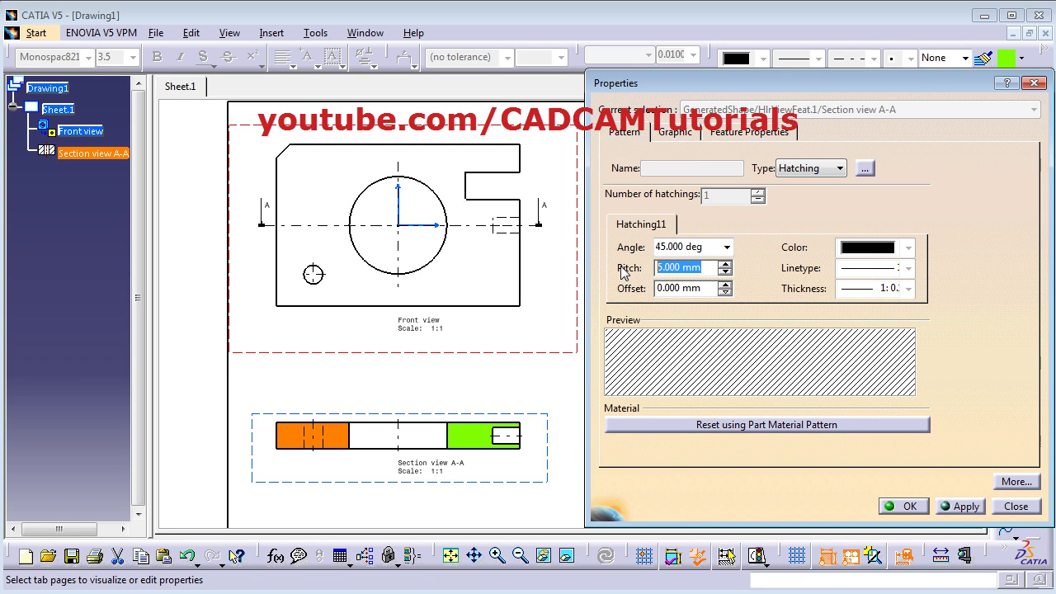
pyautogui.write('2.5')
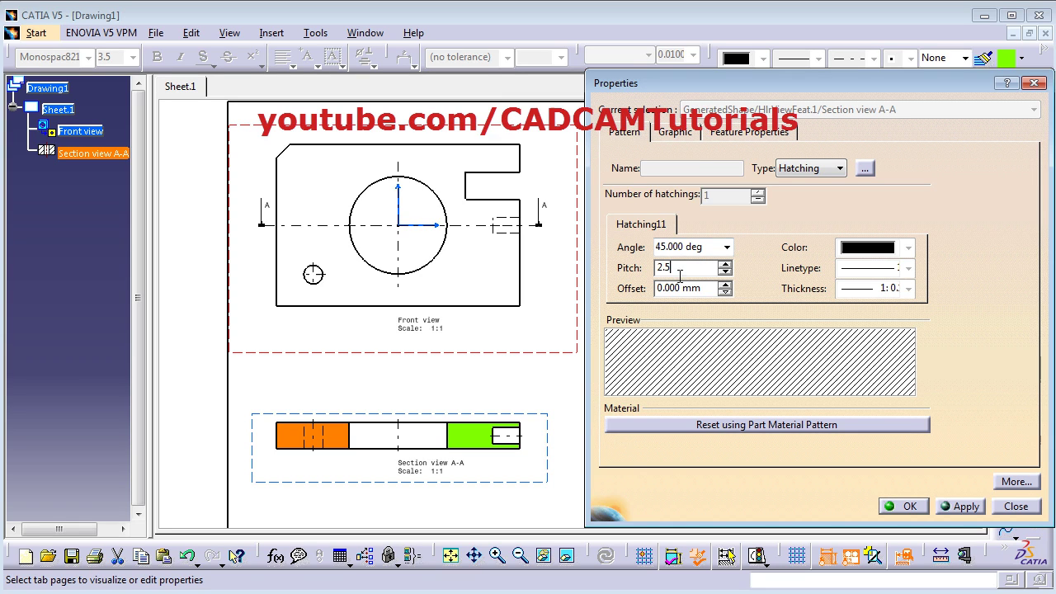
pyautogui.click(963, 507)
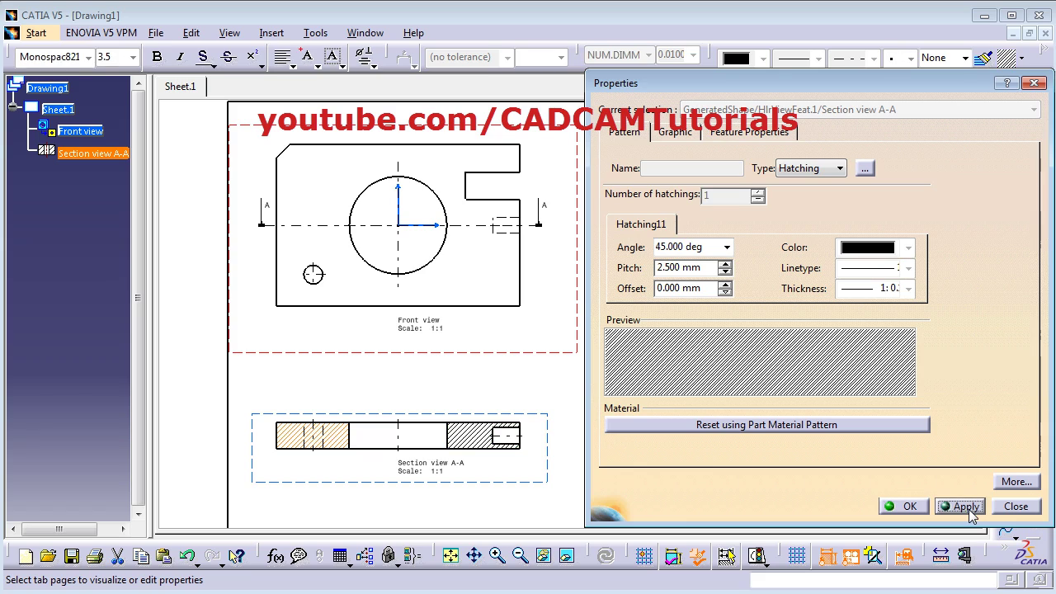
# Step: Accept the hatching properties of section view A-A
pyautogui.click(898, 507)
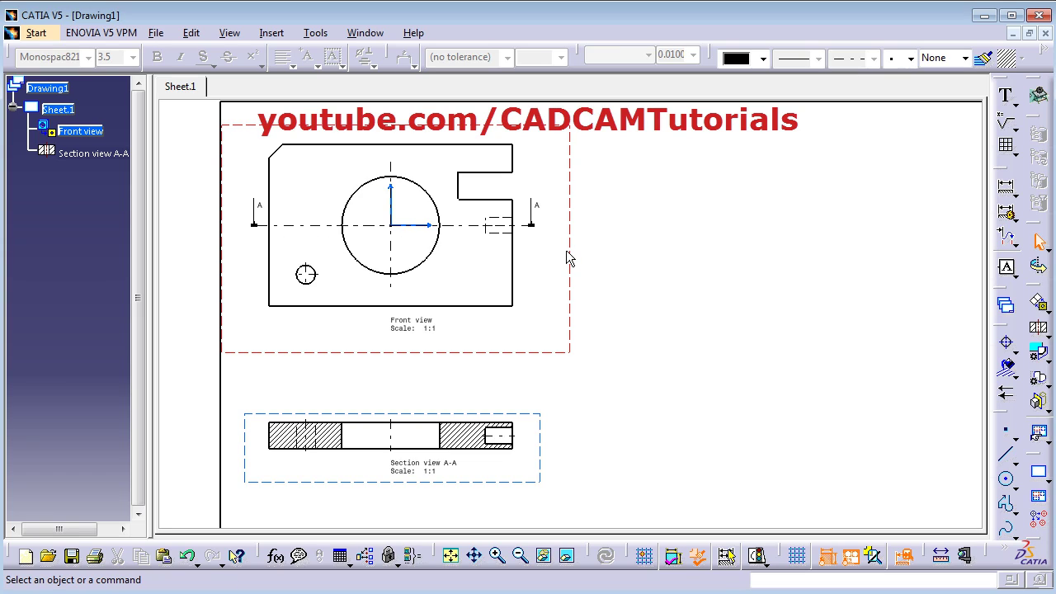
# Step: Create a stepped offset section view through the plate's small hole, large hole and notch, placed below section view A-A
pyautogui.click(1040, 332)
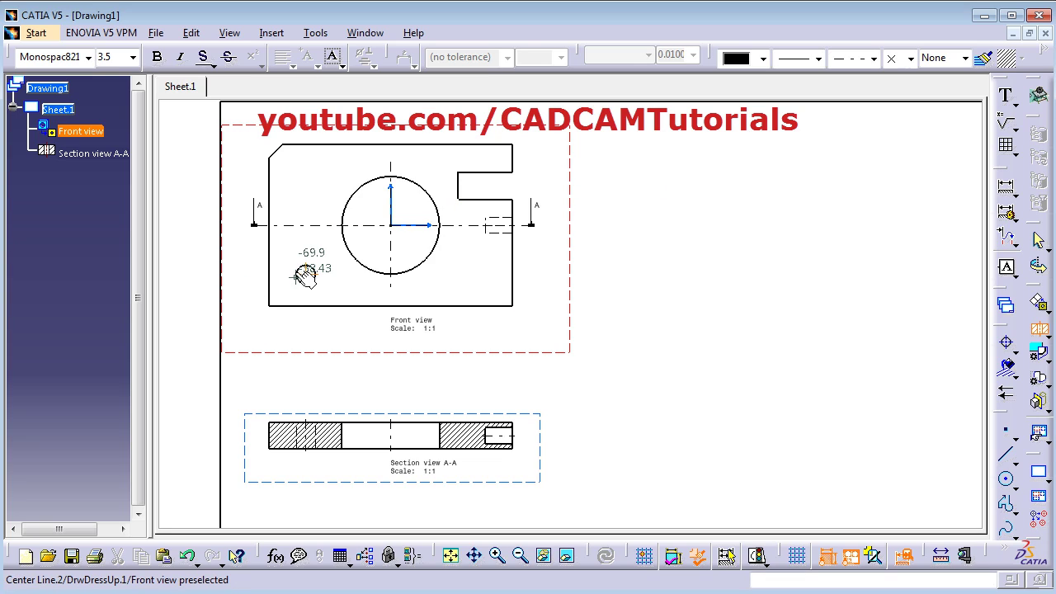
pyautogui.click(248, 276)
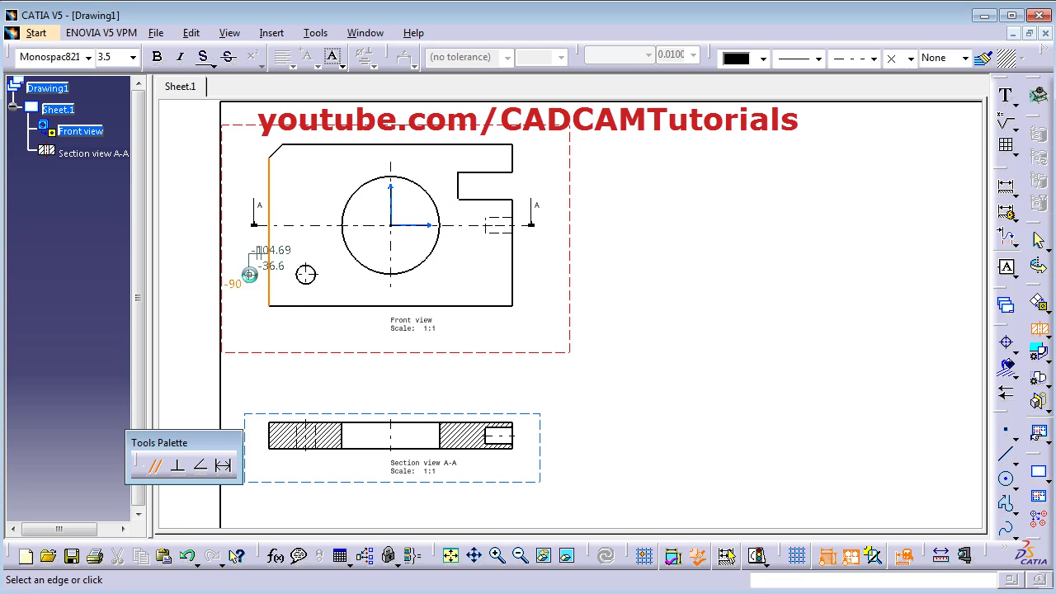
pyautogui.click(331, 275)
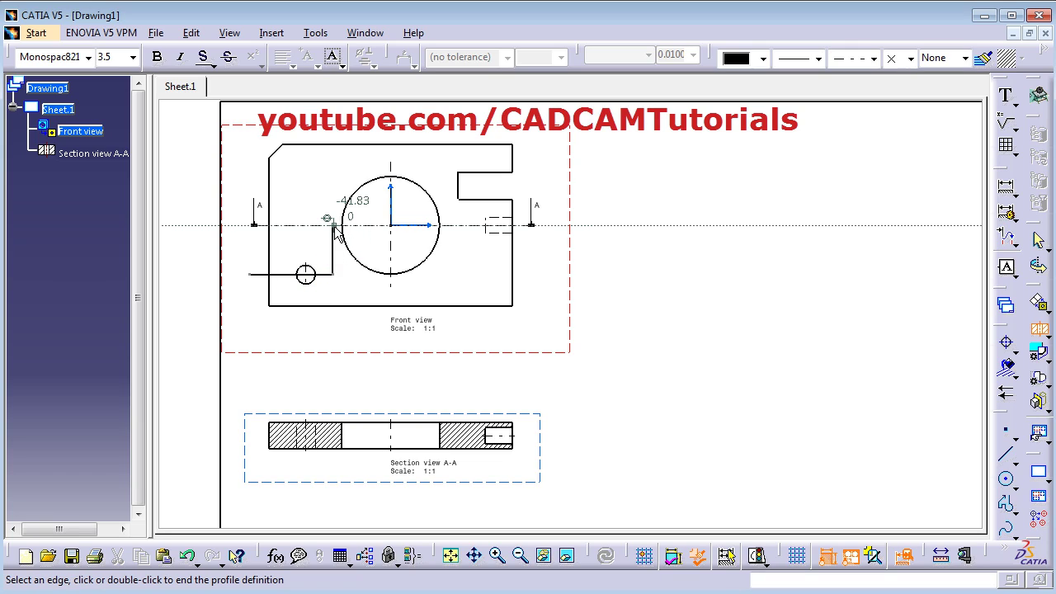
pyautogui.click(345, 227)
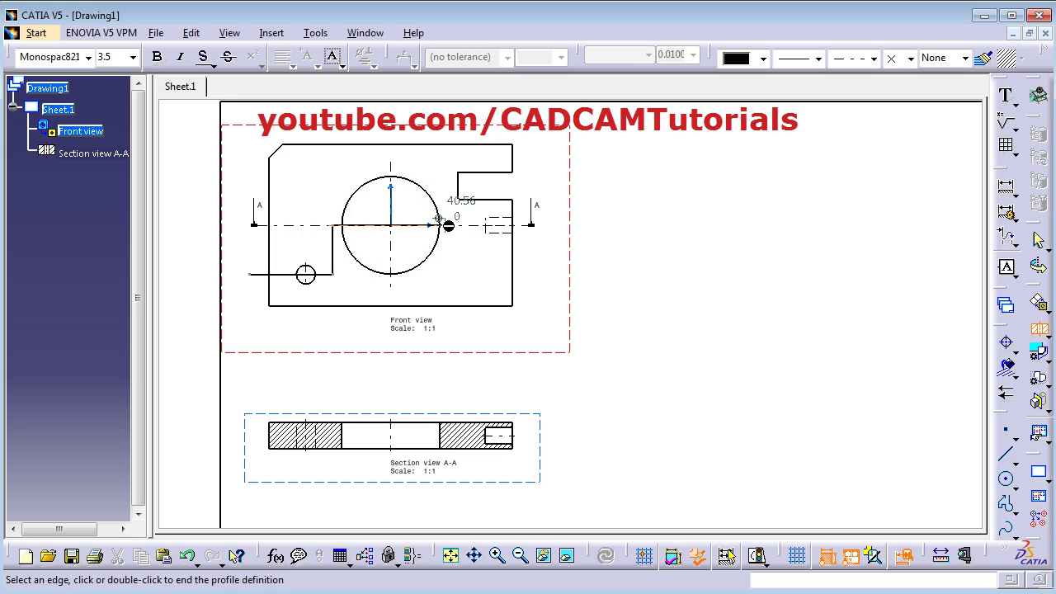
pyautogui.click(451, 224)
pyautogui.click(453, 185)
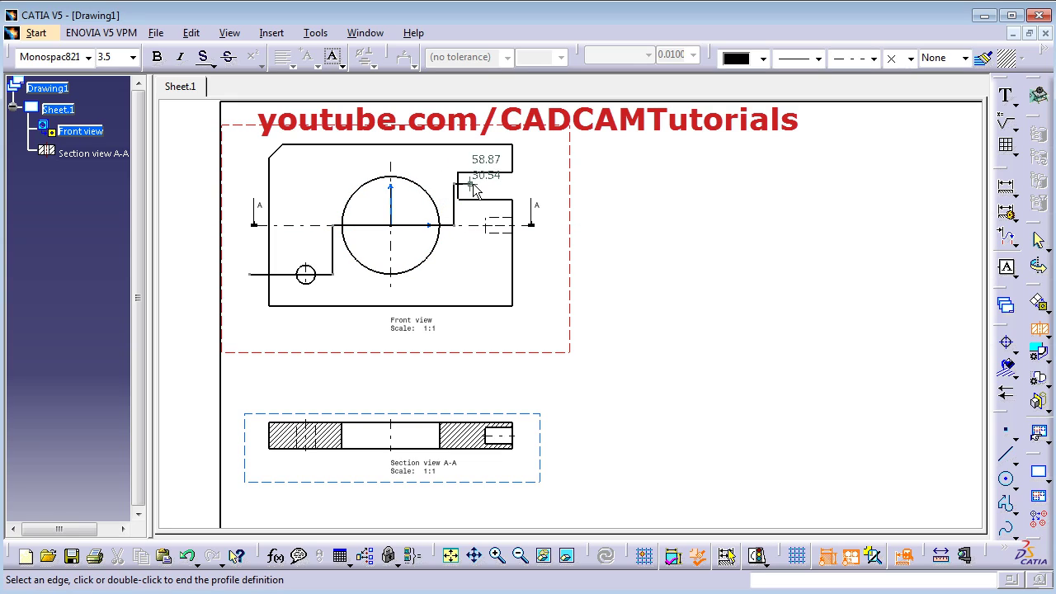
pyautogui.doubleClick(538, 183)
pyautogui.moveTo(601, 330); pyautogui.dragTo(644, 101, button='middle')
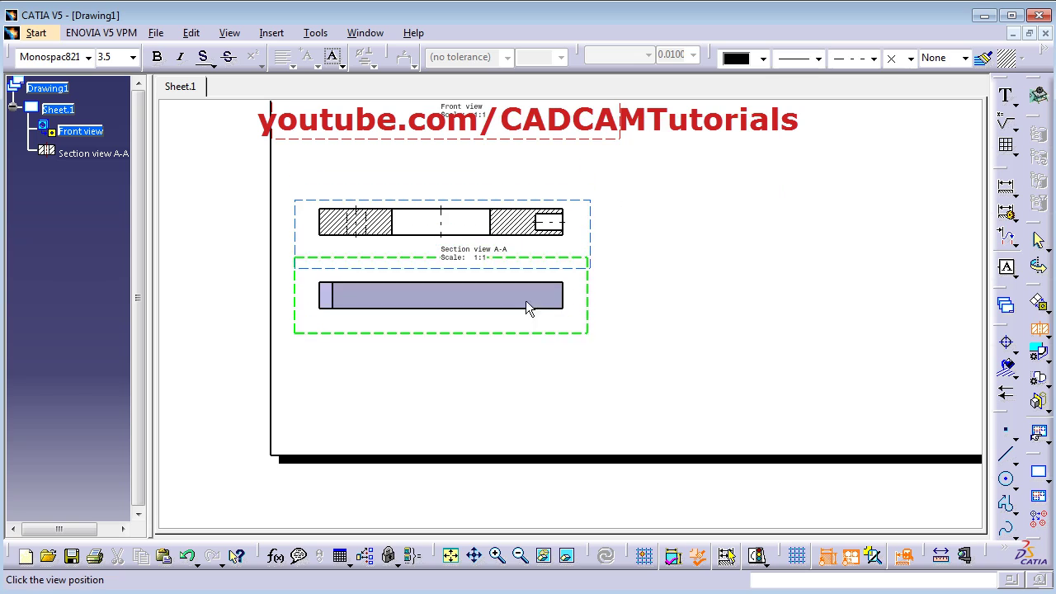
pyautogui.click(523, 358)
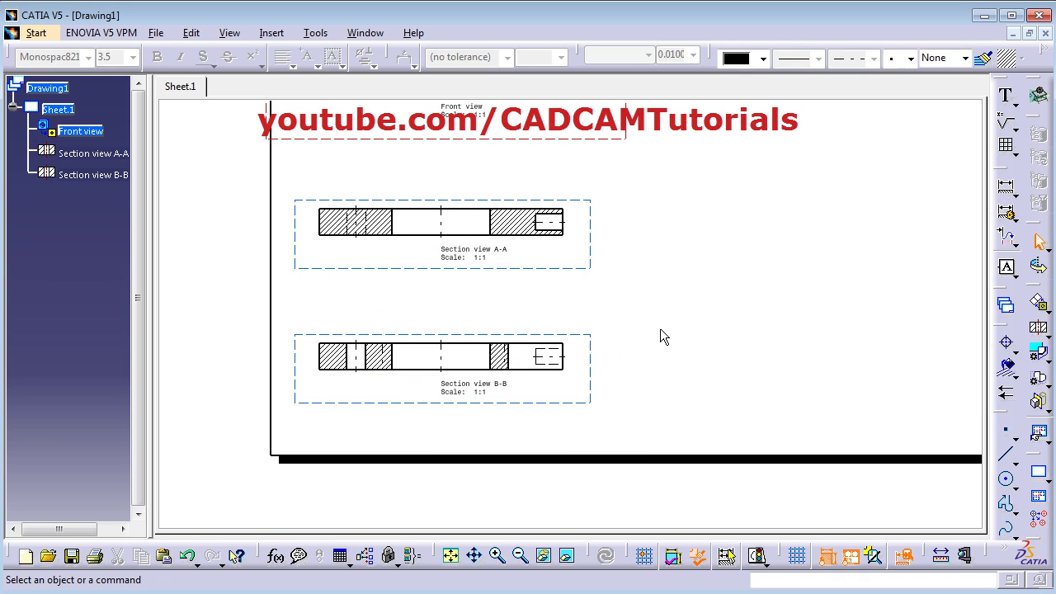
# Step: Shift the labels of section views A-A and B-B slightly to the left beneath their views
pyautogui.moveTo(661, 328); pyautogui.dragTo(616, 479, button='middle')
pyautogui.moveTo(536, 406)
pyautogui.mouseDown(button='middle')
pyautogui.moveTo(522, 391)
pyautogui.moveTo(523, 310)
pyautogui.mouseUp(button='middle')
pyautogui.moveTo(614, 363); pyautogui.dragTo(613, 403, button='middle')
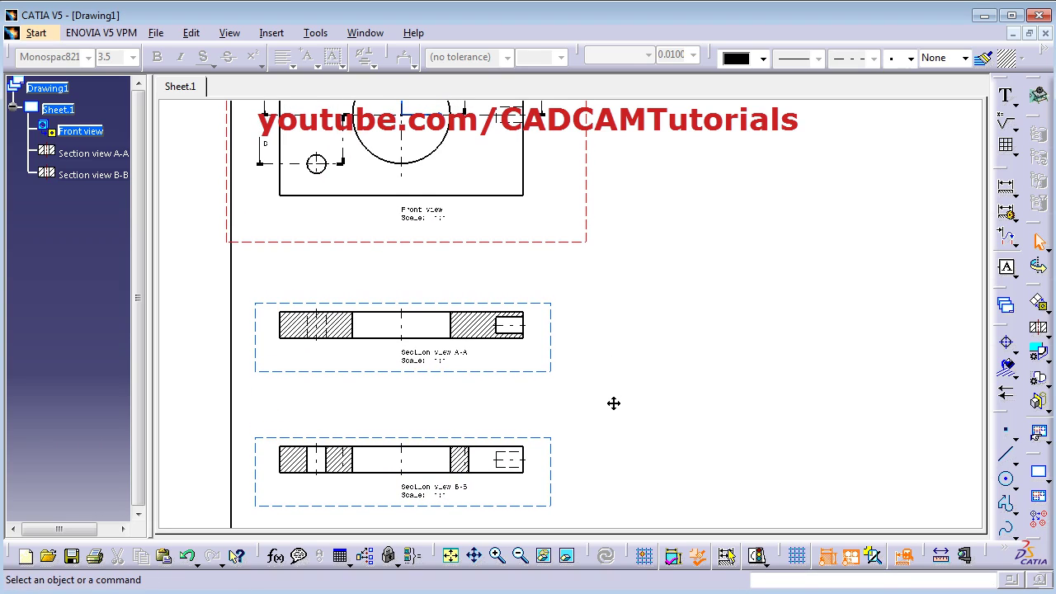
pyautogui.click(458, 361)
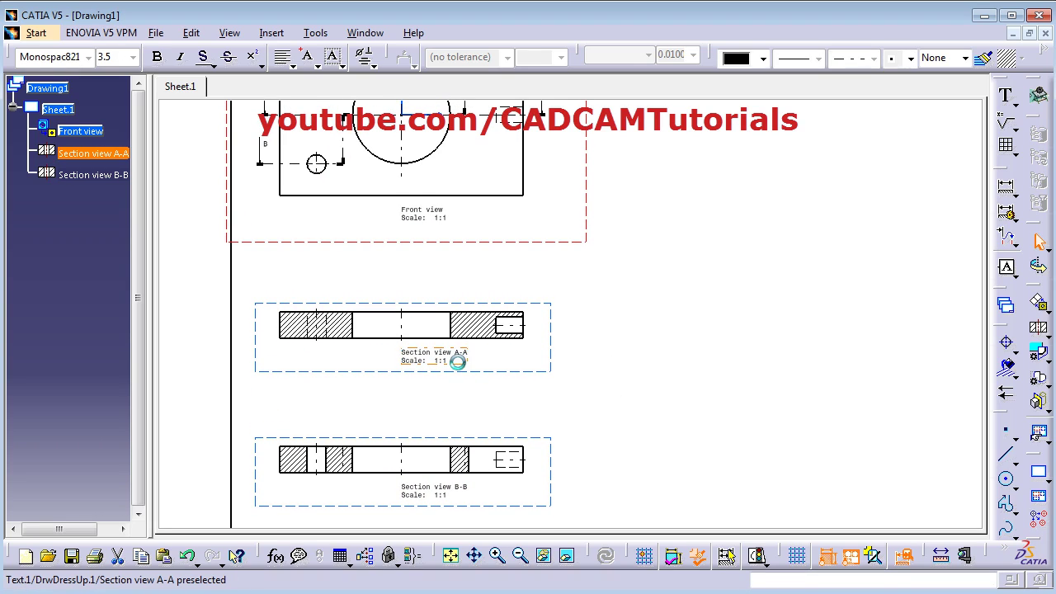
pyautogui.moveTo(458, 361); pyautogui.dragTo(416, 366)
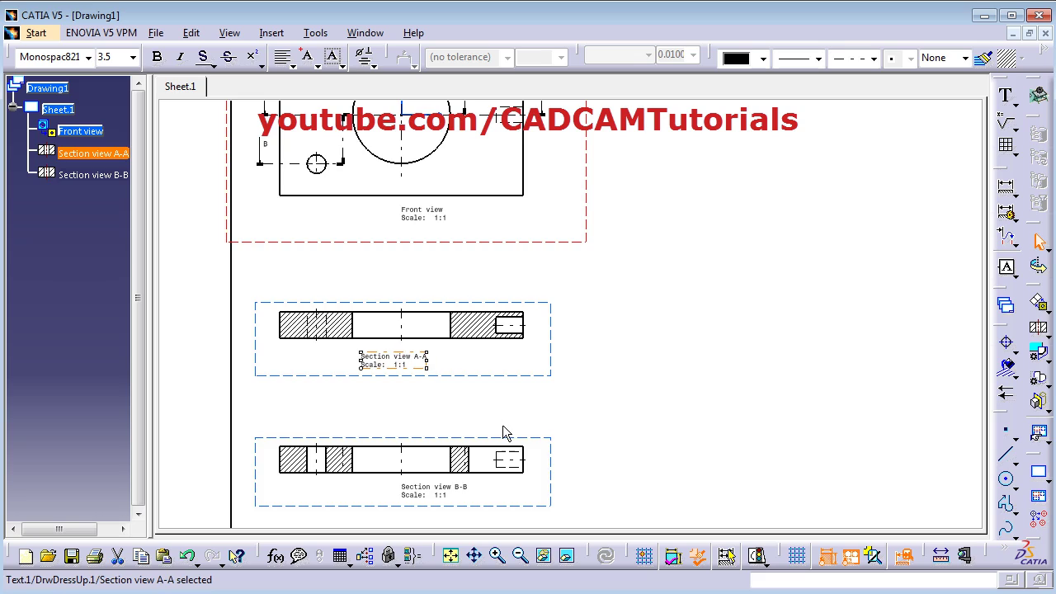
pyautogui.moveTo(506, 433); pyautogui.dragTo(520, 363, button='middle')
pyautogui.moveTo(475, 424); pyautogui.dragTo(447, 424)
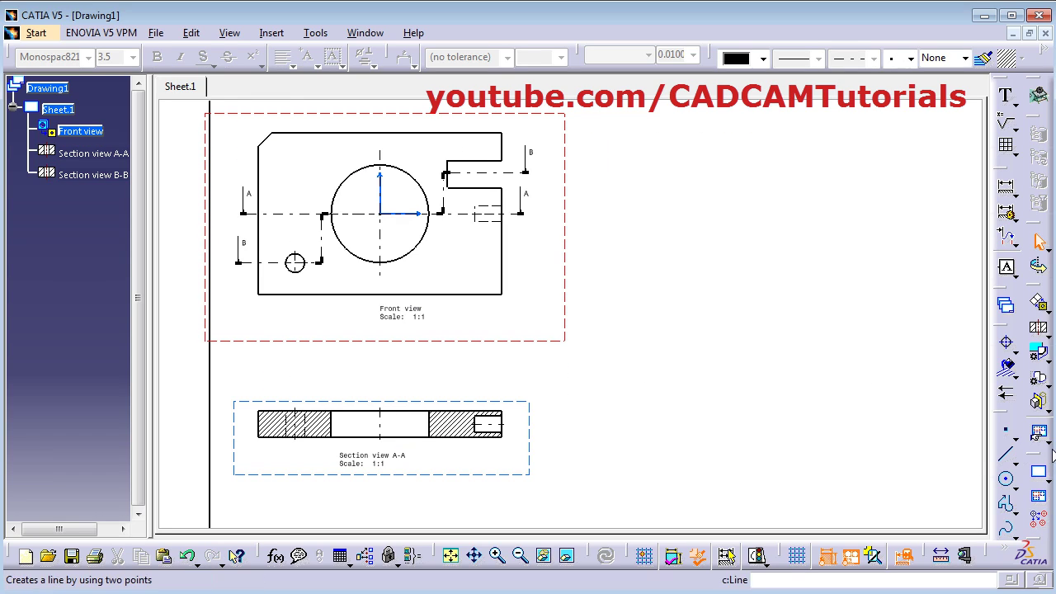
# Step: Open the Flange part from the CATIA folder and return to Drawing1
pyautogui.click(1046, 335)
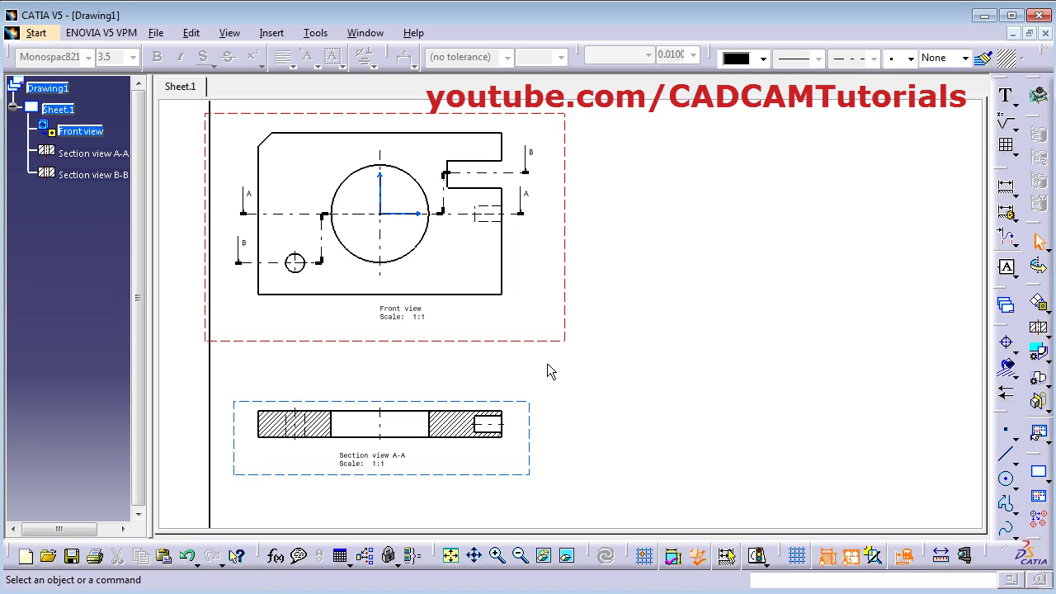
pyautogui.click(49, 558)
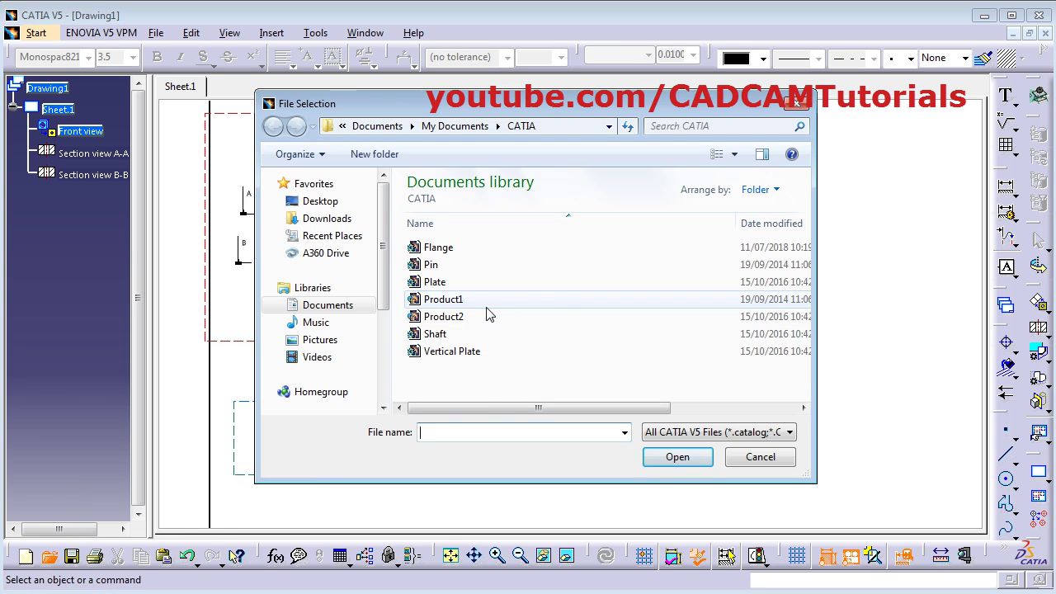
pyautogui.click(439, 246)
pyautogui.click(679, 458)
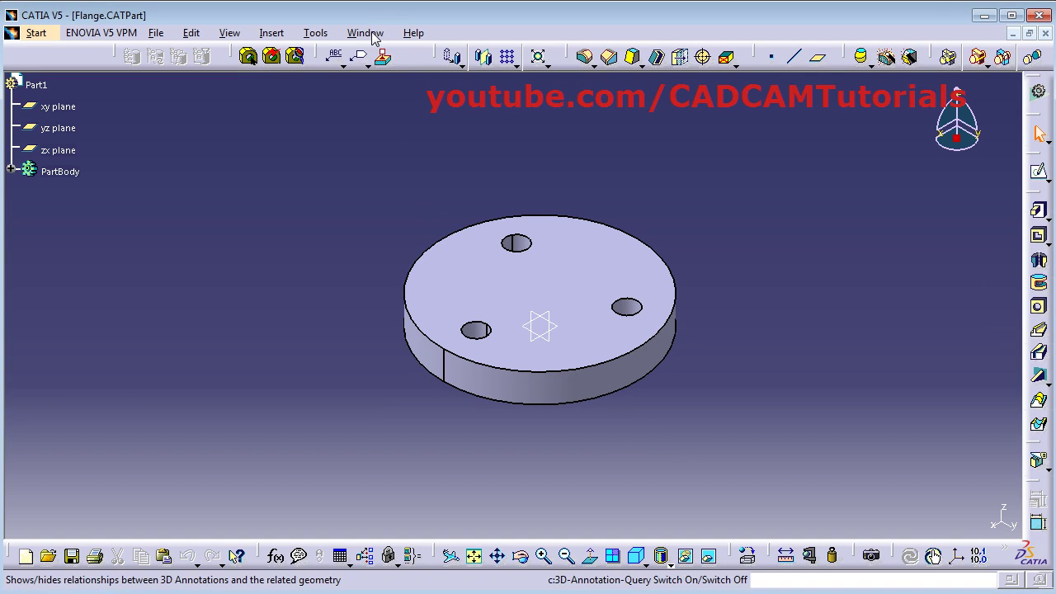
pyautogui.click(369, 33)
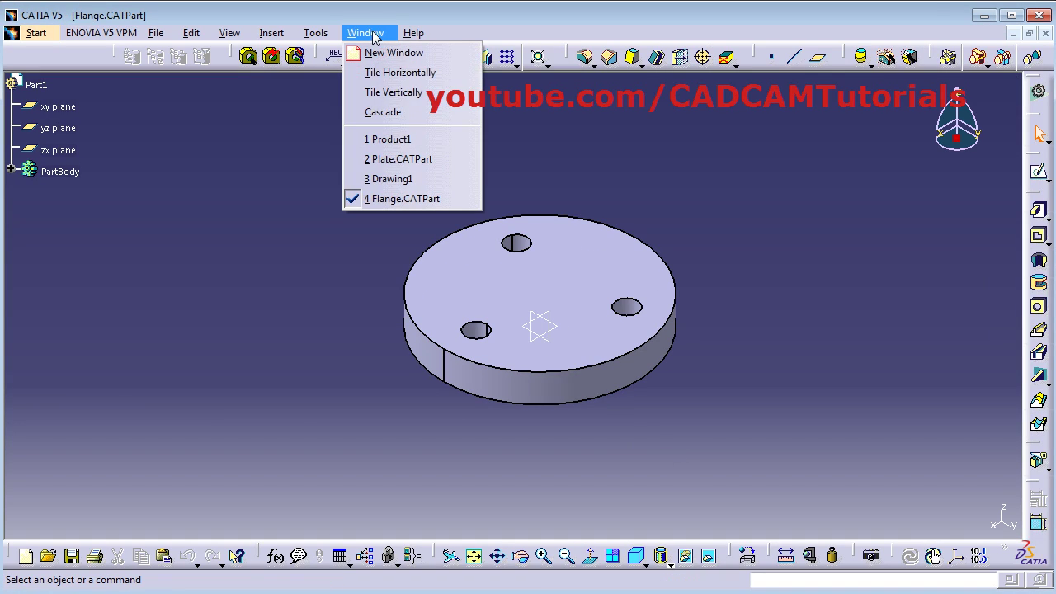
pyautogui.click(390, 179)
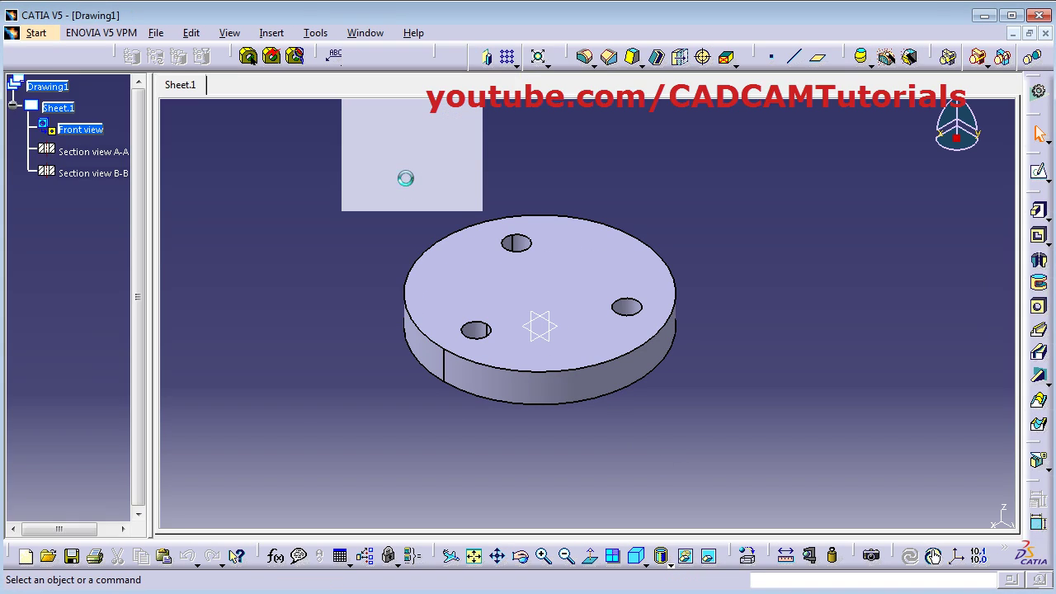
pyautogui.moveTo(655, 306); pyautogui.dragTo(611, 284, button='middle')
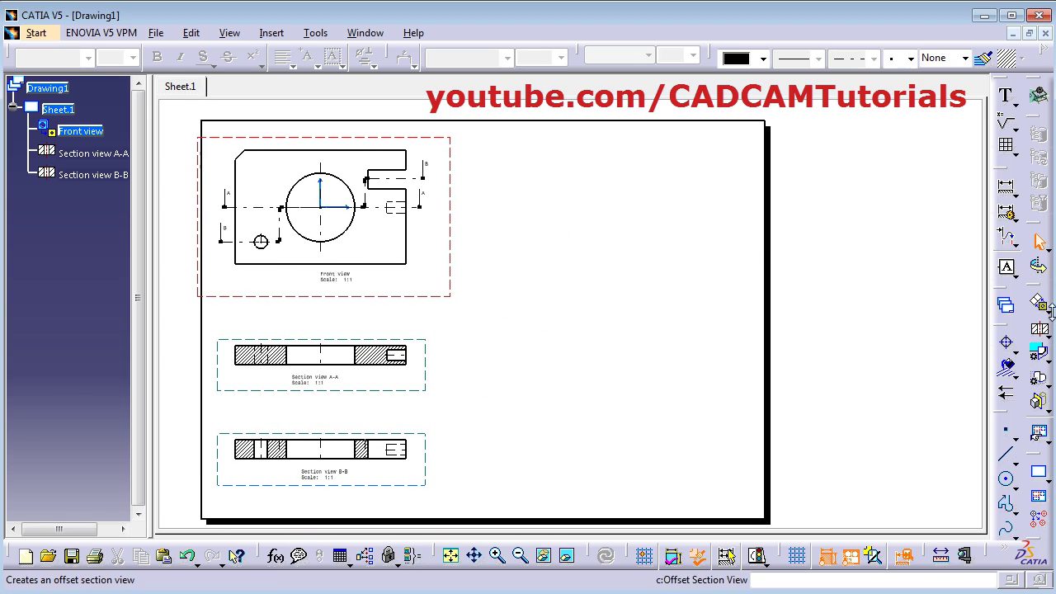
# Step: Create a front view from the Flange's top face, rotated to 330 degrees, beside the plate's front view
pyautogui.click(1012, 312)
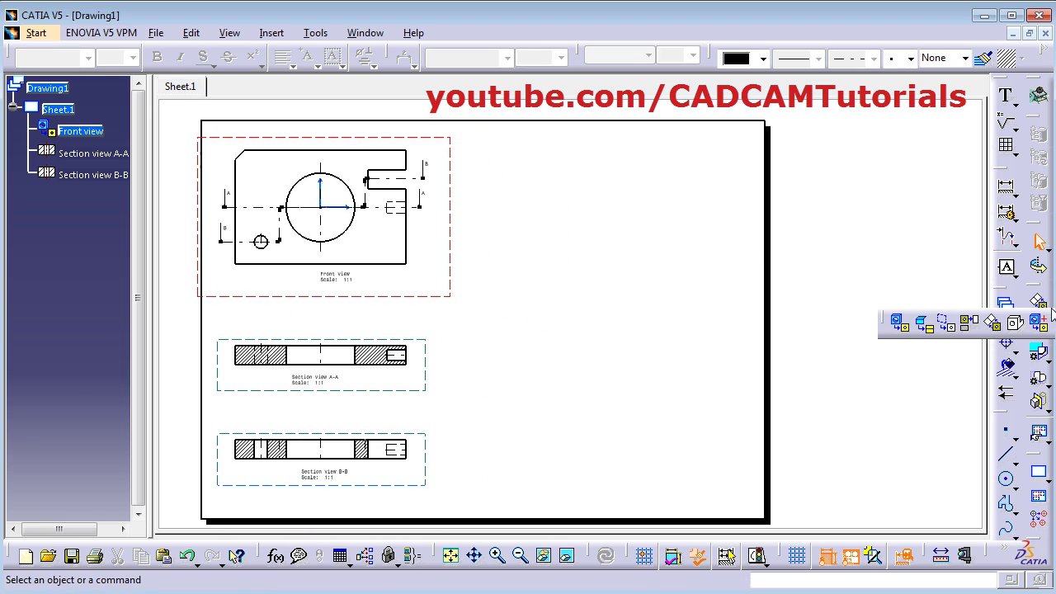
pyautogui.click(899, 328)
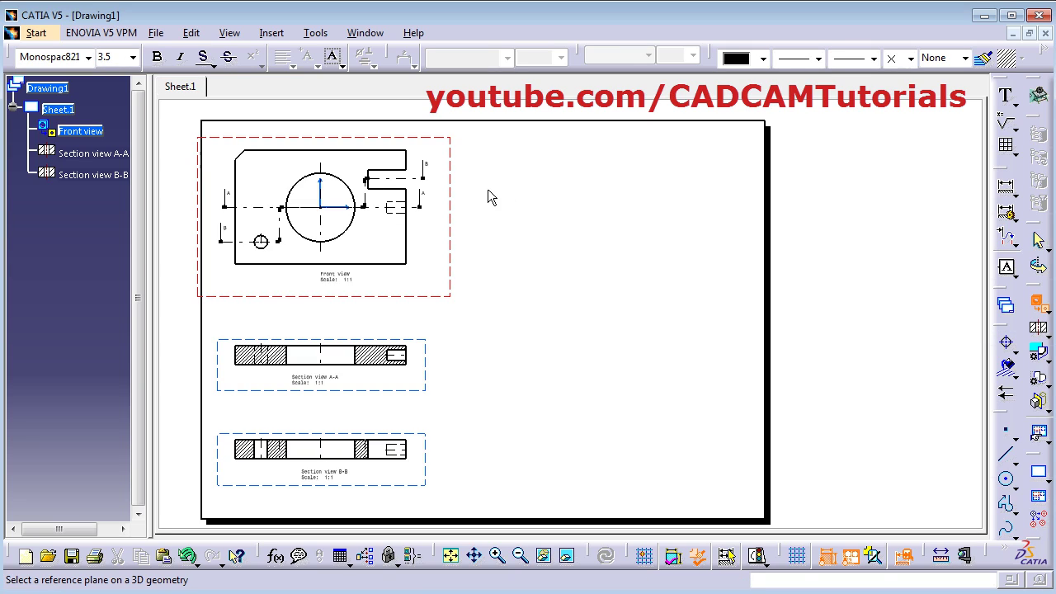
pyautogui.click(365, 33)
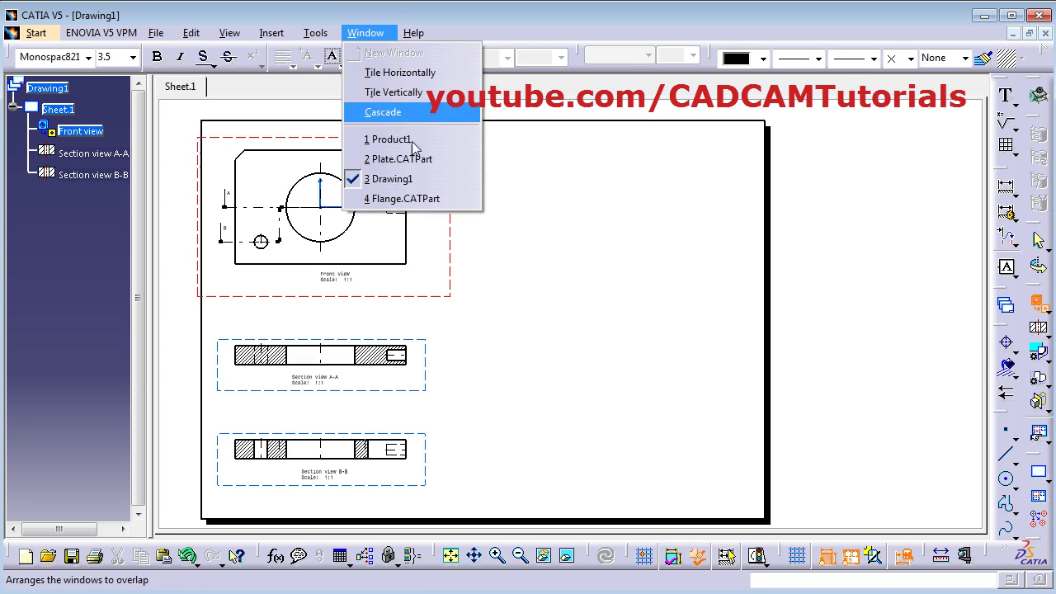
pyautogui.click(417, 198)
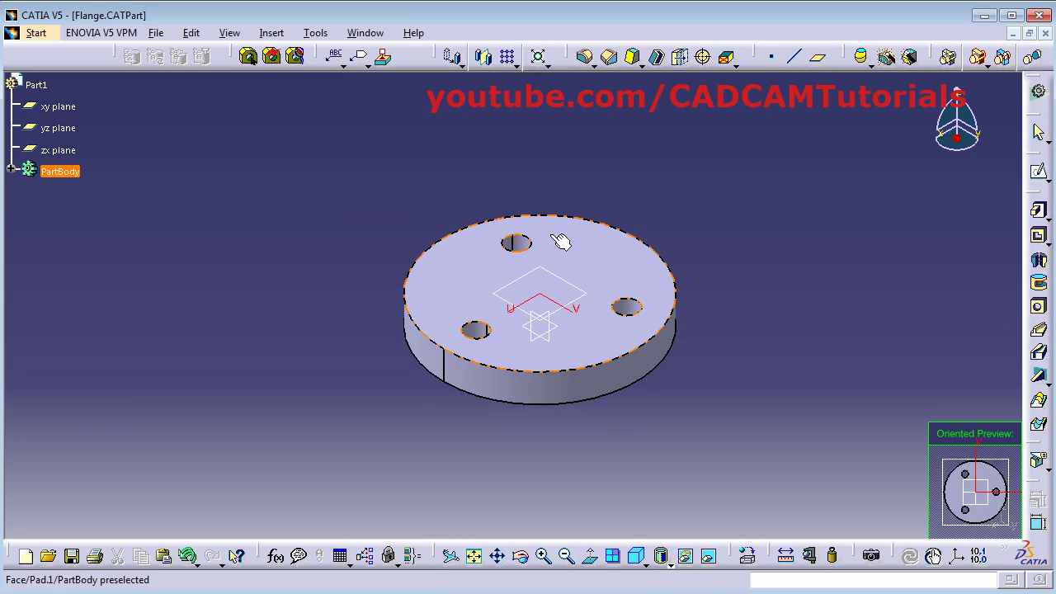
pyautogui.click(605, 338)
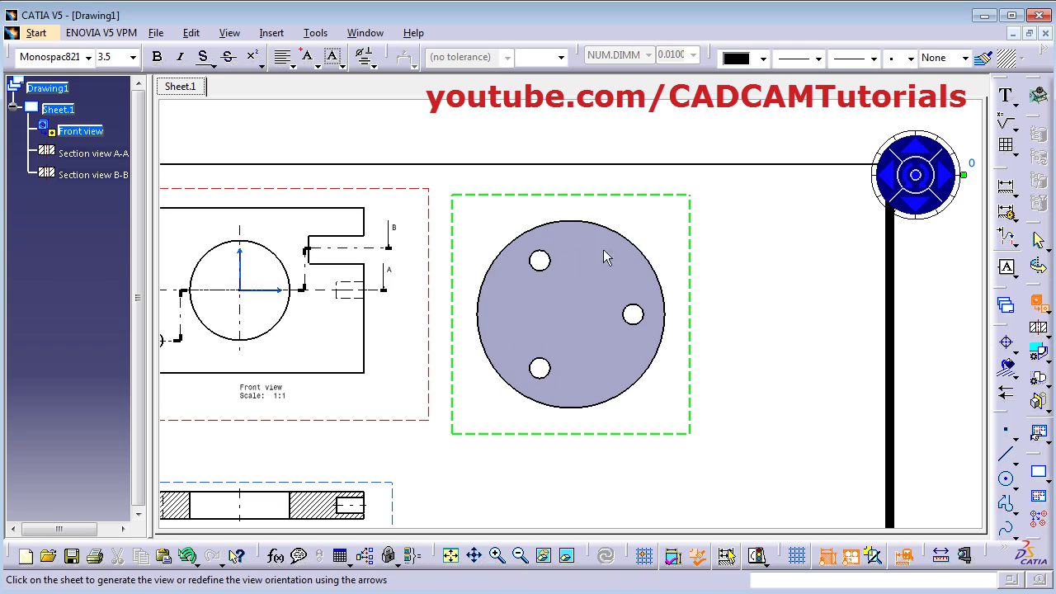
pyautogui.click(925, 187)
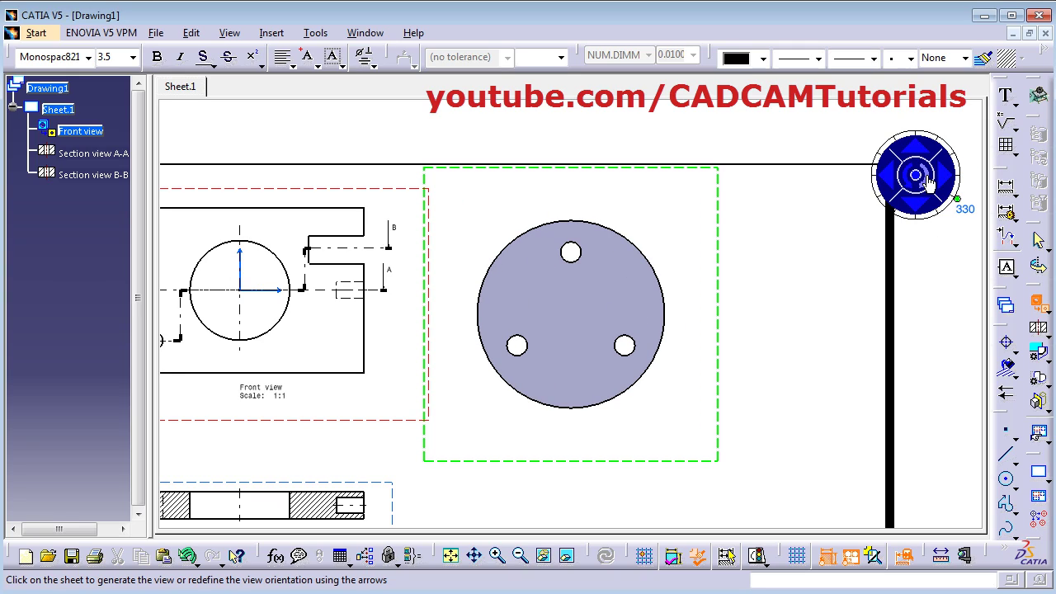
pyautogui.click(808, 367)
pyautogui.moveTo(801, 366); pyautogui.dragTo(660, 277, button='middle')
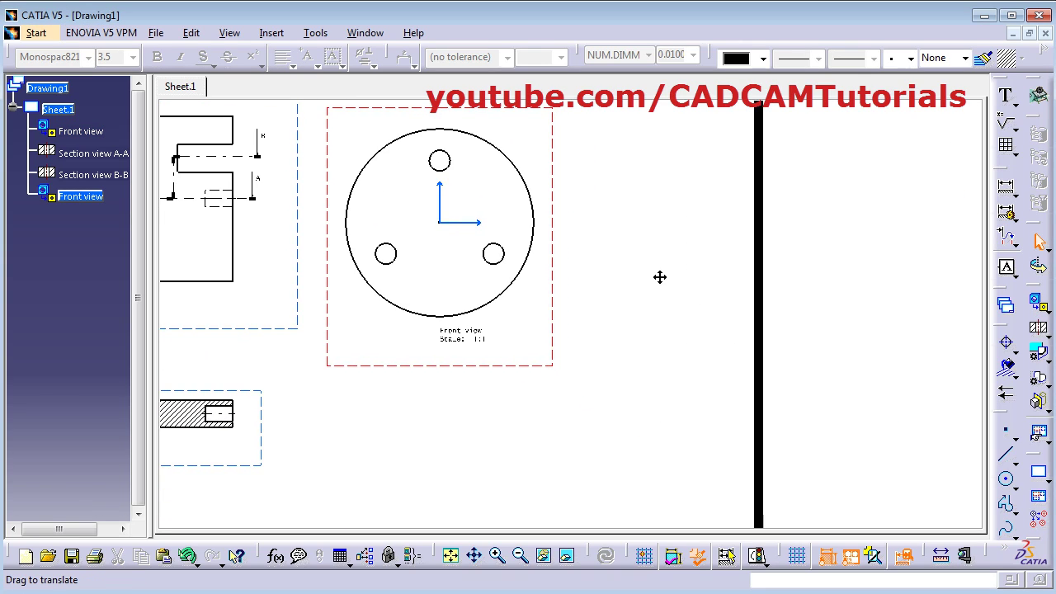
# Step: Create an aligned section view through the flange's top hole, center and lower-right hole, placed to the right of its front view
pyautogui.click(1048, 332)
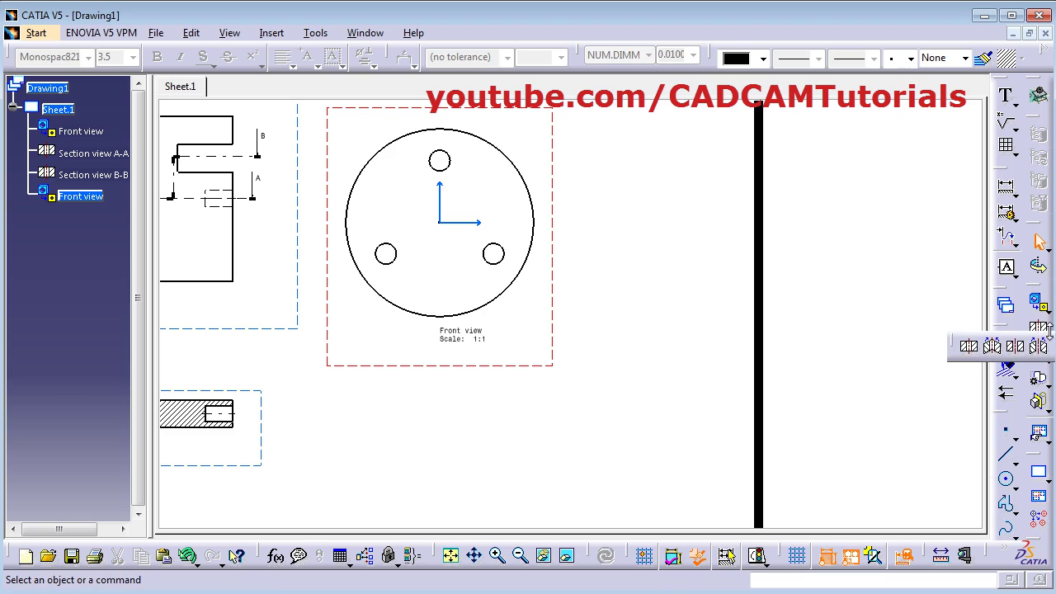
pyautogui.click(993, 347)
pyautogui.moveTo(589, 306); pyautogui.dragTo(589, 363, button='middle')
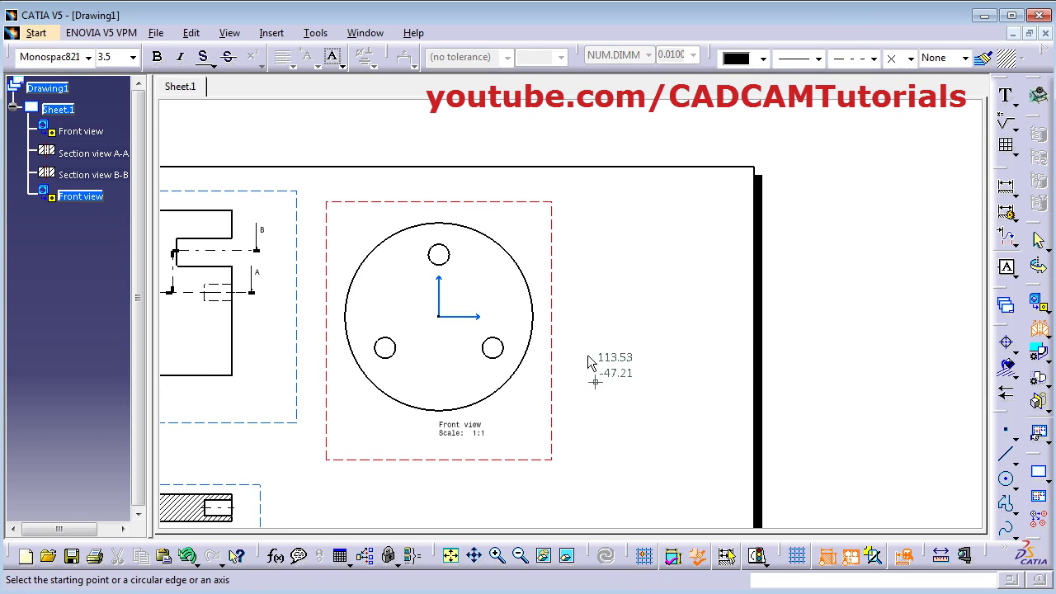
pyautogui.click(438, 208)
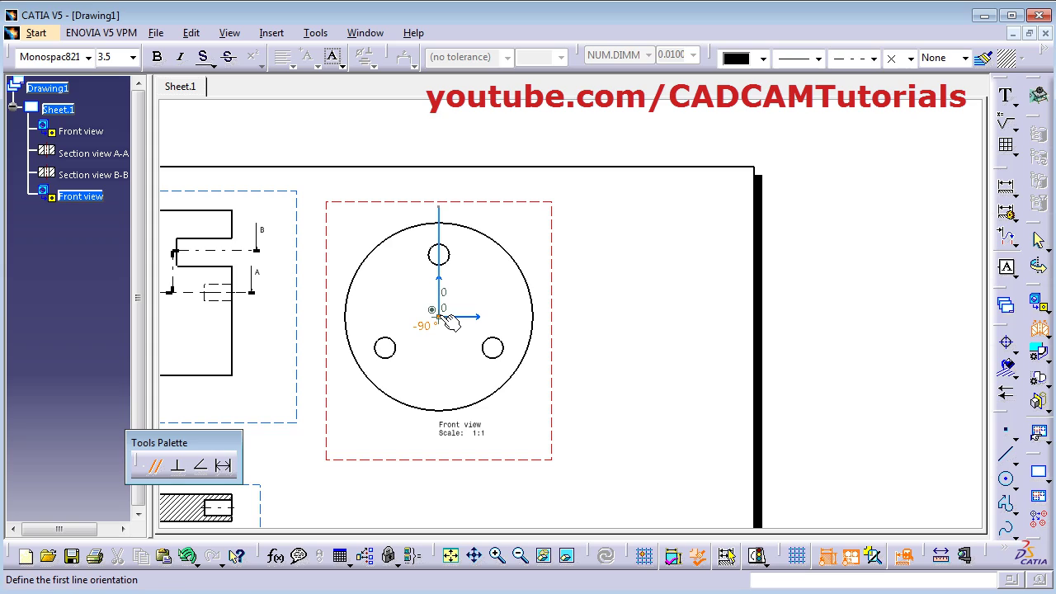
pyautogui.click(440, 318)
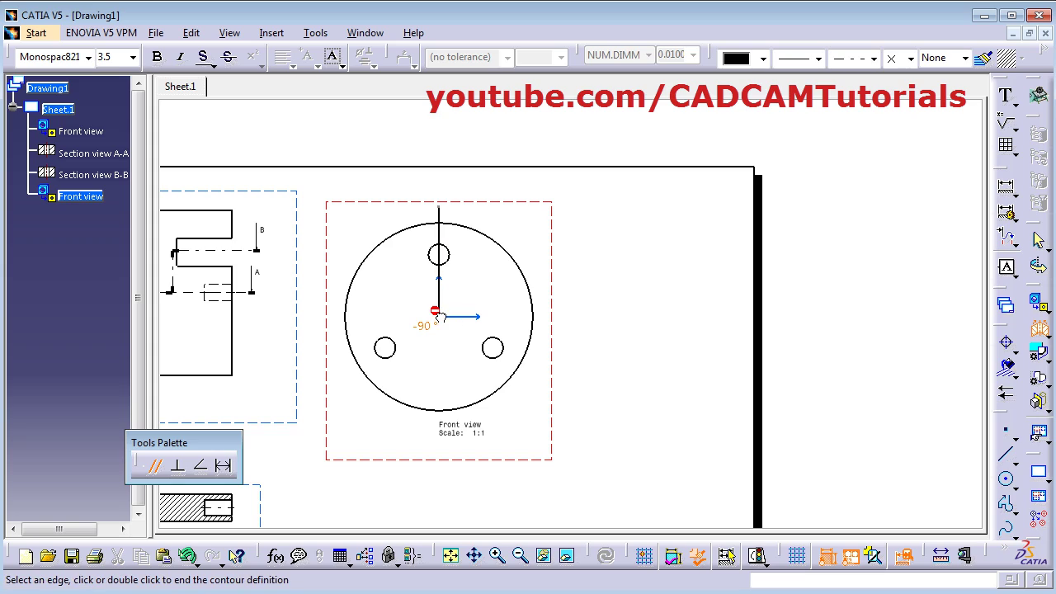
pyautogui.doubleClick(537, 377)
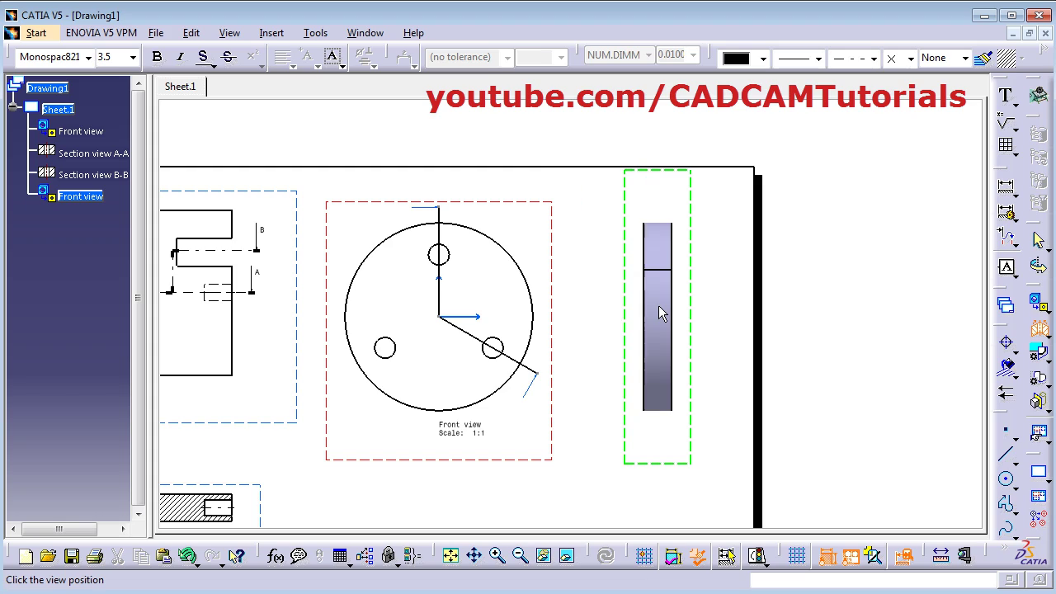
pyautogui.click(653, 305)
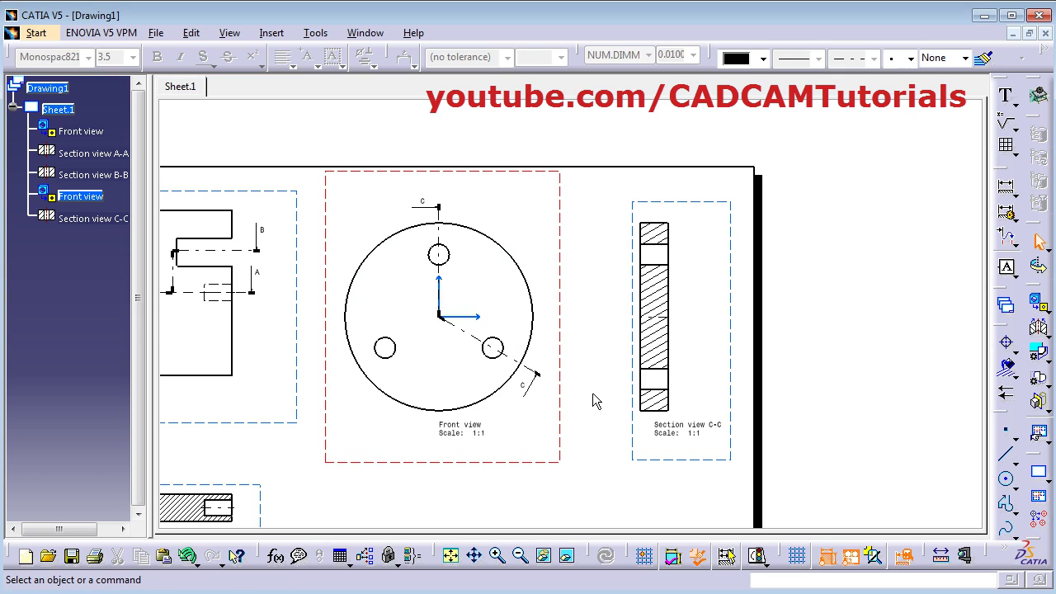
# Step: Create an offset section cut horizontally through the flange's two lower holes and place it below the flange's front view
pyautogui.scroll(-3, 592, 392)
pyautogui.click(1042, 351)
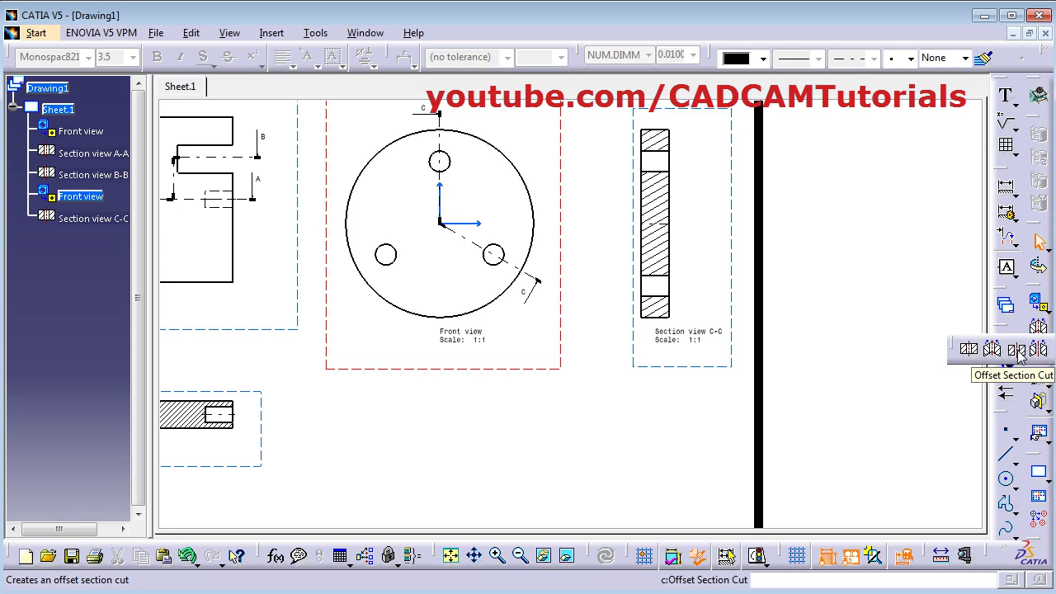
pyautogui.click(1019, 353)
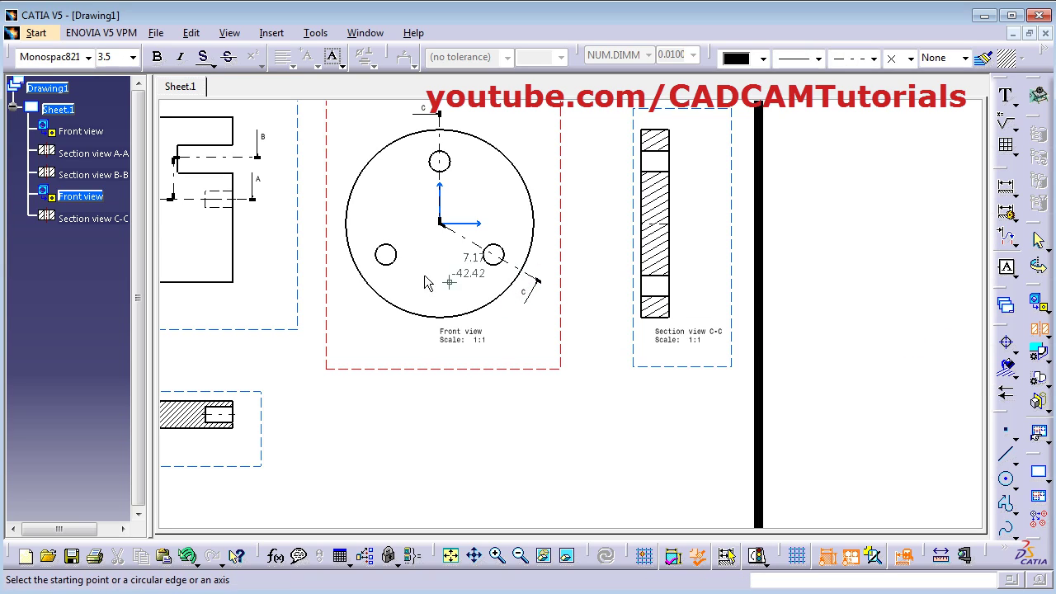
pyautogui.click(340, 254)
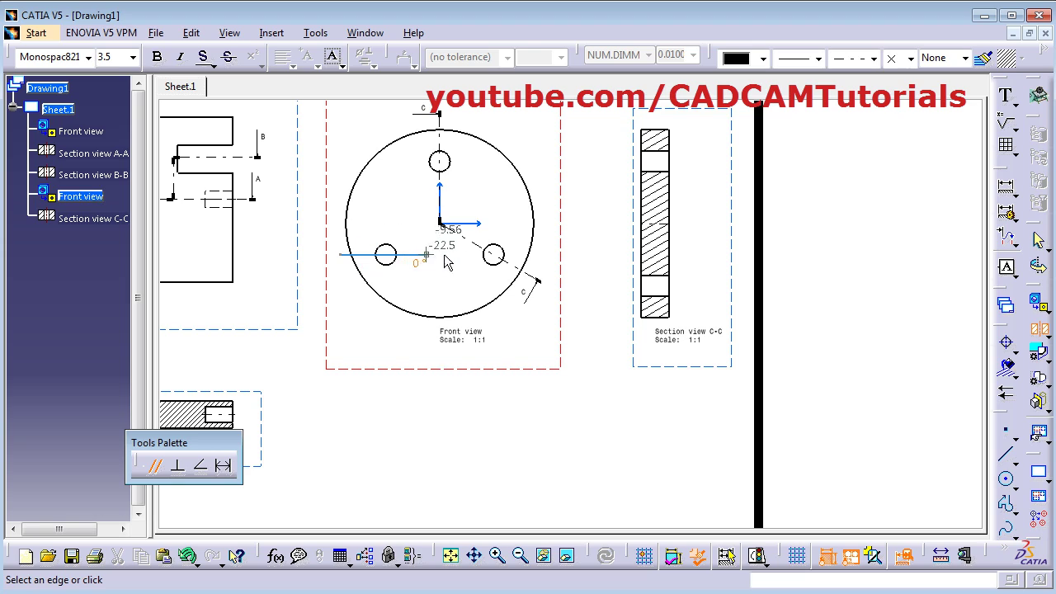
pyautogui.doubleClick(549, 257)
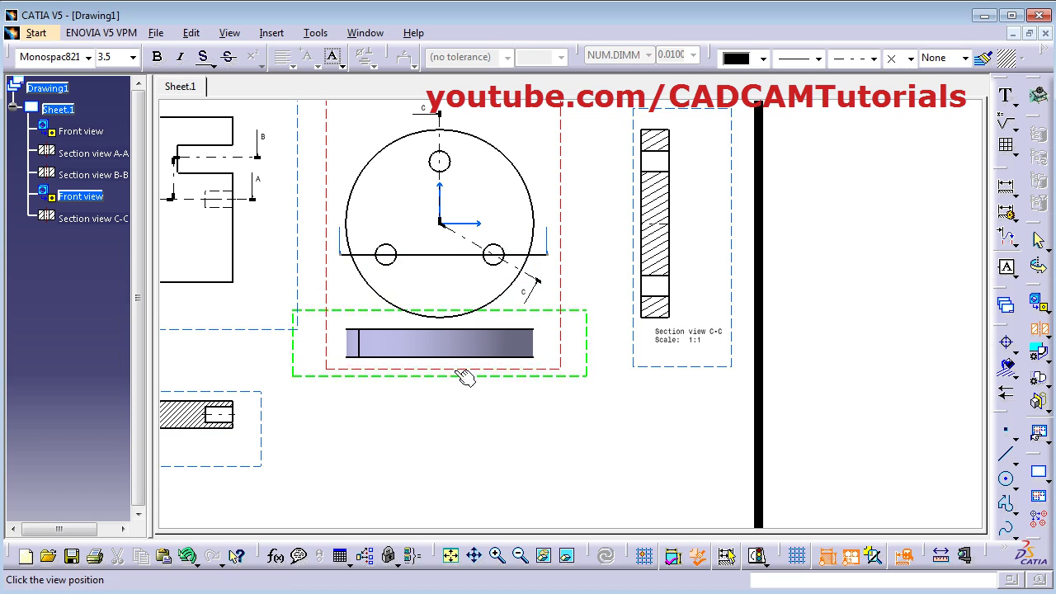
pyautogui.click(470, 445)
pyautogui.moveTo(630, 450); pyautogui.dragTo(669, 410, button='middle')
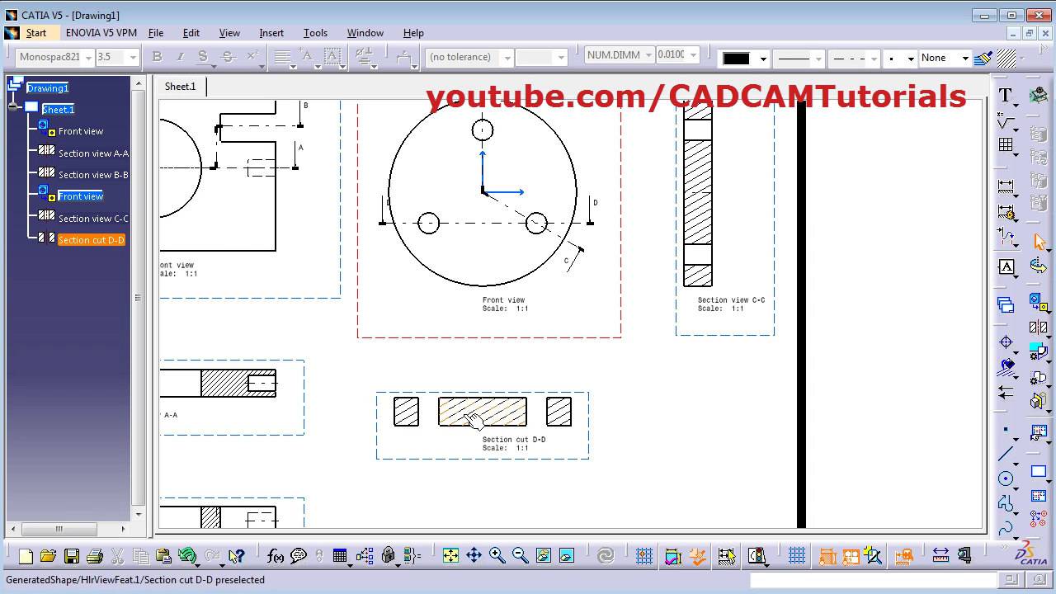
pyautogui.moveTo(685, 391); pyautogui.dragTo(752, 415, button='middle')
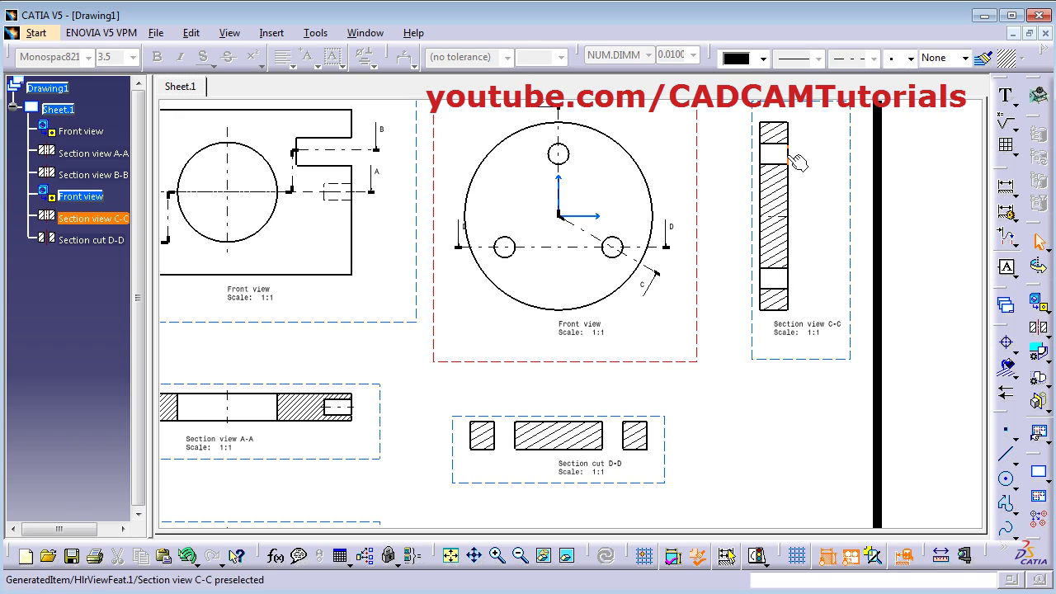
pyautogui.moveTo(462, 365); pyautogui.dragTo(427, 295, button='middle')
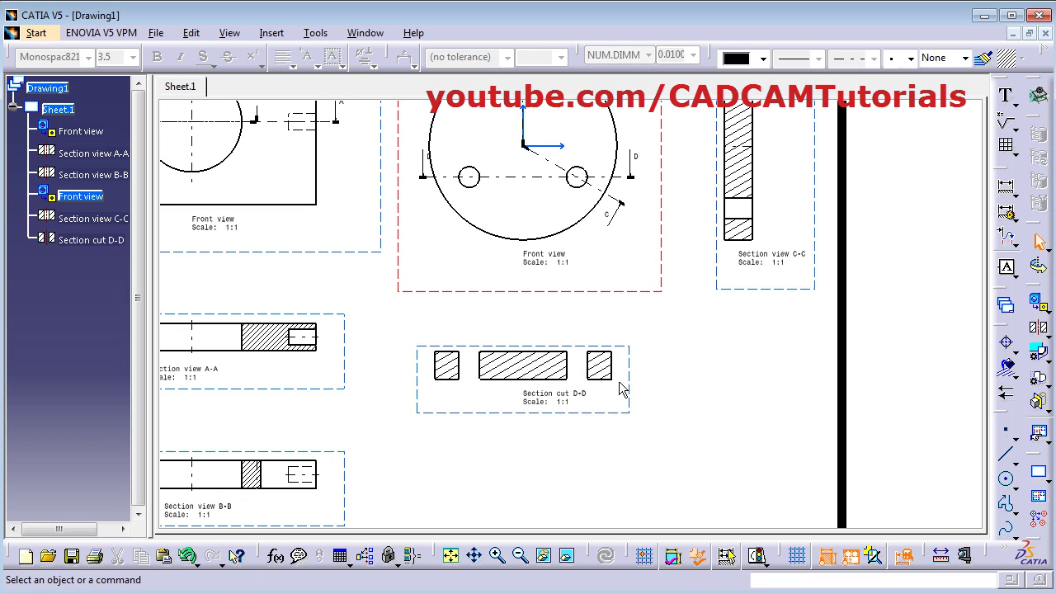
# Step: Try to create a circular detail view around the slot in the plate's front view
pyautogui.moveTo(623, 390)
pyautogui.mouseDown(button='middle')
pyautogui.moveTo(717, 393)
pyautogui.moveTo(817, 371)
pyautogui.mouseUp(button='middle')
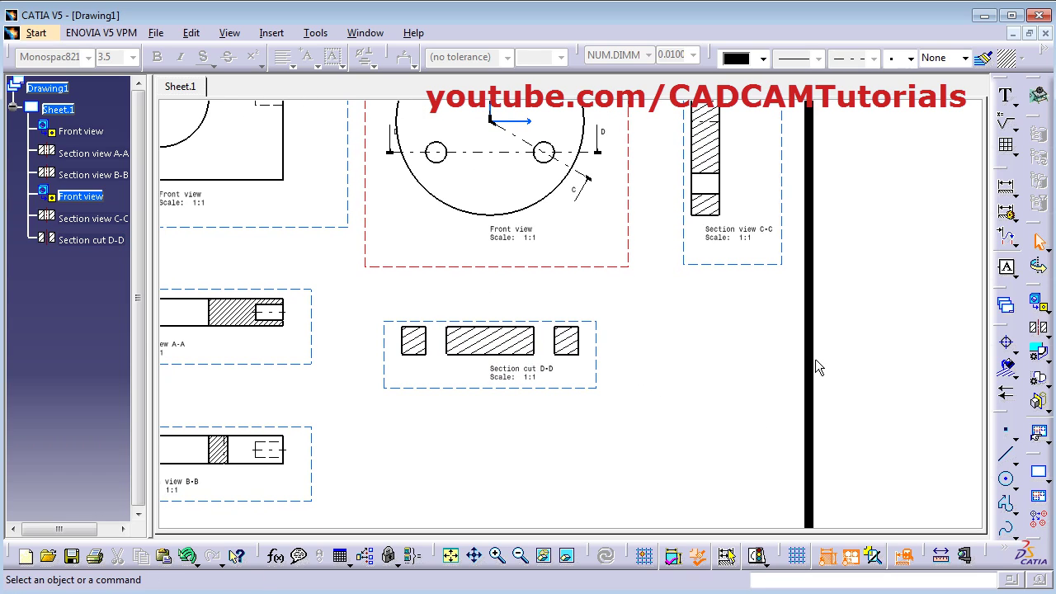
pyautogui.click(1045, 357)
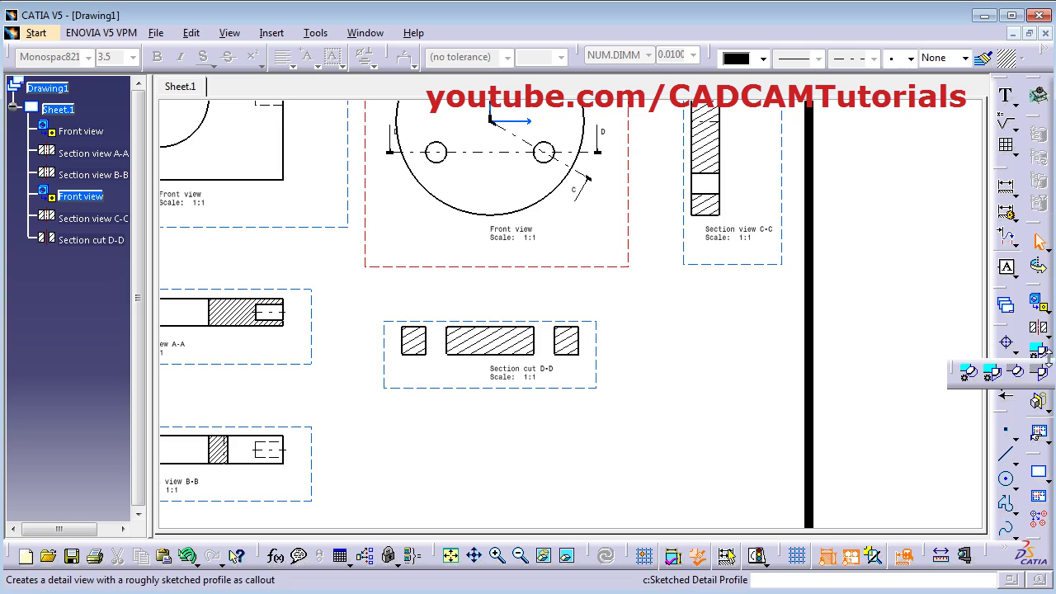
pyautogui.click(969, 376)
pyautogui.moveTo(394, 302)
pyautogui.mouseDown(button='middle')
pyautogui.moveTo(692, 452)
pyautogui.moveTo(608, 467)
pyautogui.moveTo(604, 479)
pyautogui.mouseUp(button='middle')
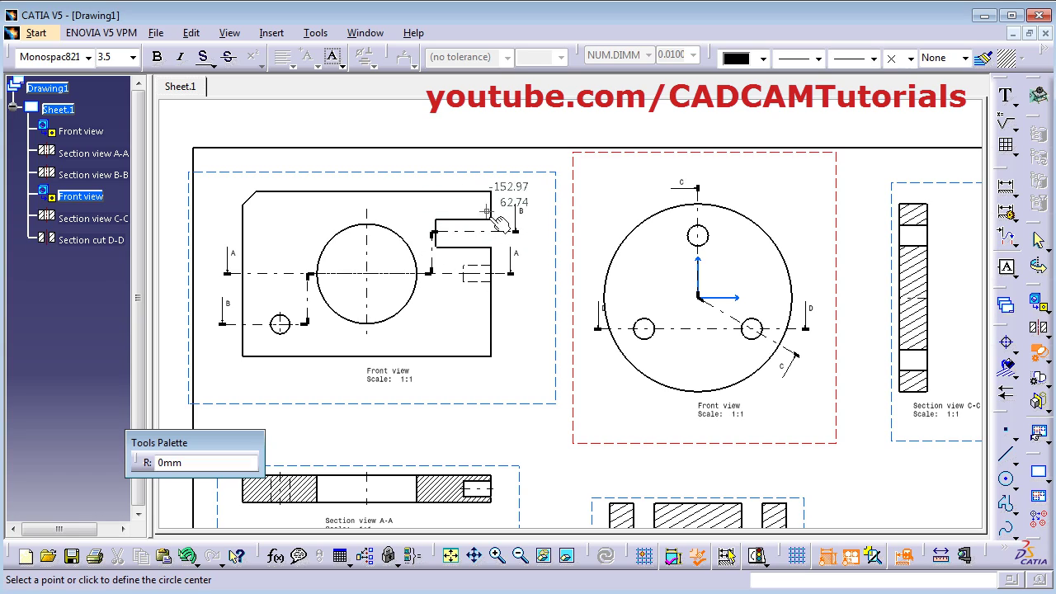
pyautogui.click(465, 233)
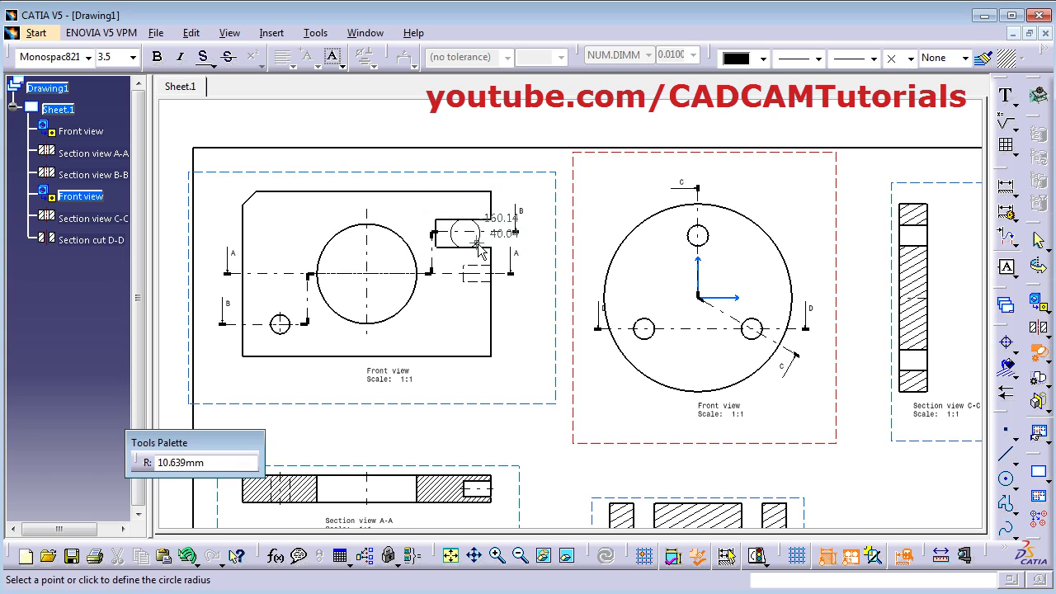
pyautogui.click(515, 258)
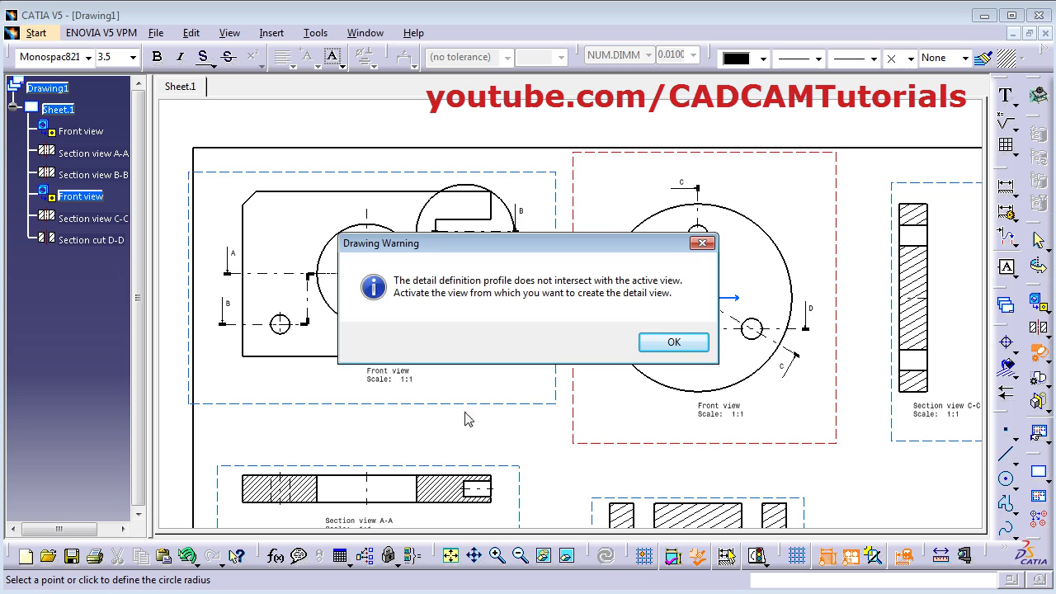
pyautogui.click(673, 342)
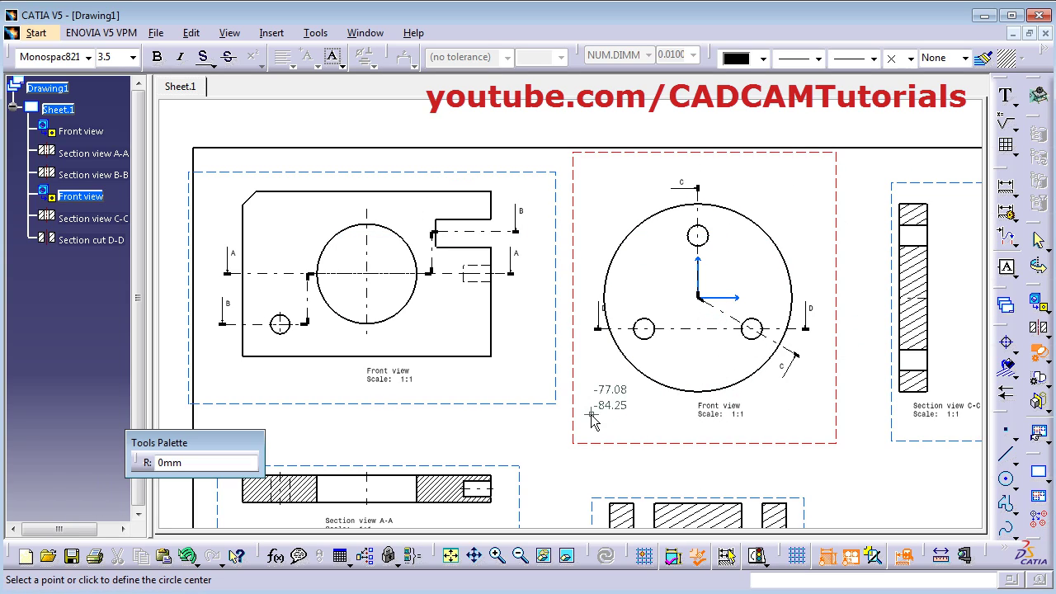
pyautogui.press('Escape')
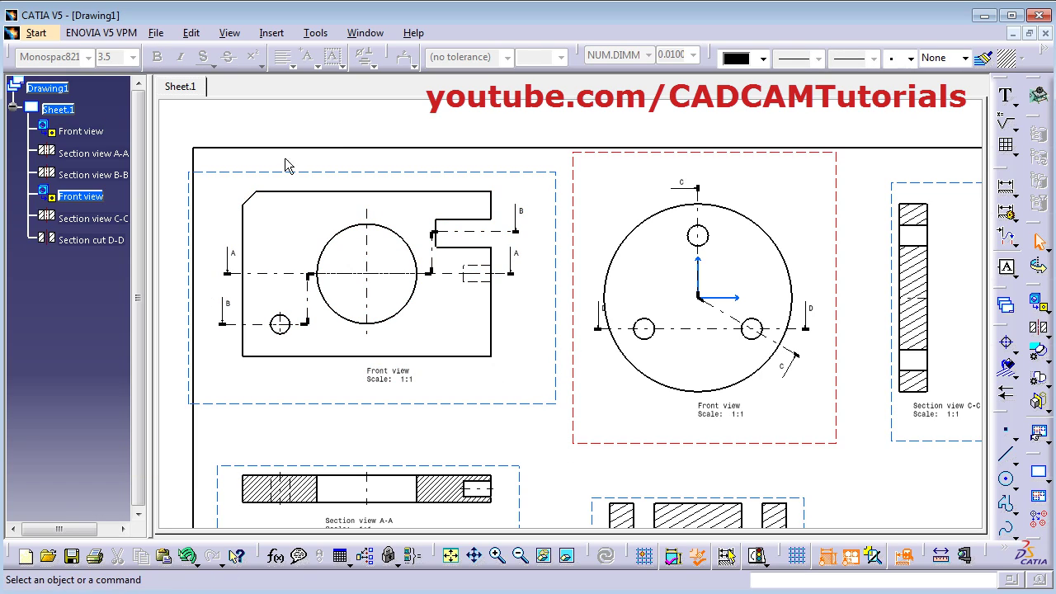
# Step: Activate the plate's front view
pyautogui.rightClick(548, 404)
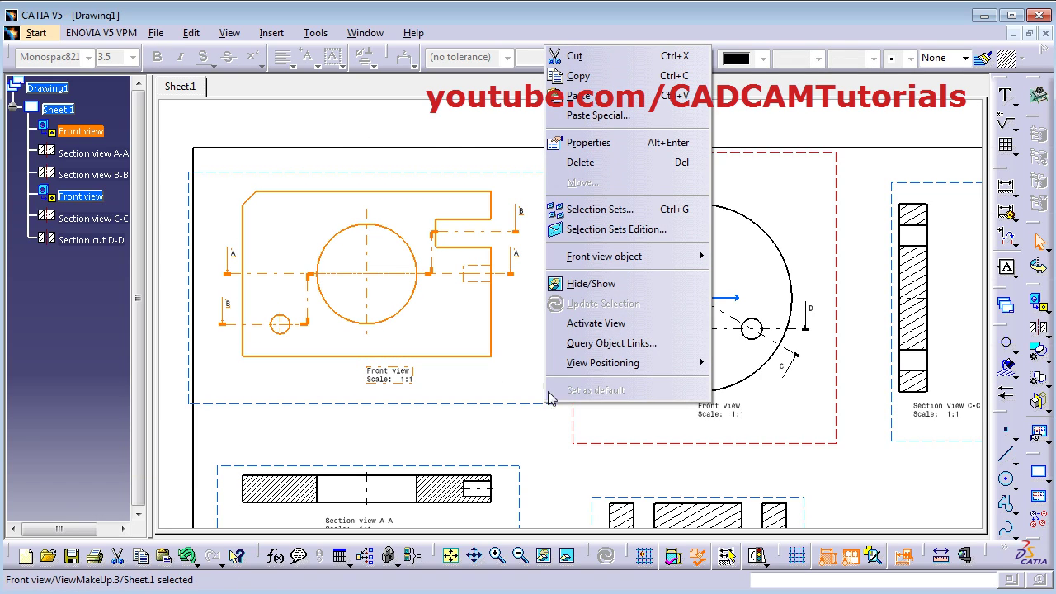
pyautogui.click(595, 324)
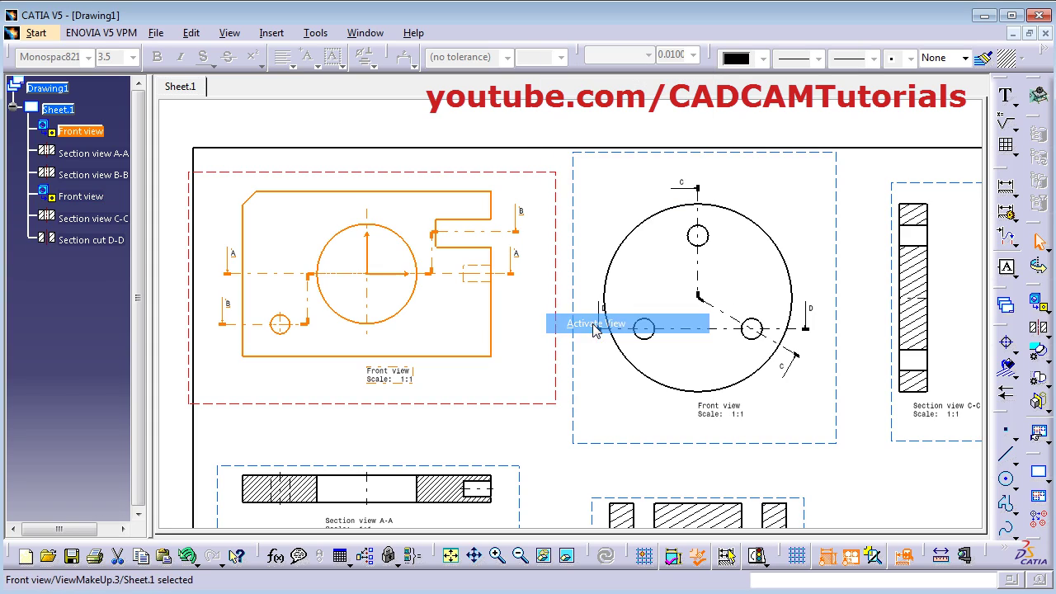
pyautogui.click(533, 430)
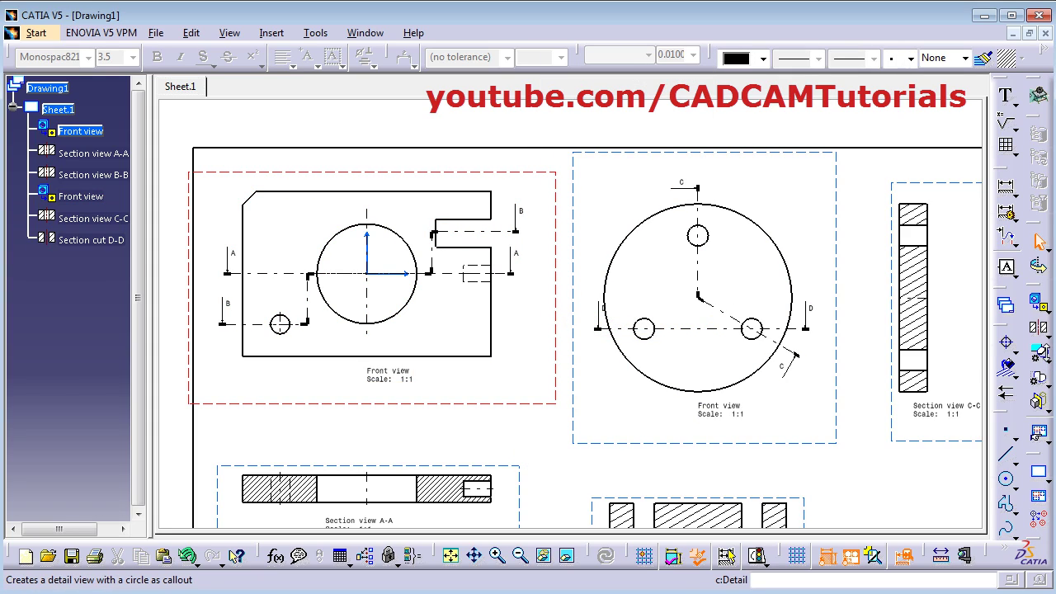
# Step: Create a detail view of the plate's slot with a circle of about 27 mm radius, placed near the sheet's lower-right corner
pyautogui.click(1046, 359)
pyautogui.click(966, 366)
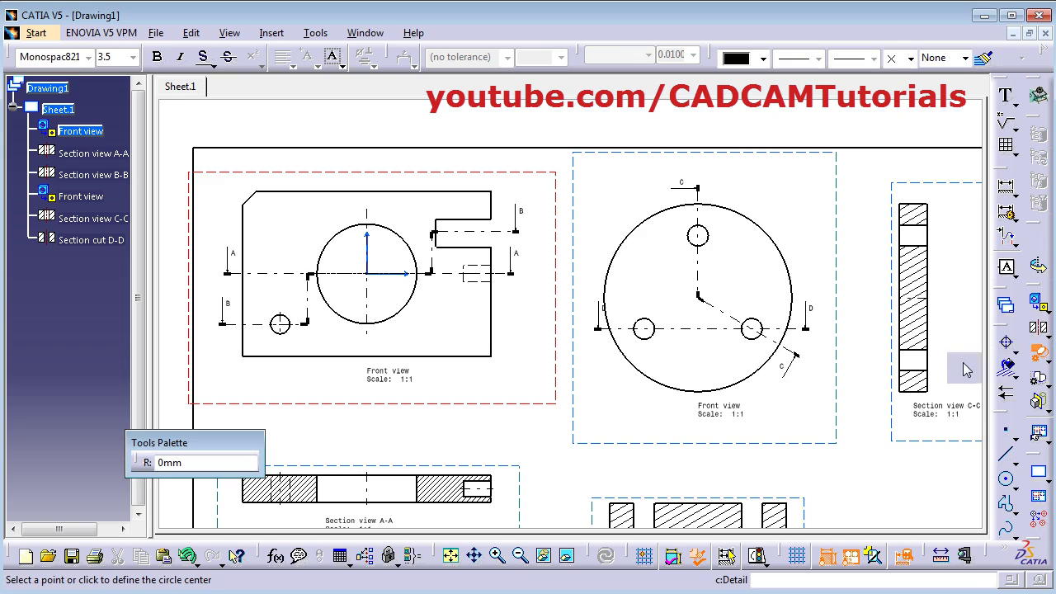
pyautogui.click(464, 235)
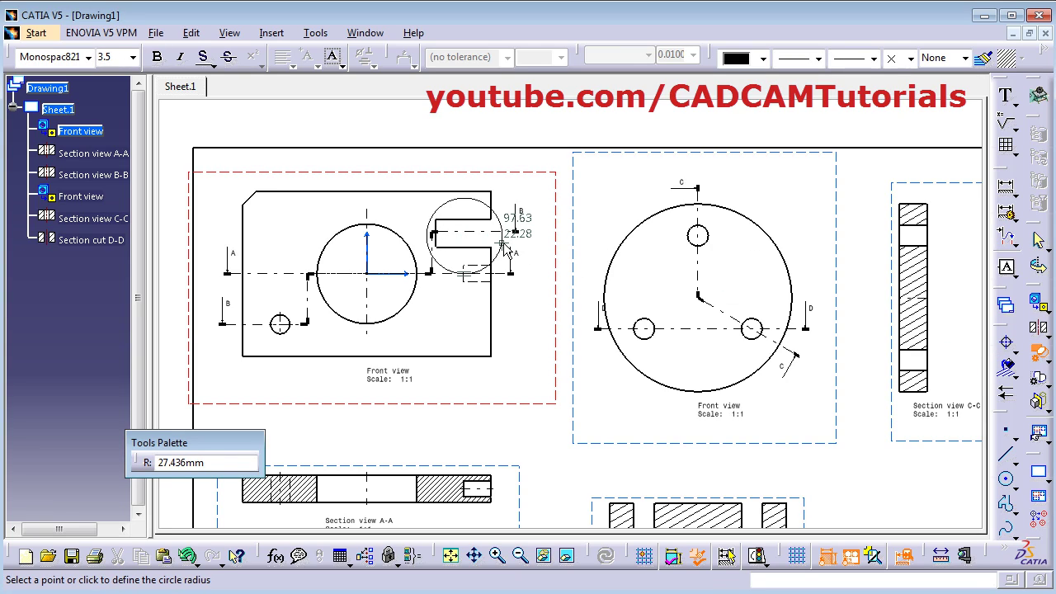
pyautogui.click(504, 246)
pyautogui.moveTo(653, 365); pyautogui.dragTo(495, 212, button='middle')
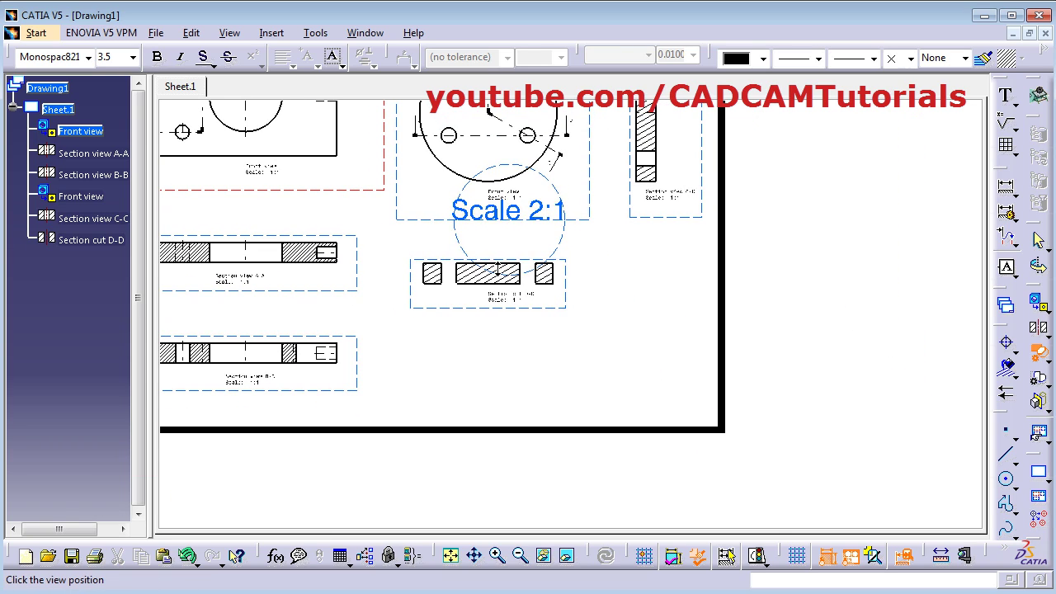
pyautogui.click(633, 356)
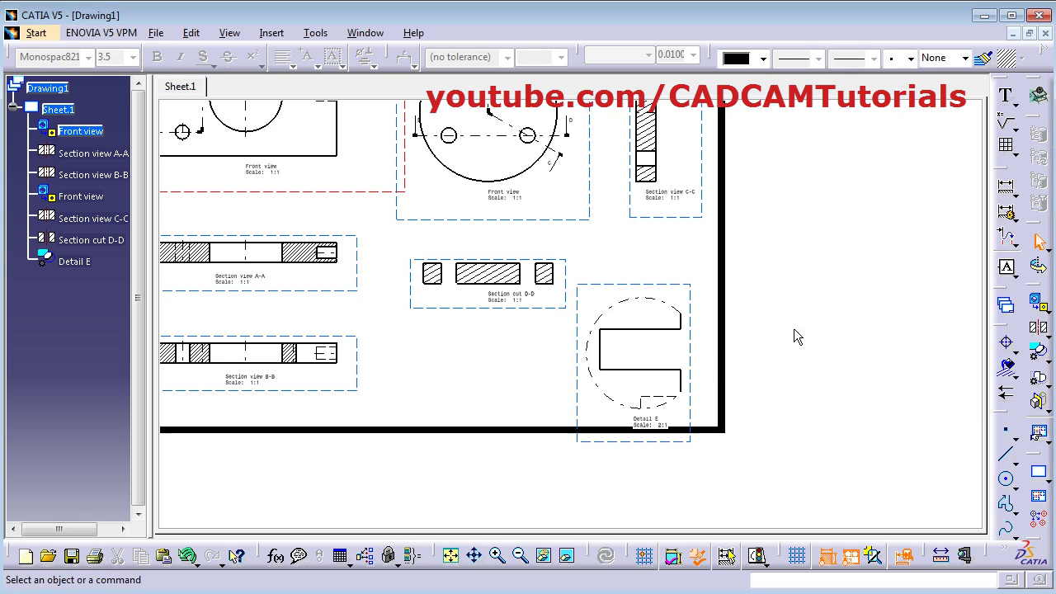
pyautogui.moveTo(413, 155); pyautogui.dragTo(435, 246, button='middle')
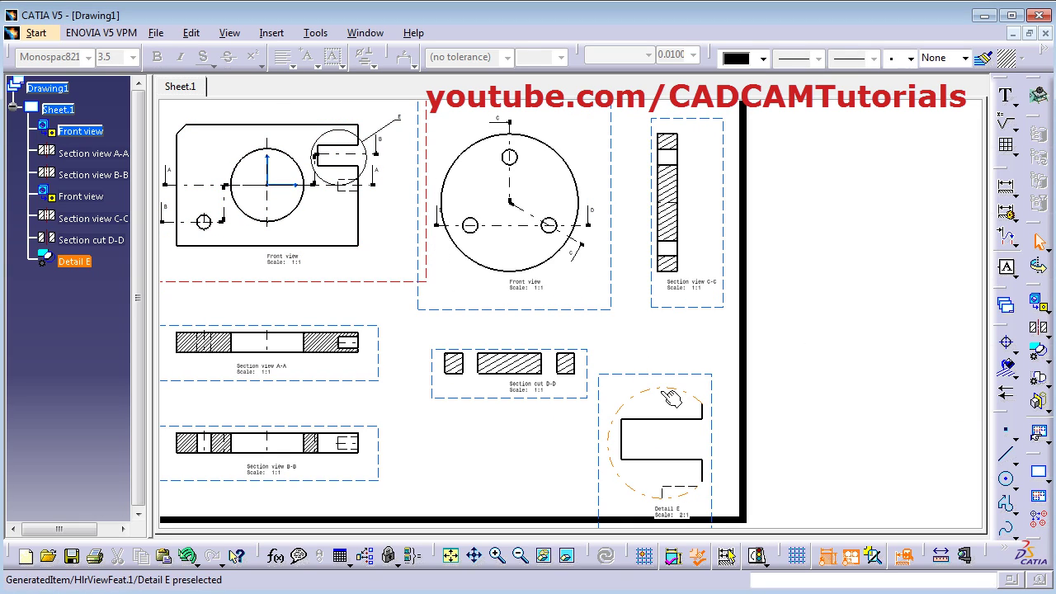
# Step: Set the scale of the slot's detail view to 3:1
pyautogui.keyDown('ctrl'); pyautogui.moveTo(668, 460); pyautogui.dragTo(596, 391, button='middle'); pyautogui.keyUp('ctrl')
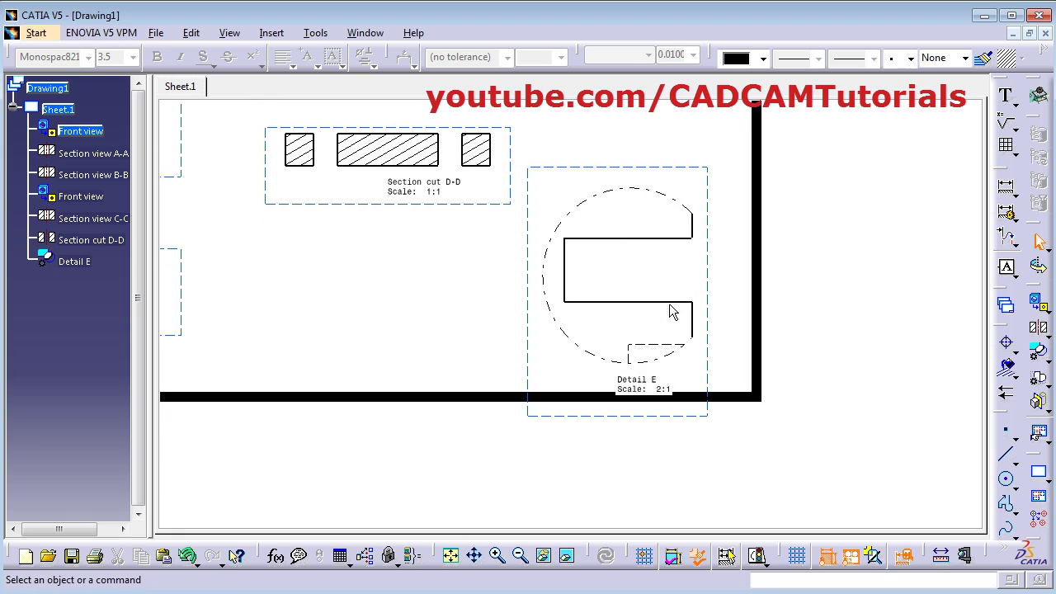
pyautogui.rightClick(715, 341)
pyautogui.click(749, 355)
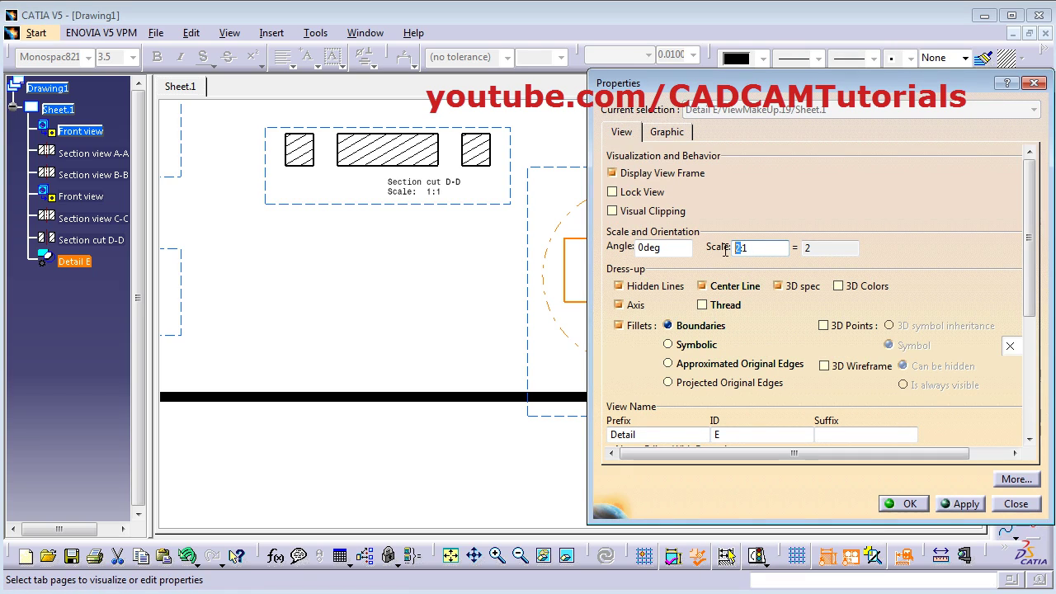
pyautogui.write('3')
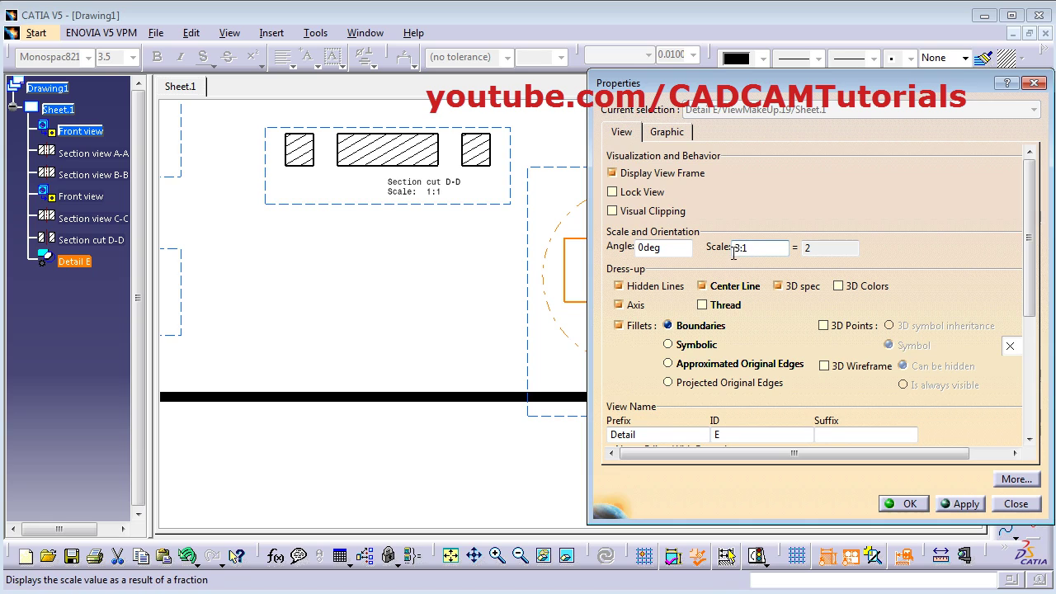
pyautogui.click(911, 506)
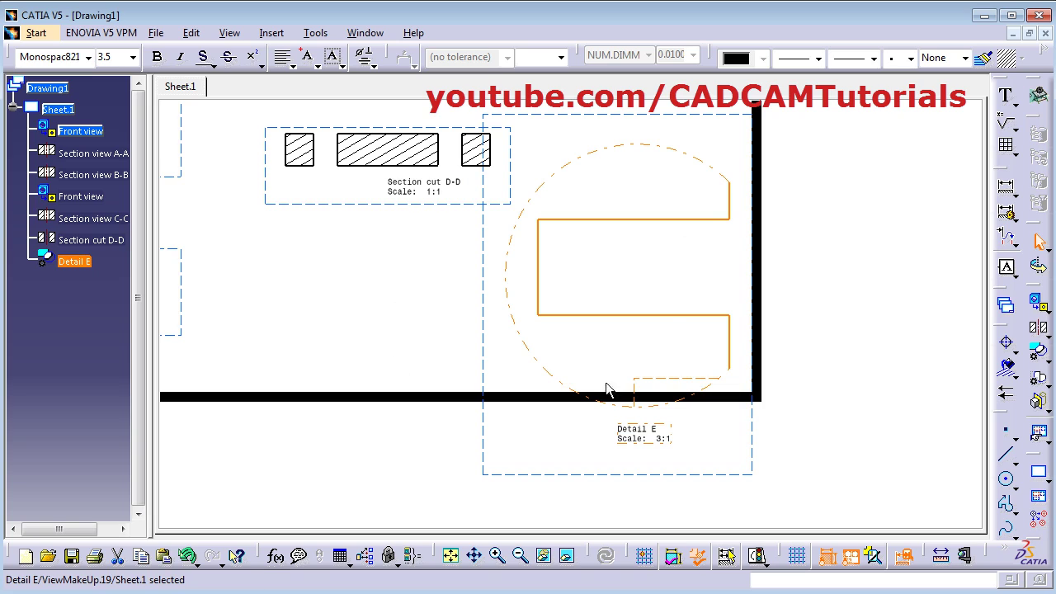
# Step: Apply the broken-circle style with arrowheads to detail callout E on the plate's front view
pyautogui.moveTo(767, 452)
pyautogui.mouseDown(button='middle')
pyautogui.moveTo(831, 471)
pyautogui.moveTo(973, 481)
pyautogui.mouseUp(button='middle')
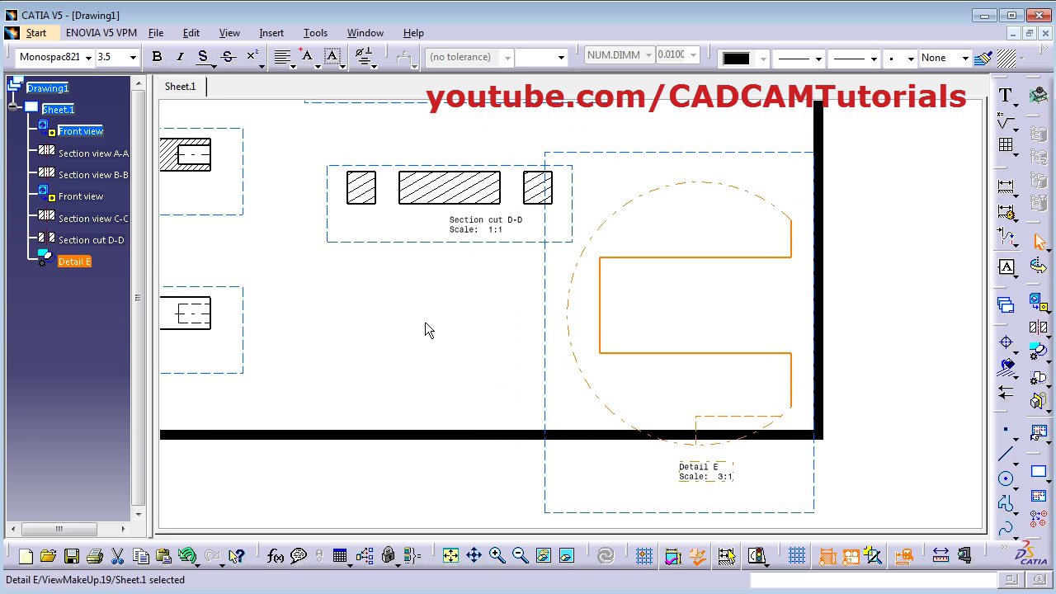
pyautogui.moveTo(425, 322)
pyautogui.mouseDown(button='middle')
pyautogui.moveTo(519, 396)
pyautogui.moveTo(551, 338)
pyautogui.moveTo(393, 219)
pyautogui.moveTo(540, 254)
pyautogui.moveTo(533, 266)
pyautogui.moveTo(603, 259)
pyautogui.mouseUp(button='middle')
pyautogui.click(533, 264)
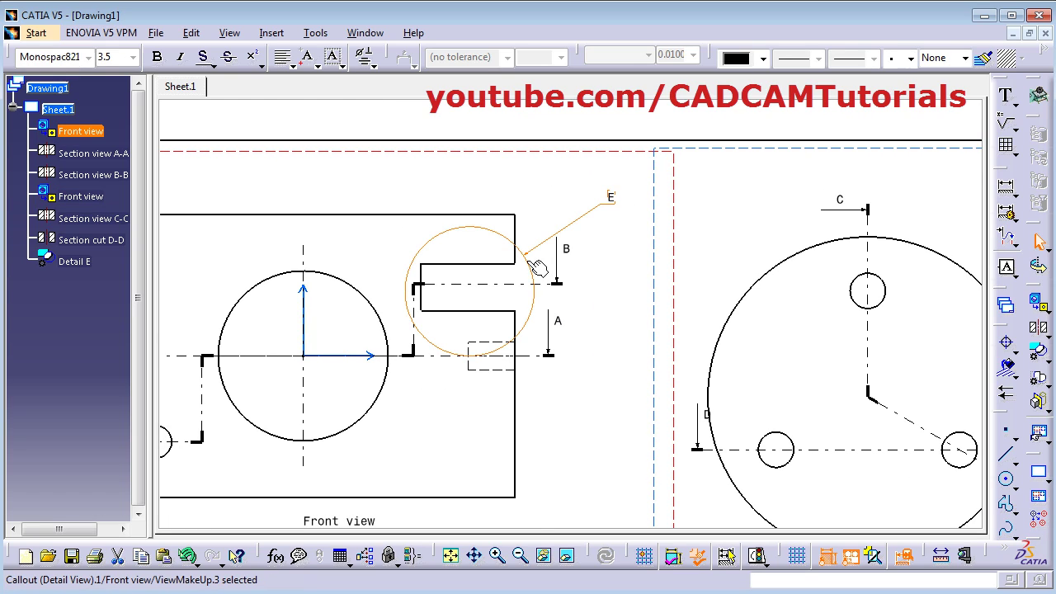
pyautogui.rightClick(528, 262)
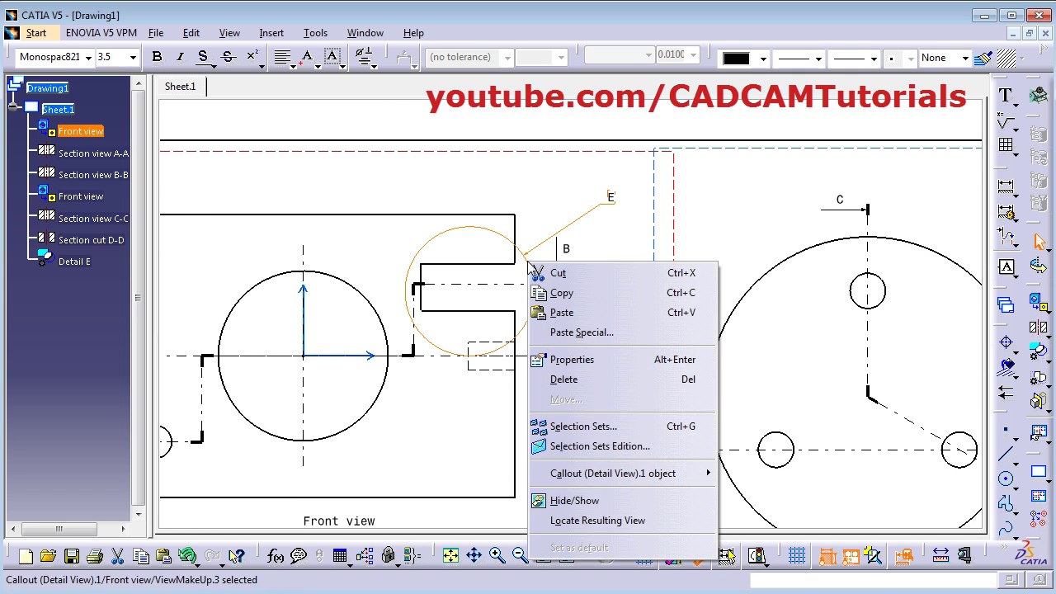
pyautogui.click(581, 360)
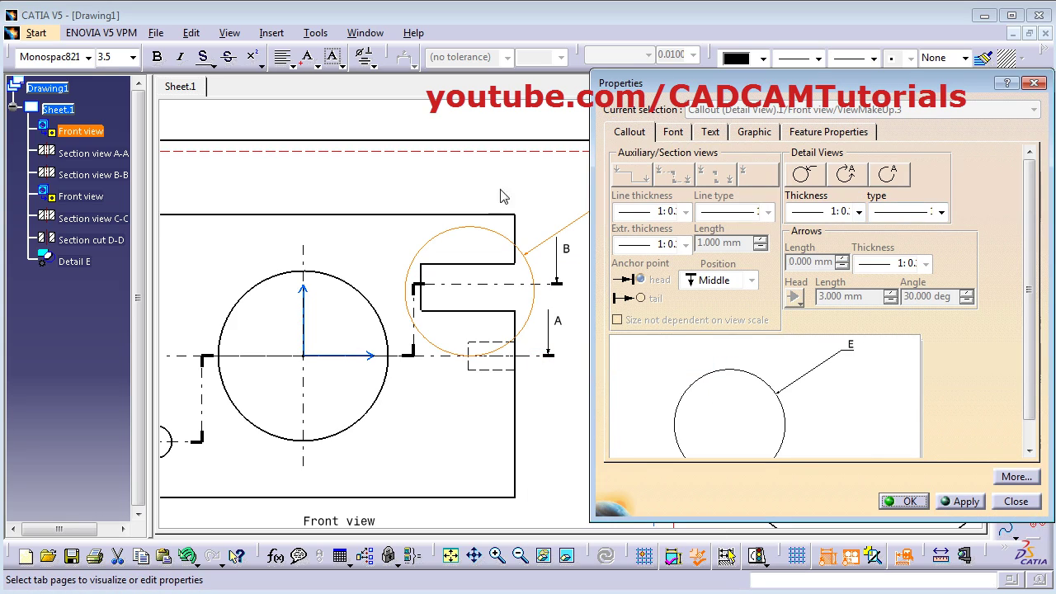
pyautogui.click(852, 181)
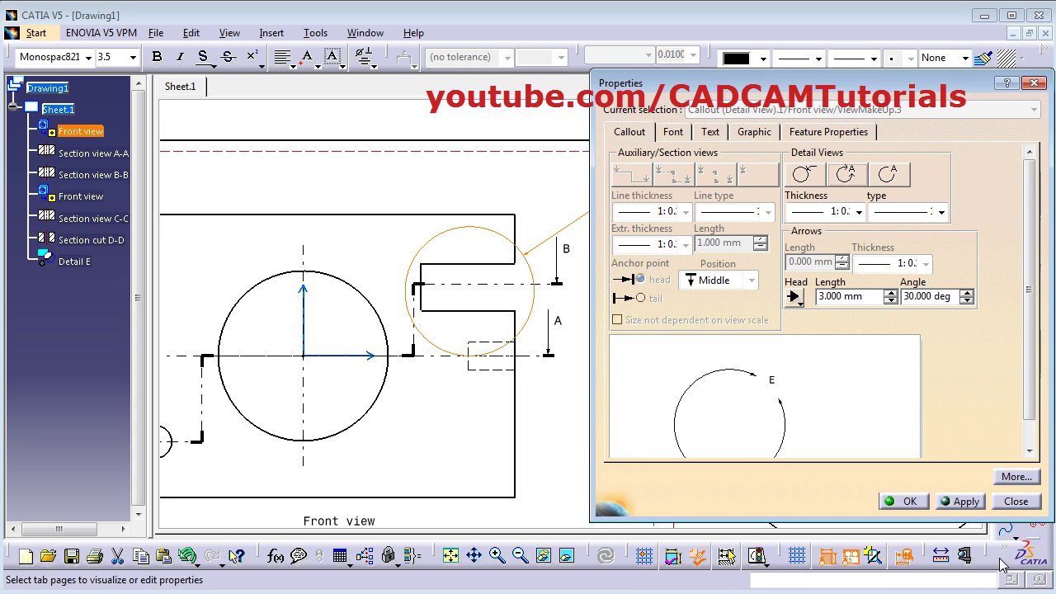
pyautogui.click(961, 502)
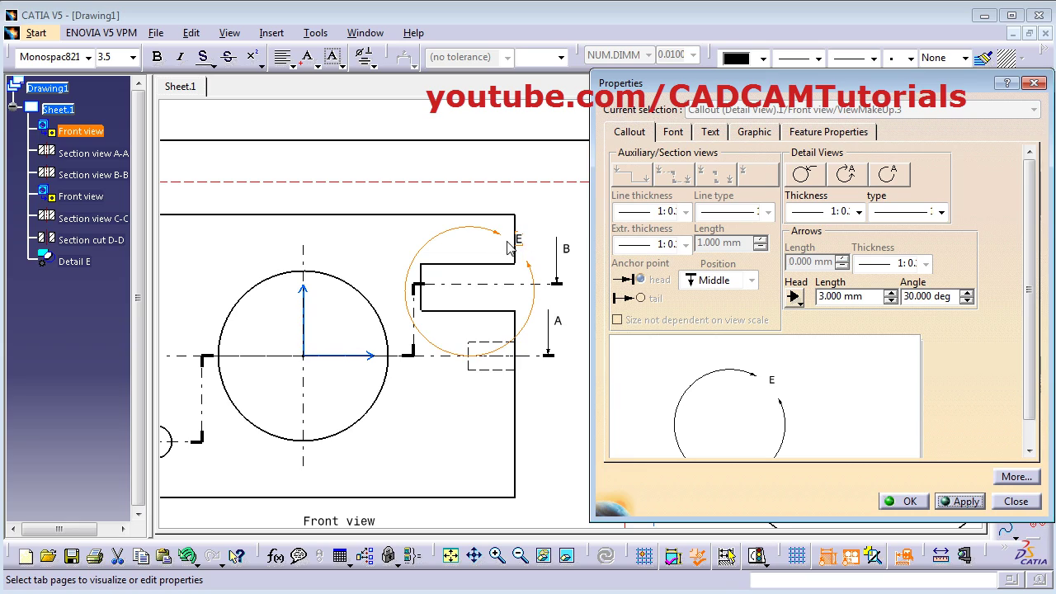
# Step: Switch detail callout E to the broken-circle style without arrowheads and accept the properties
pyautogui.click(896, 176)
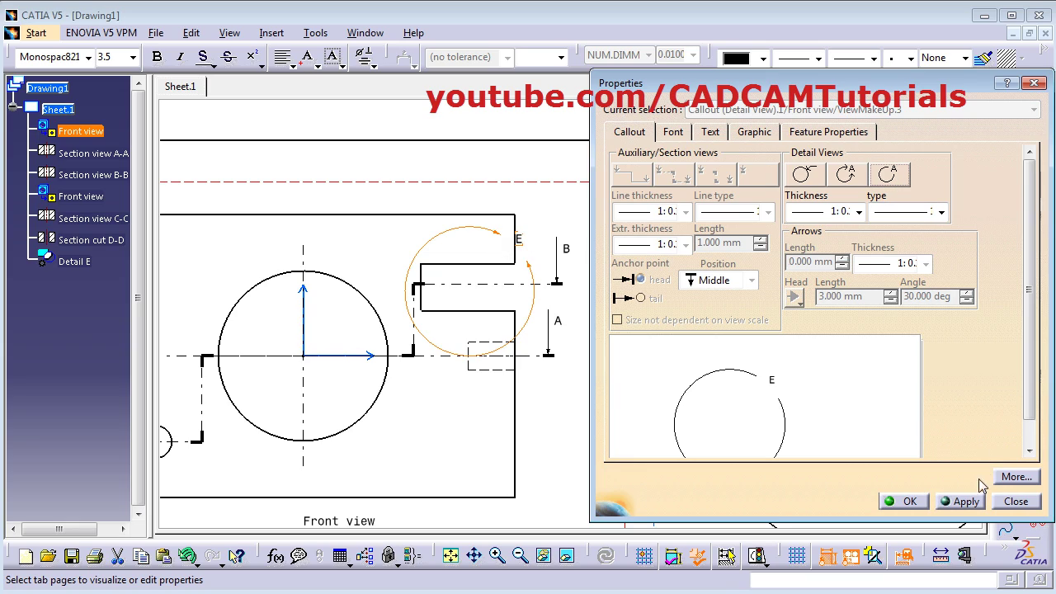
pyautogui.click(962, 502)
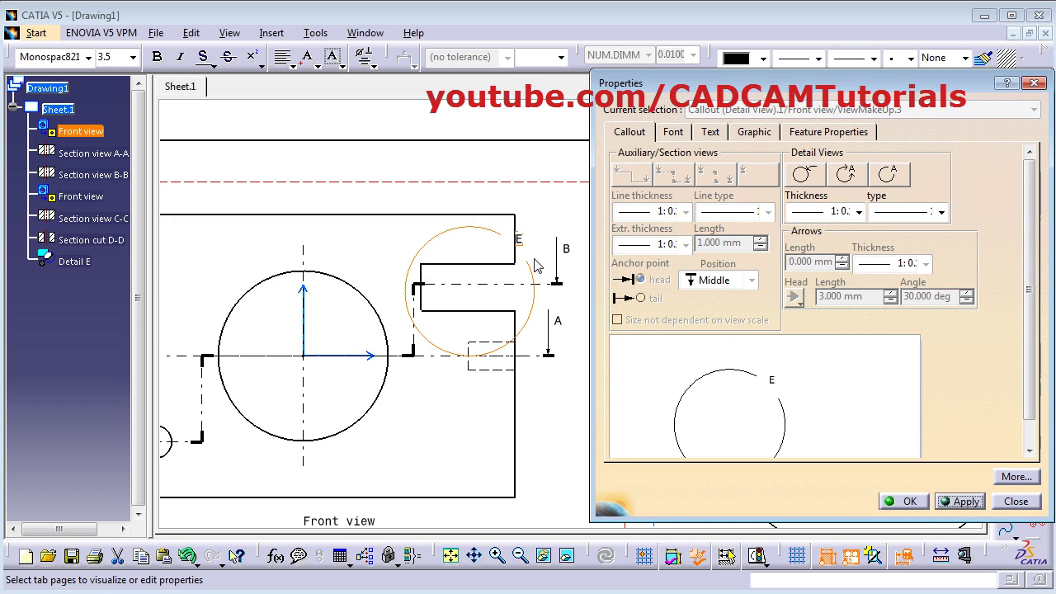
pyautogui.click(909, 503)
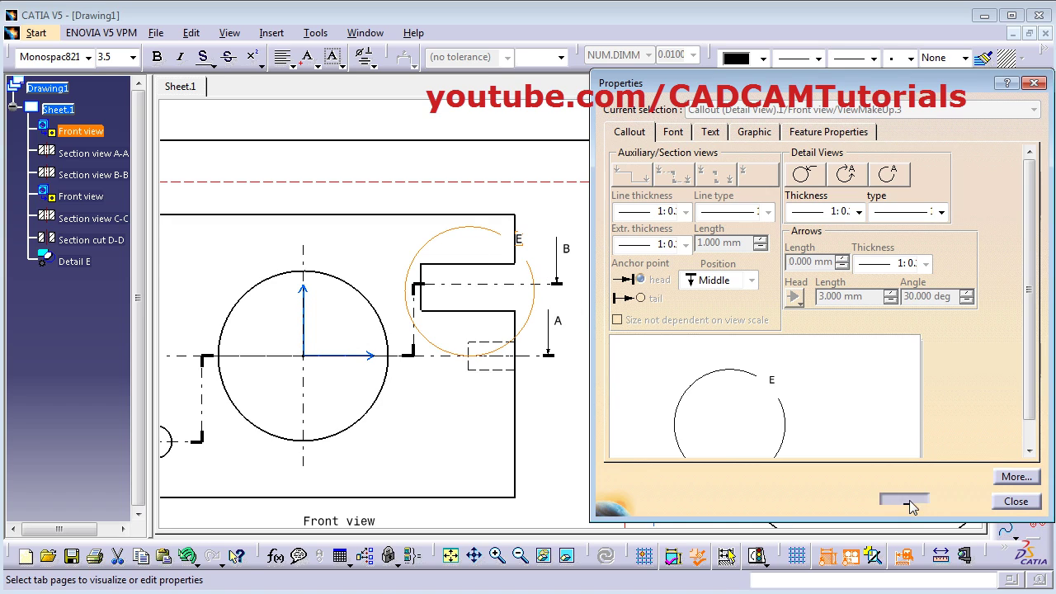
pyautogui.scroll(-5, 627, 393)
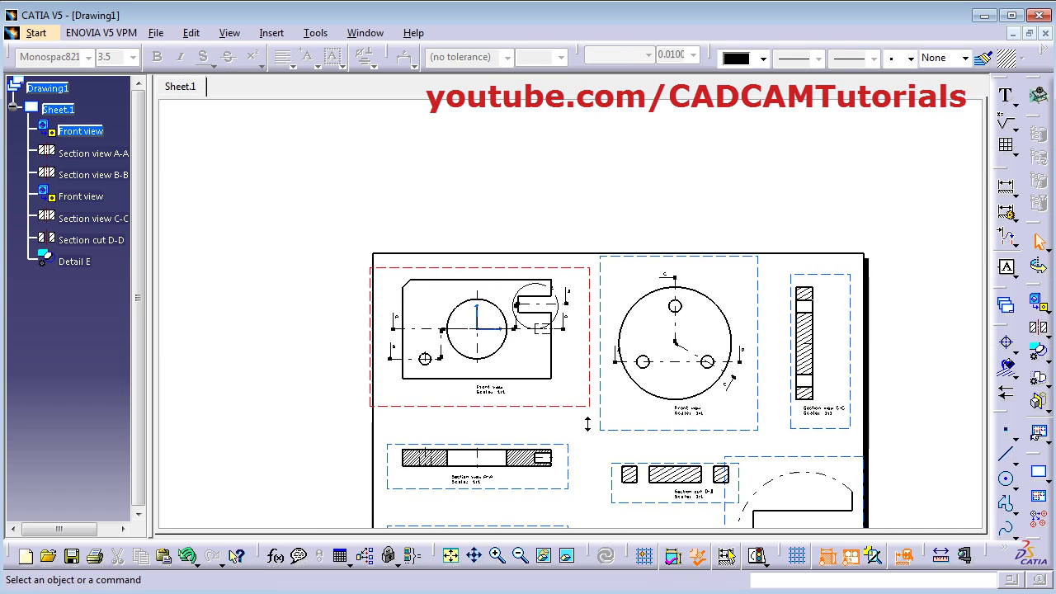
pyautogui.click(1045, 357)
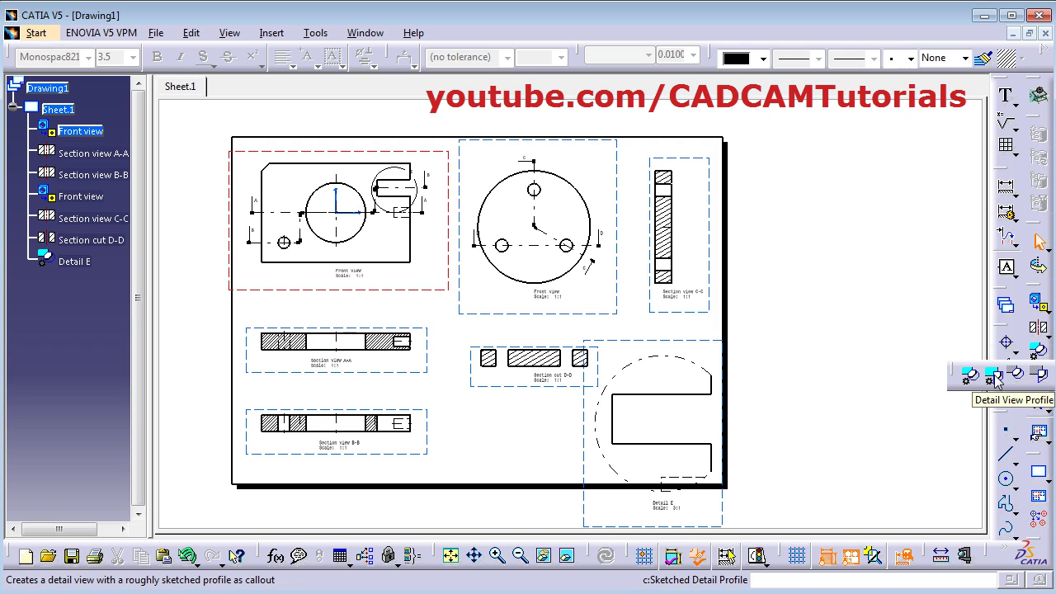
pyautogui.scroll(5, 590, 288)
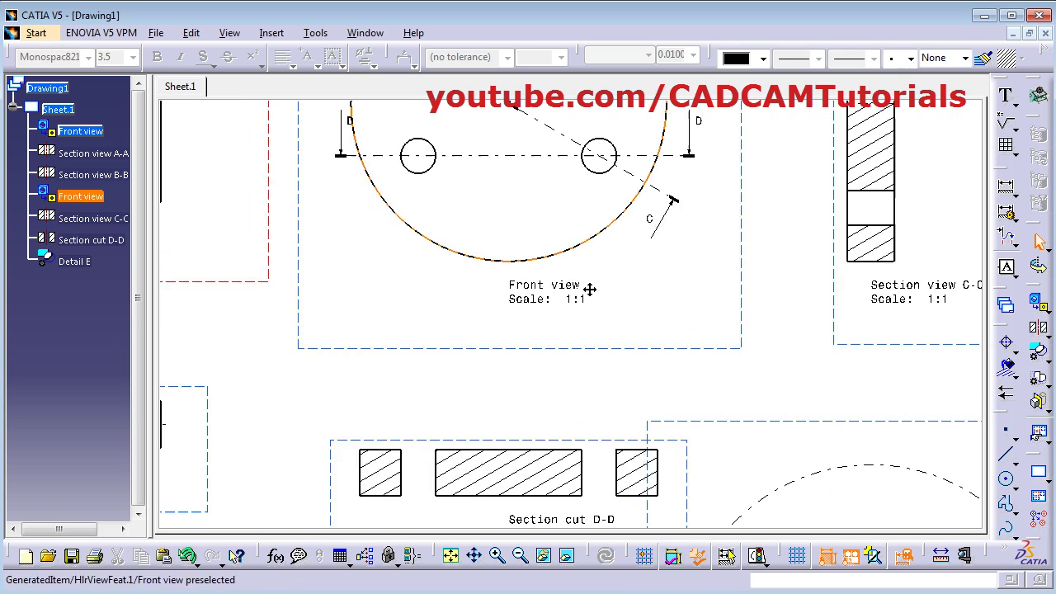
pyautogui.moveTo(590, 289); pyautogui.dragTo(511, 272, button='middle')
pyautogui.click(1005, 392)
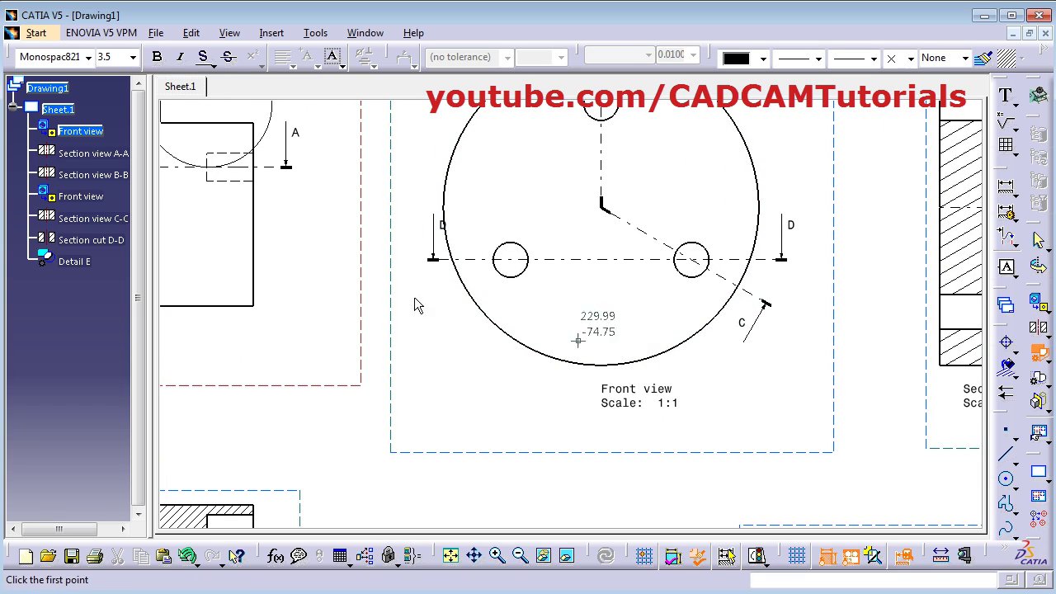
pyautogui.press('Escape')
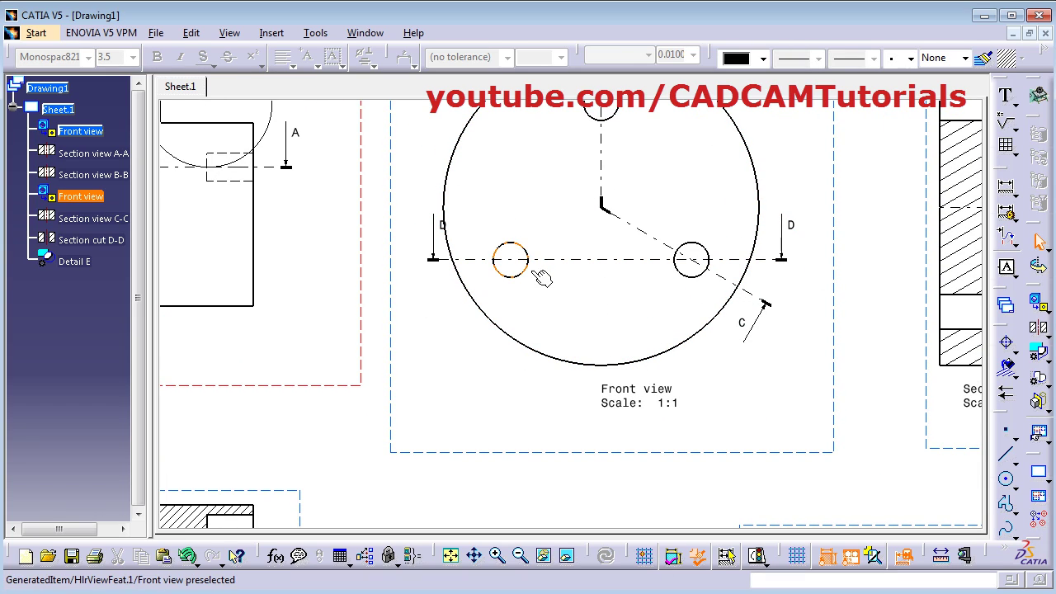
# Step: Make the flange's front view the active view
pyautogui.scroll(-2, 542, 281)
pyautogui.moveTo(656, 318); pyautogui.dragTo(636, 326, button='middle')
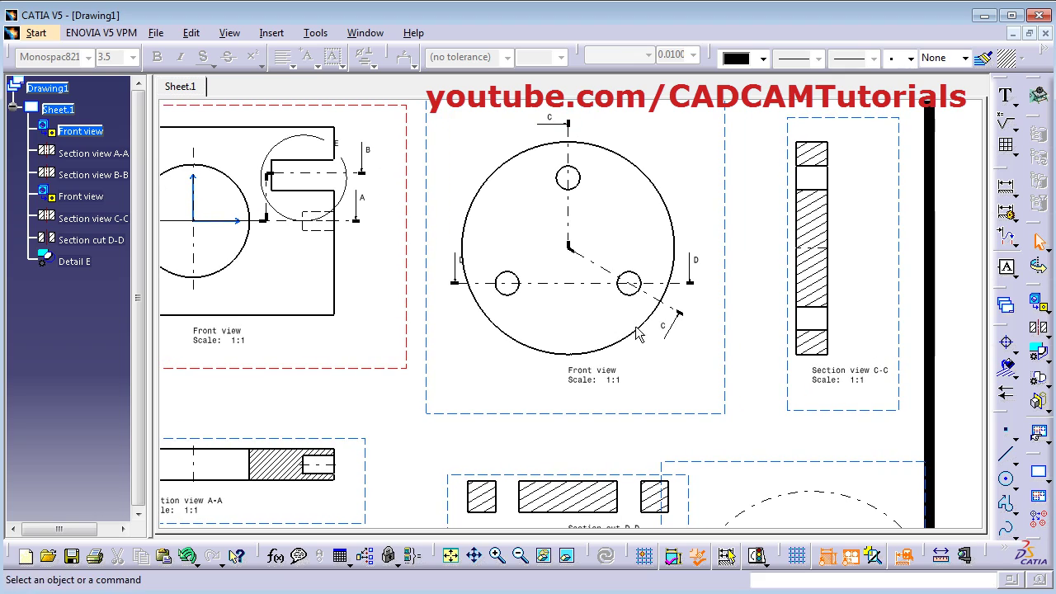
pyautogui.rightClick(724, 305)
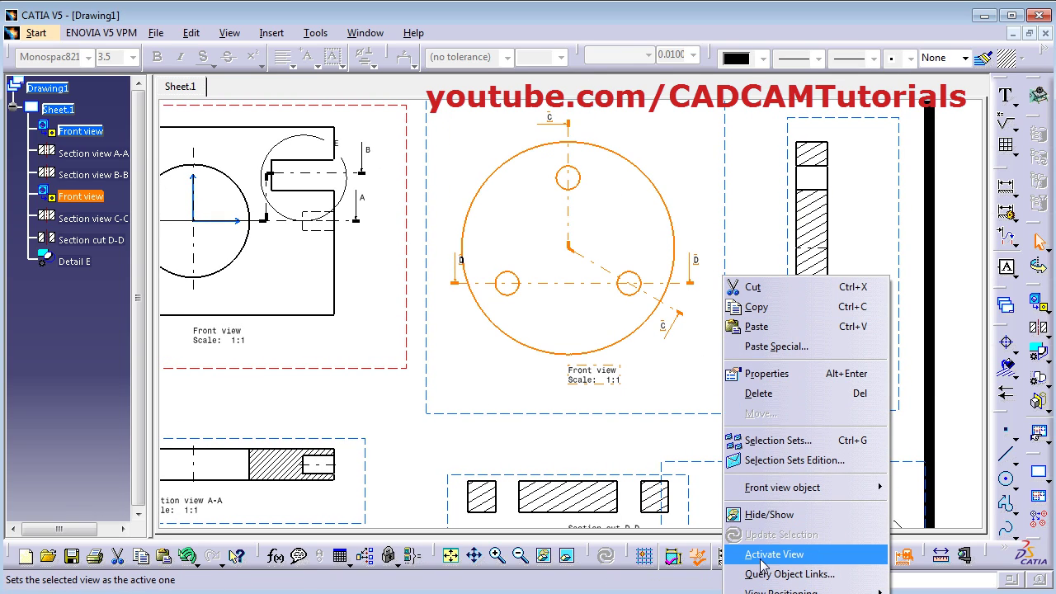
pyautogui.click(774, 554)
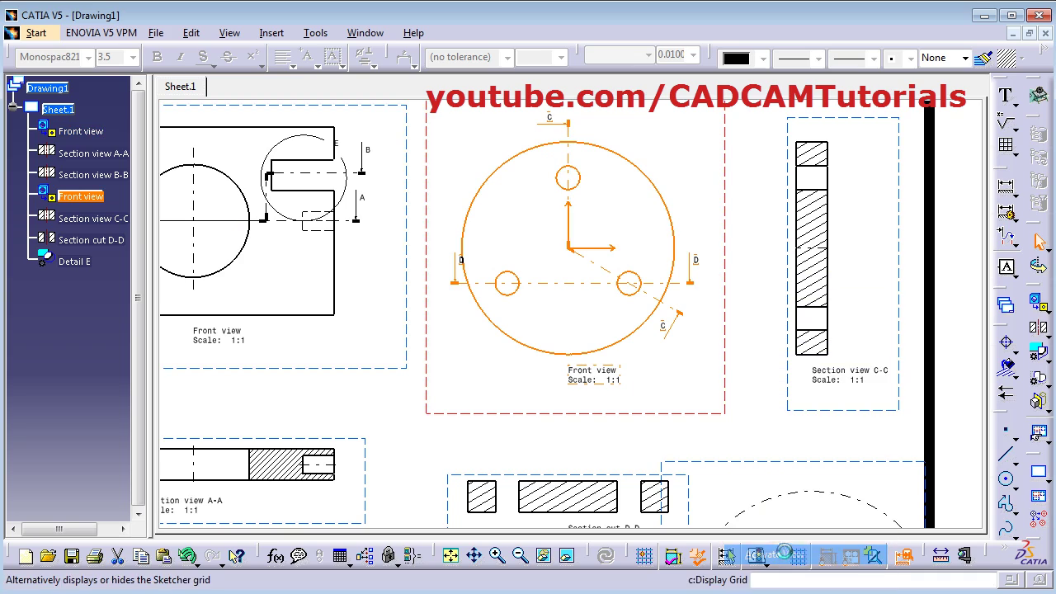
# Step: Create a 2:1 detail view of the flange's lower-left hole from a sketched five-sided profile, placed below section cut D-D
pyautogui.click(1044, 356)
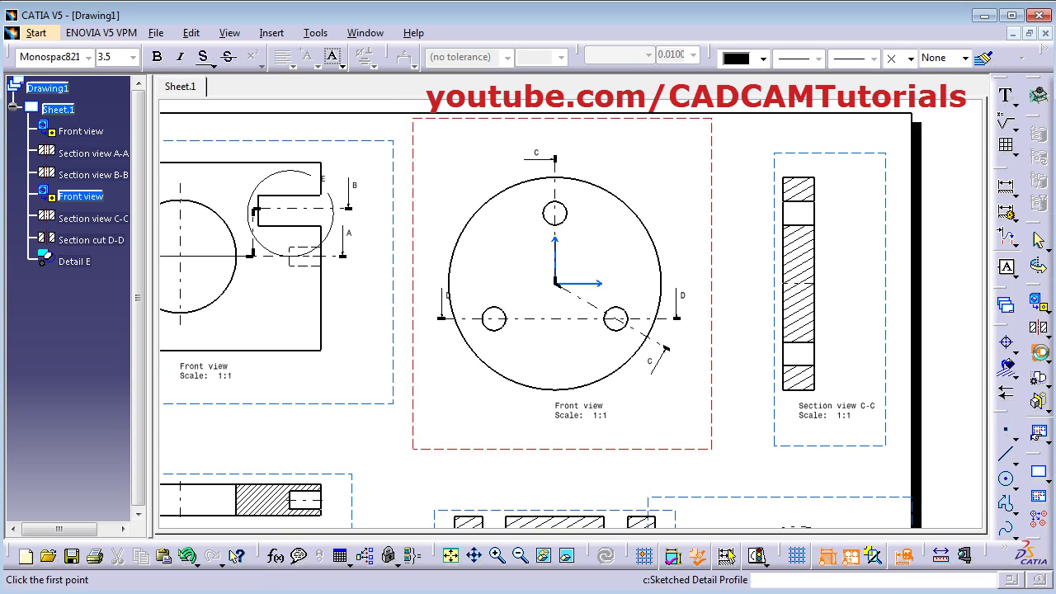
pyautogui.click(439, 276)
pyautogui.click(502, 265)
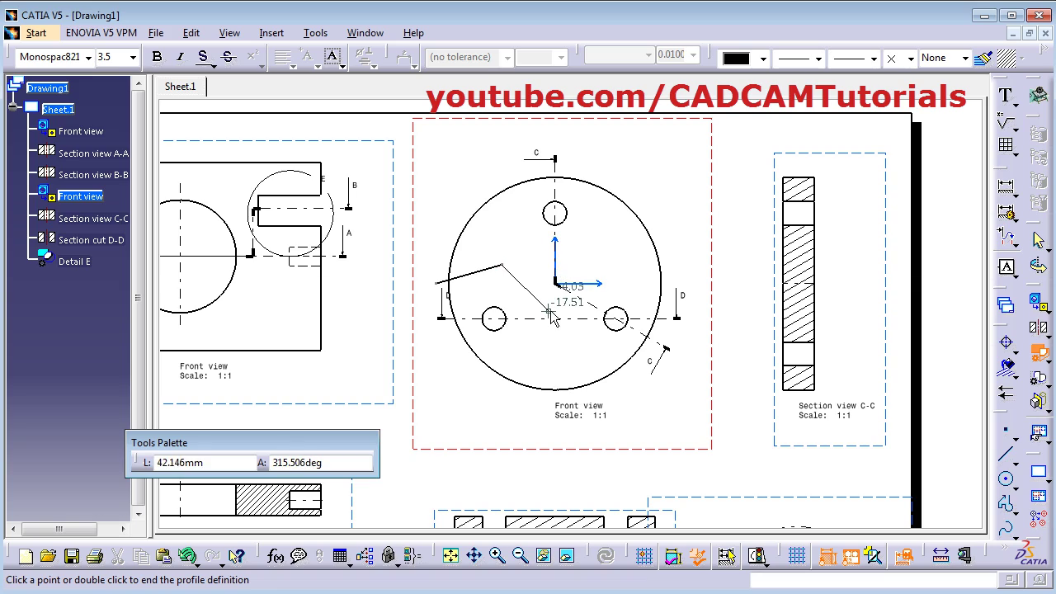
pyautogui.click(549, 311)
pyautogui.click(526, 351)
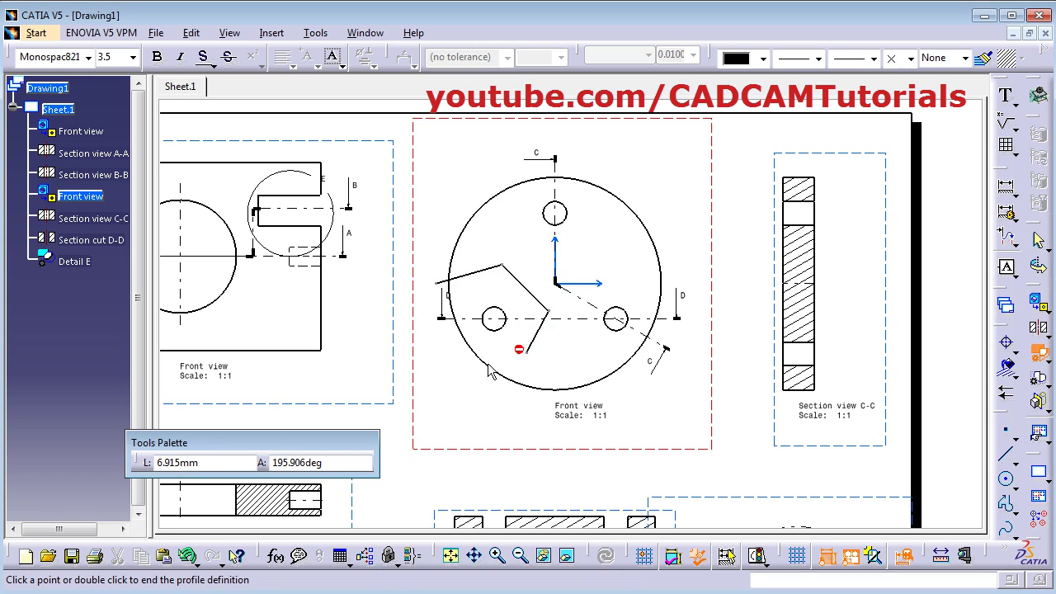
pyautogui.doubleClick(435, 348)
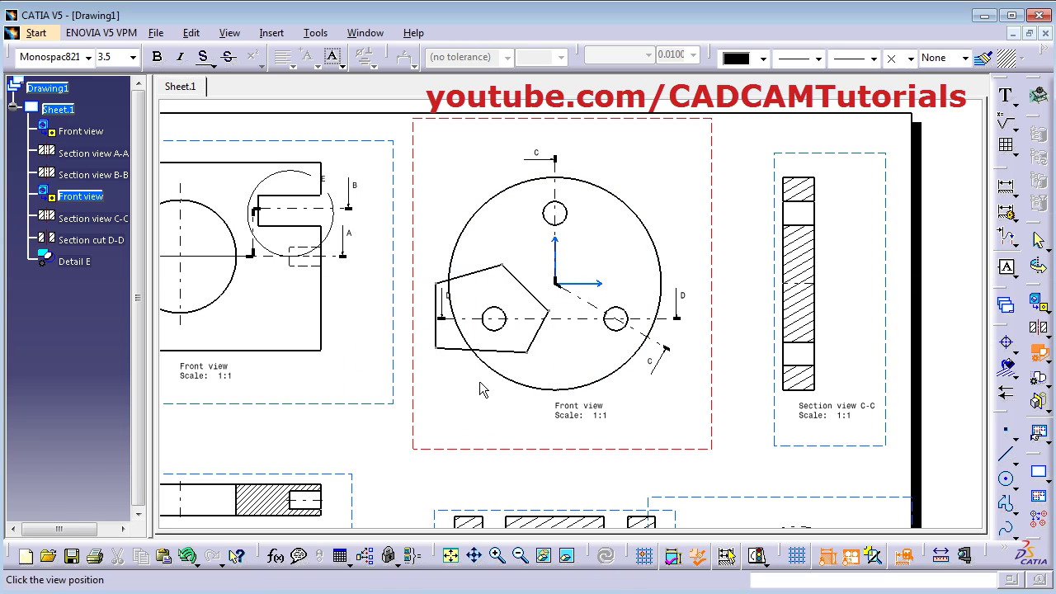
pyautogui.scroll(-5, 494, 278)
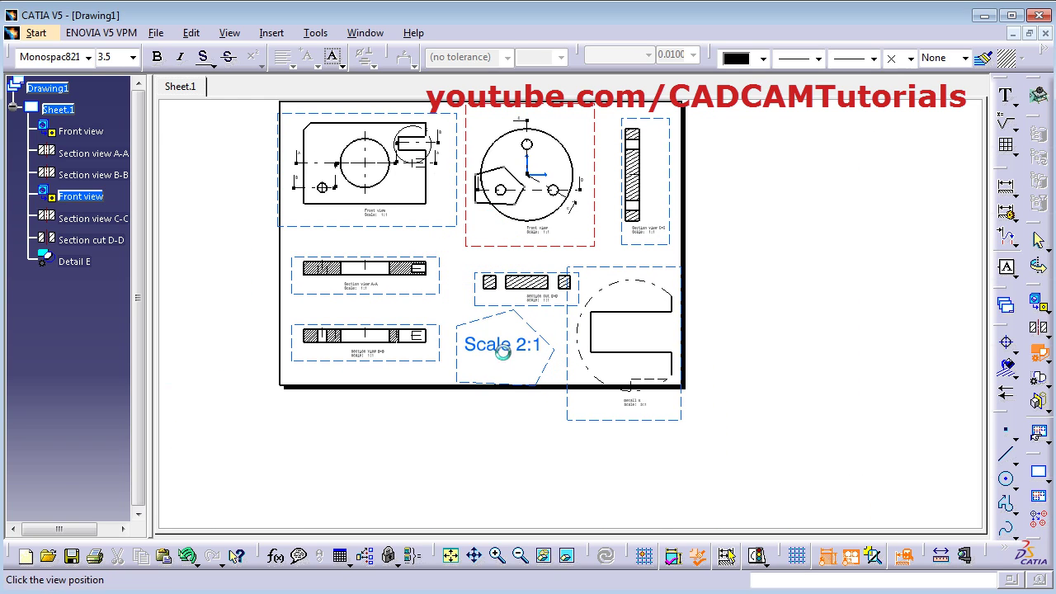
pyautogui.click(499, 353)
pyautogui.scroll(3, 639, 408)
pyautogui.scroll(-2, 648, 477)
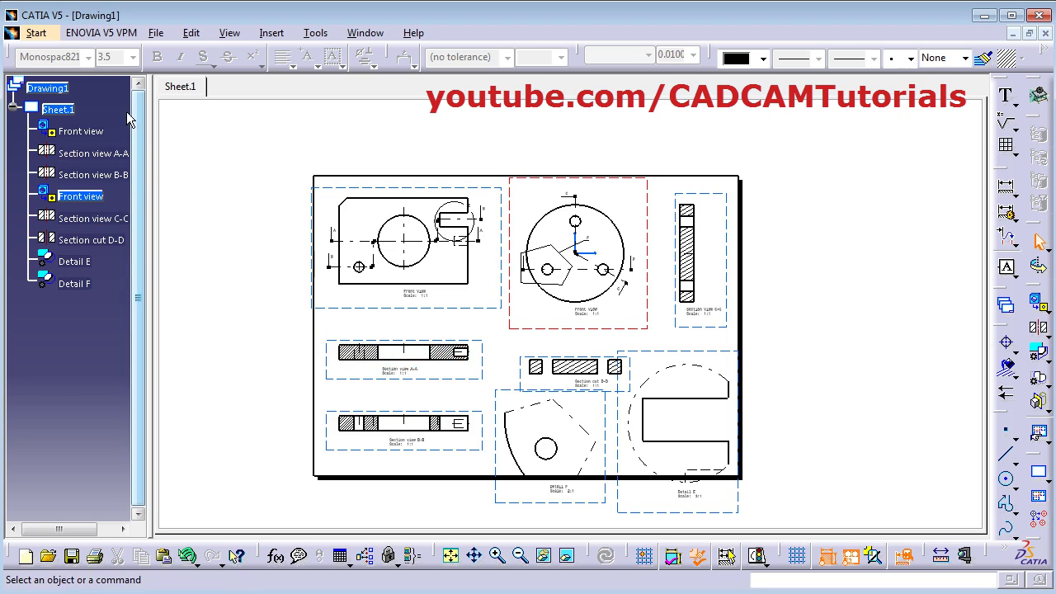
# Step: Change the format of Sheet.1 to A1 ISO and accept the sheet properties
pyautogui.rightClick(64, 115)
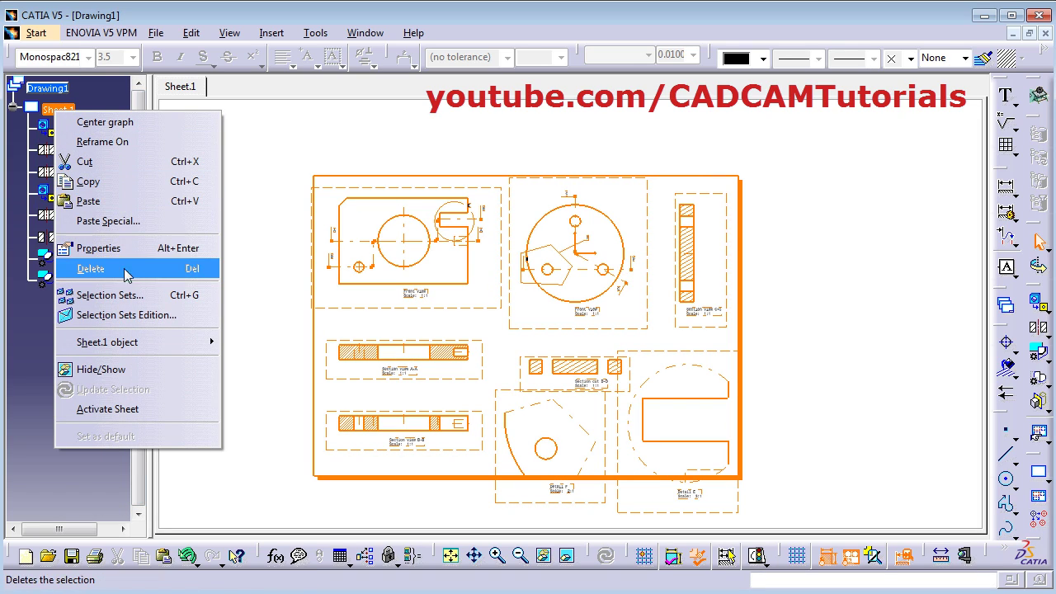
pyautogui.click(90, 245)
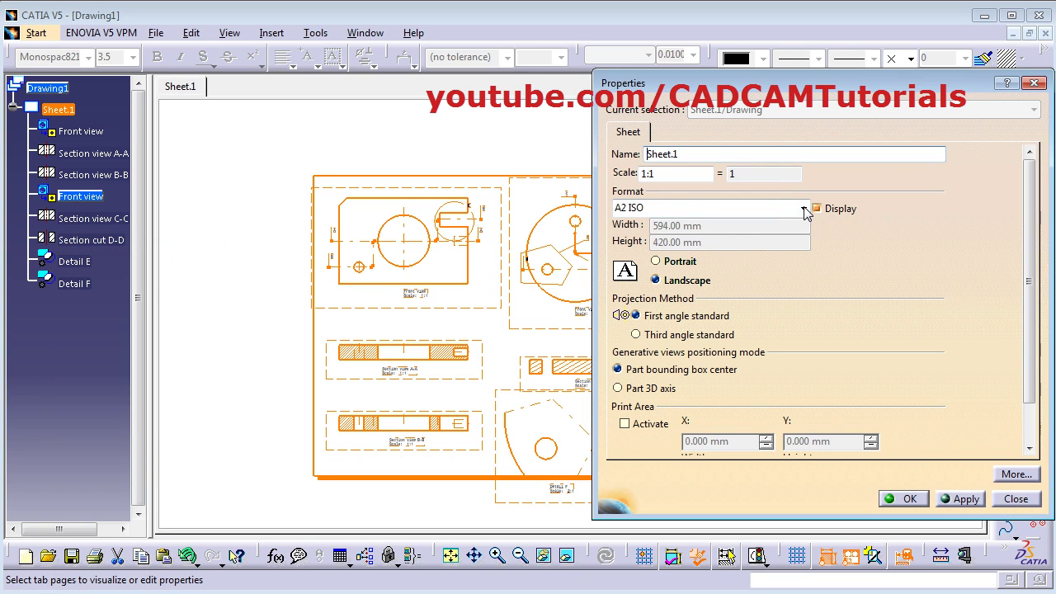
pyautogui.click(802, 208)
pyautogui.click(652, 238)
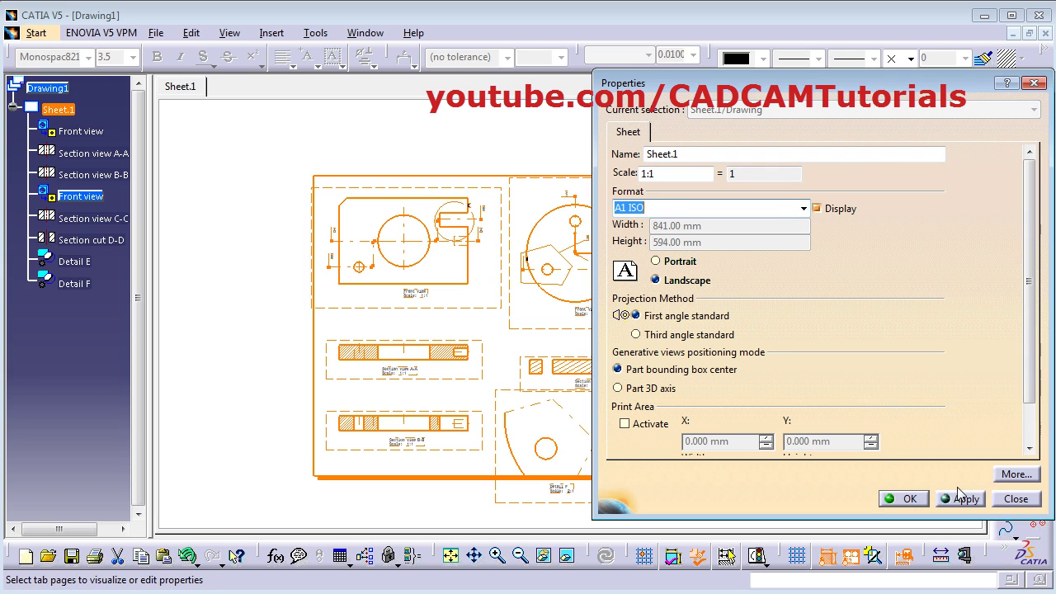
pyautogui.click(961, 501)
pyautogui.click(908, 500)
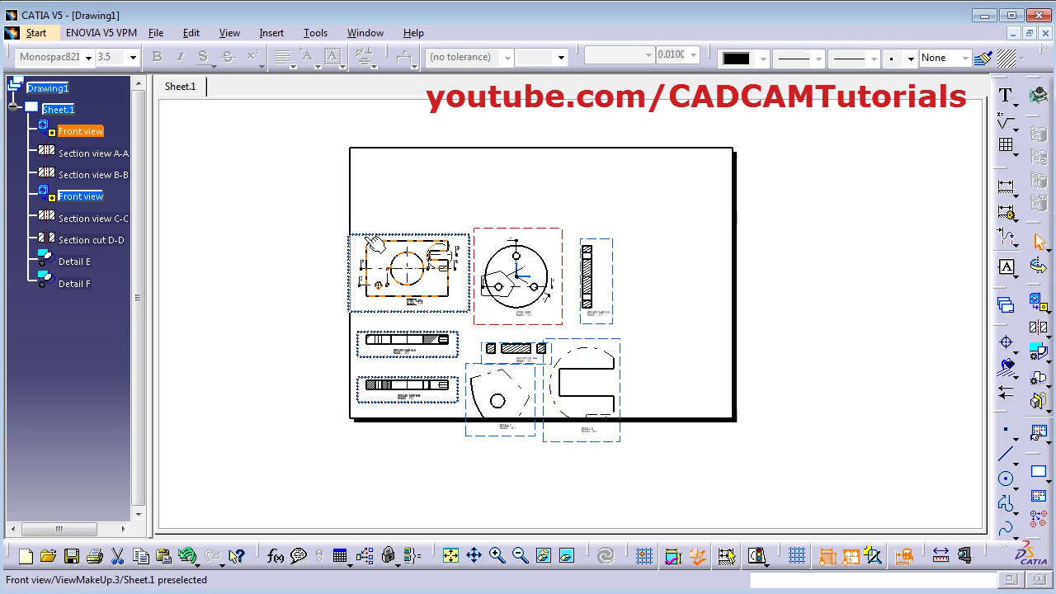
# Step: Spread the views across the sheet, moving both front views up, detail F beside section view C-C and detail E below detail F
pyautogui.moveTo(373, 234); pyautogui.dragTo(374, 161)
pyautogui.moveTo(511, 229); pyautogui.dragTo(536, 162)
pyautogui.moveTo(617, 342); pyautogui.dragTo(699, 286)
pyautogui.moveTo(518, 370); pyautogui.dragTo(700, 183)
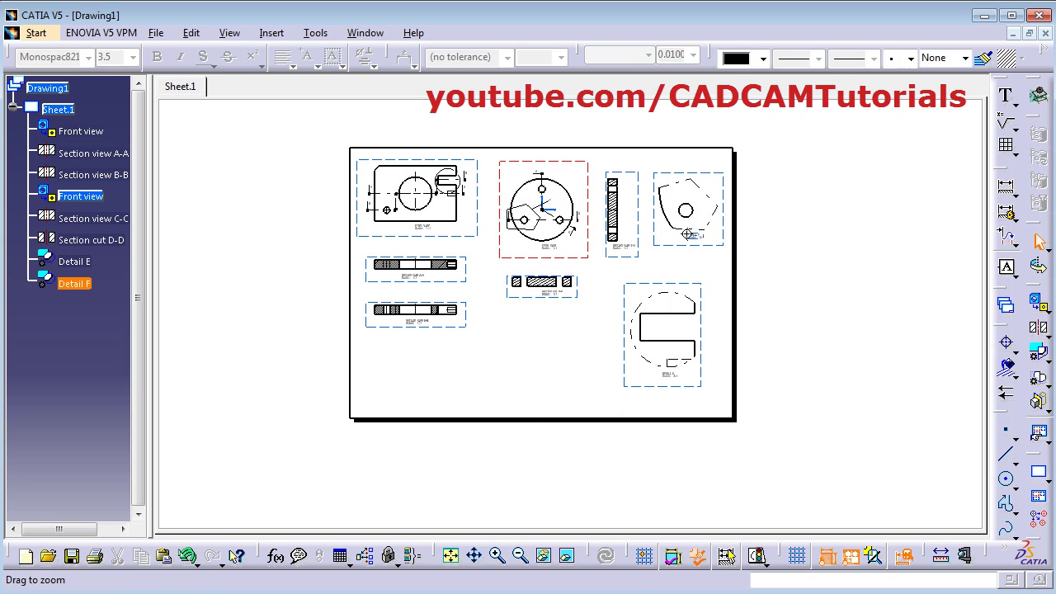
# Step: Move the letter of detail callout F to just above the profile's upper corner on the flange's front view
pyautogui.keyDown('ctrl'); pyautogui.moveTo(566, 313); pyautogui.dragTo(566, 272, button='middle'); pyautogui.keyUp('ctrl')
pyautogui.moveTo(704, 261); pyautogui.dragTo(596, 535, button='middle')
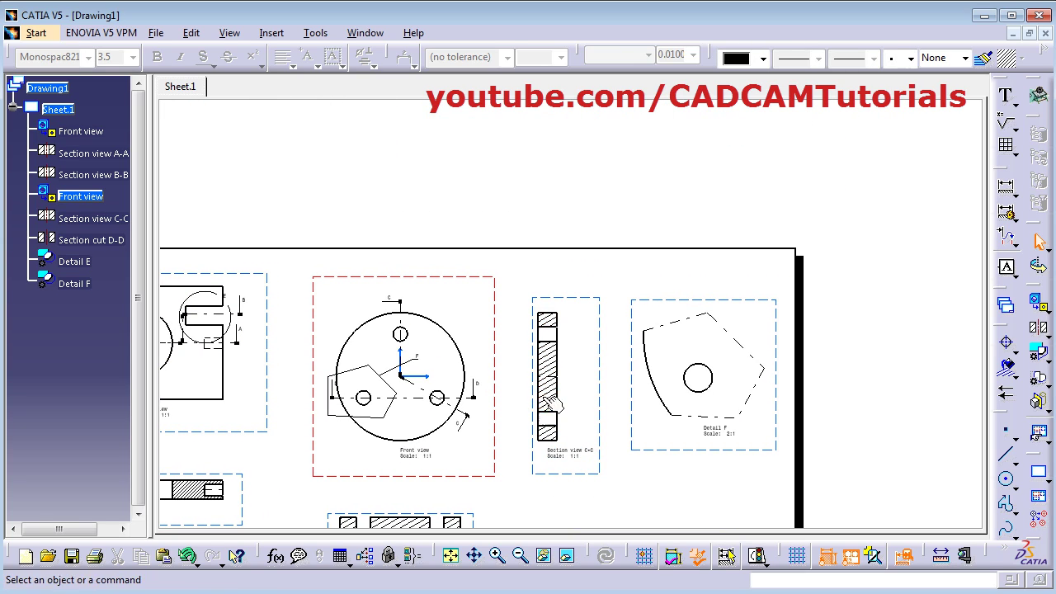
pyautogui.keyDown('ctrl'); pyautogui.moveTo(686, 387); pyautogui.dragTo(617, 287, button='middle'); pyautogui.keyUp('ctrl')
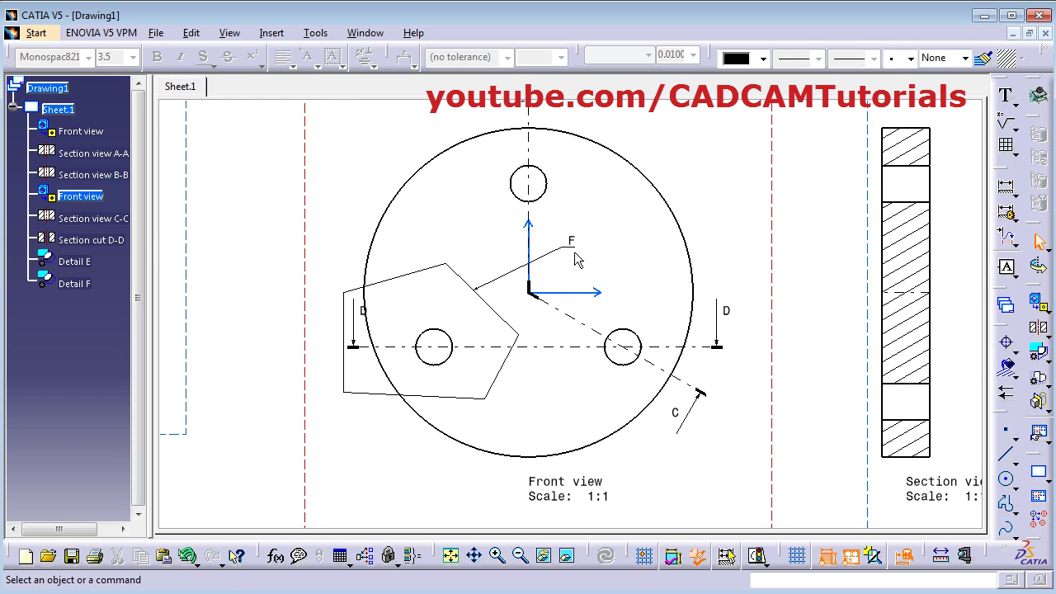
pyautogui.moveTo(573, 240); pyautogui.dragTo(437, 238)
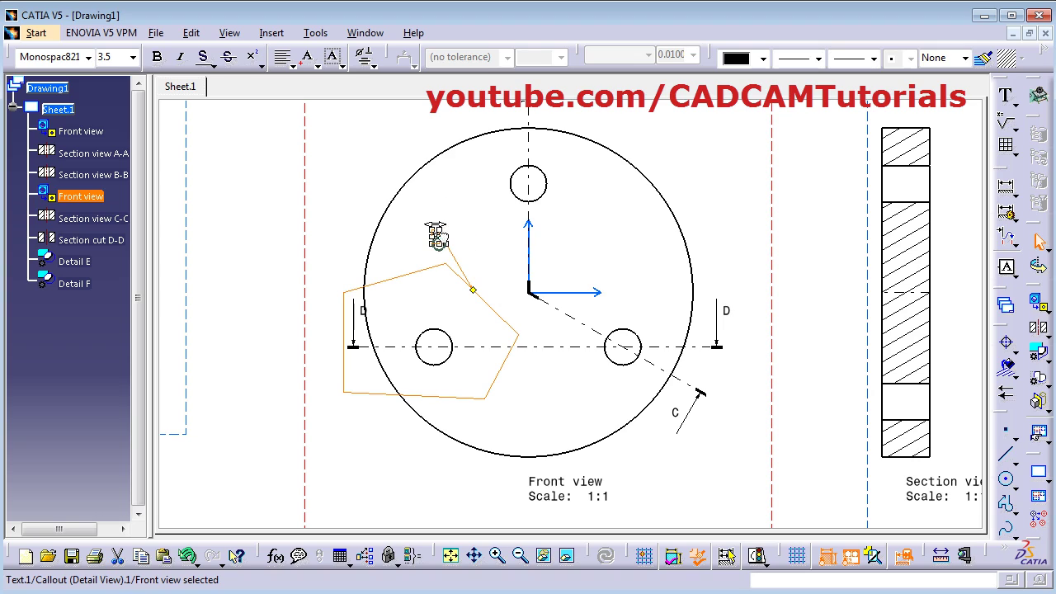
pyautogui.click(301, 262)
# Step: Set the letter of detail callout F to font size 5 and make it bold
pyautogui.moveTo(484, 306); pyautogui.dragTo(507, 304, button='middle')
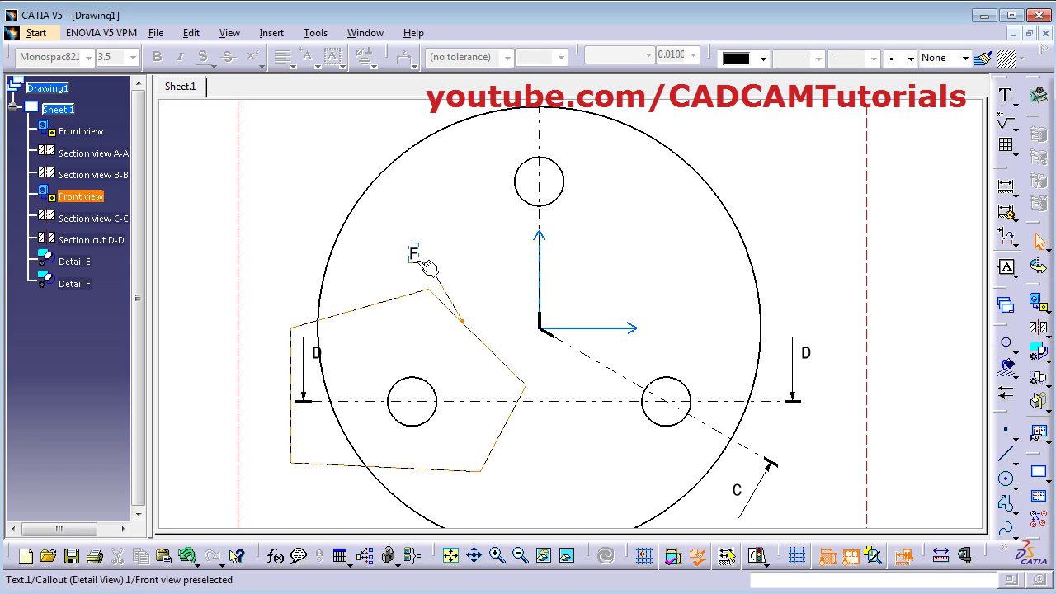
pyautogui.moveTo(416, 253); pyautogui.dragTo(498, 264, button='middle')
pyautogui.click(491, 260)
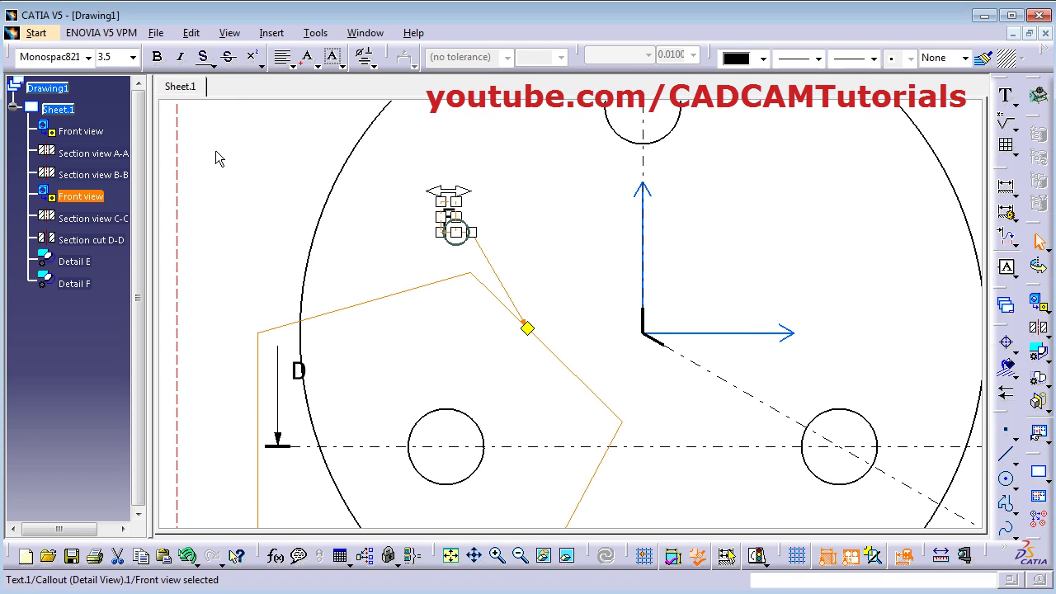
pyautogui.write('5')
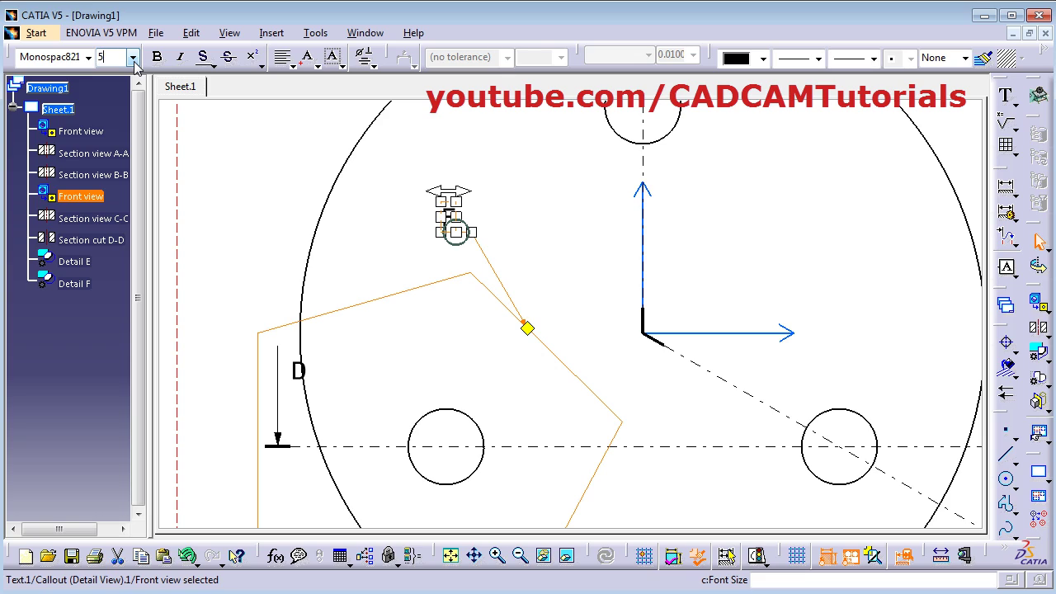
pyautogui.press('Return')
pyautogui.click(159, 57)
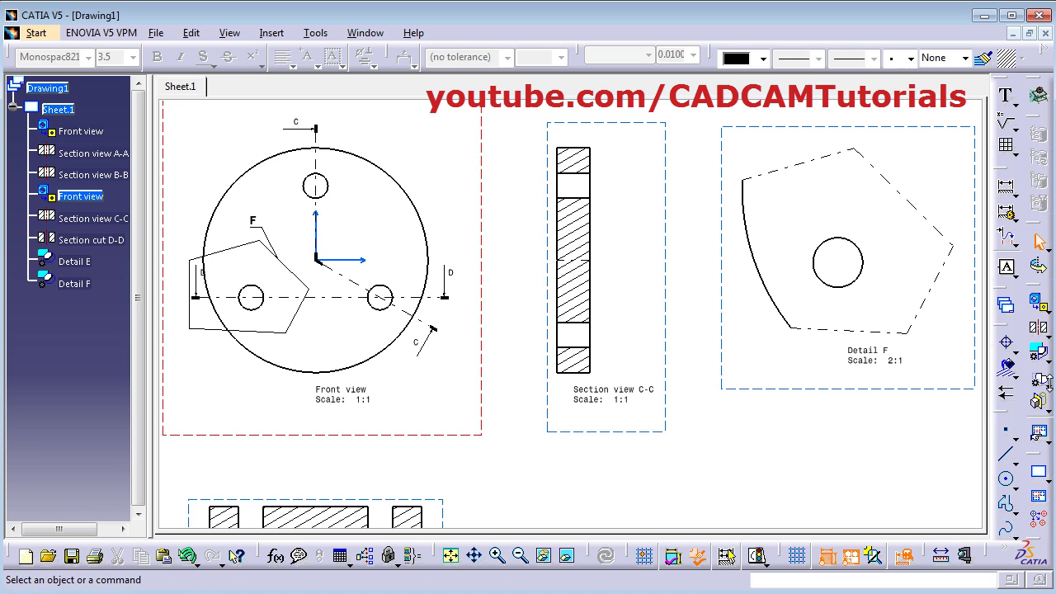
# Step: Remove section view C-C, section cut D-D and detail F along with their callouts on the flange's front view
pyautogui.click(1038, 400)
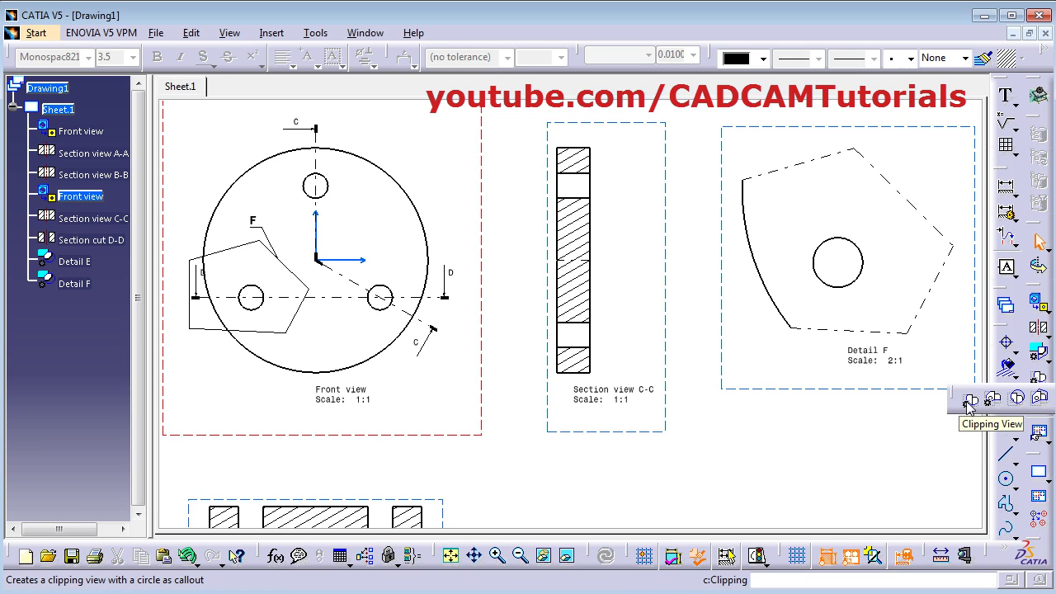
pyautogui.moveTo(970, 403); pyautogui.dragTo(575, 425, button='middle')
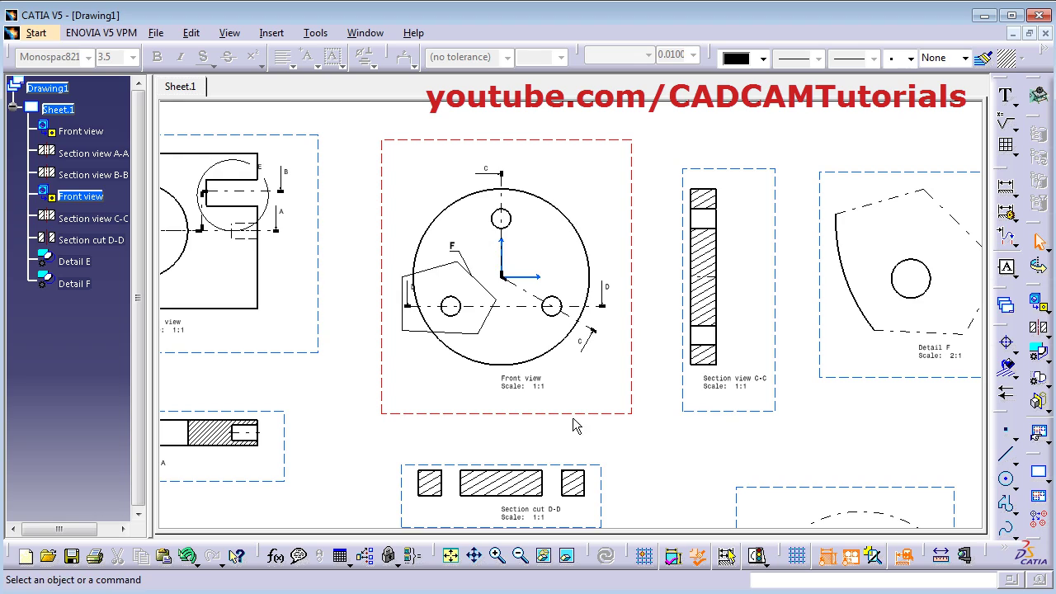
pyautogui.moveTo(593, 381); pyautogui.dragTo(579, 338, button='middle')
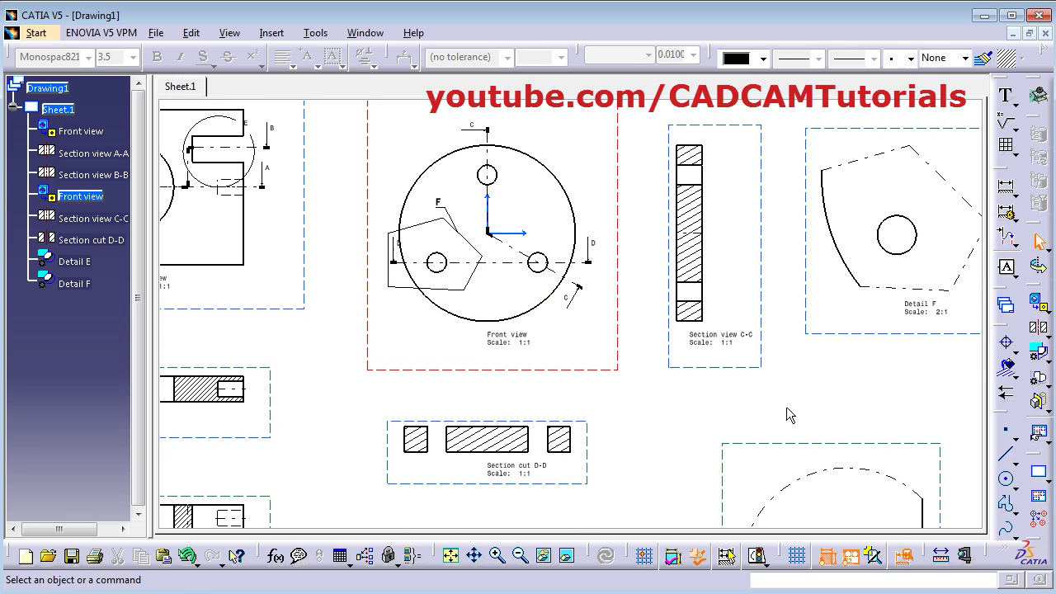
pyautogui.hotkey('ctrl', 'z')
pyautogui.hotkey('ctrl', 'z')
pyautogui.hotkey('ctrl', 'z')
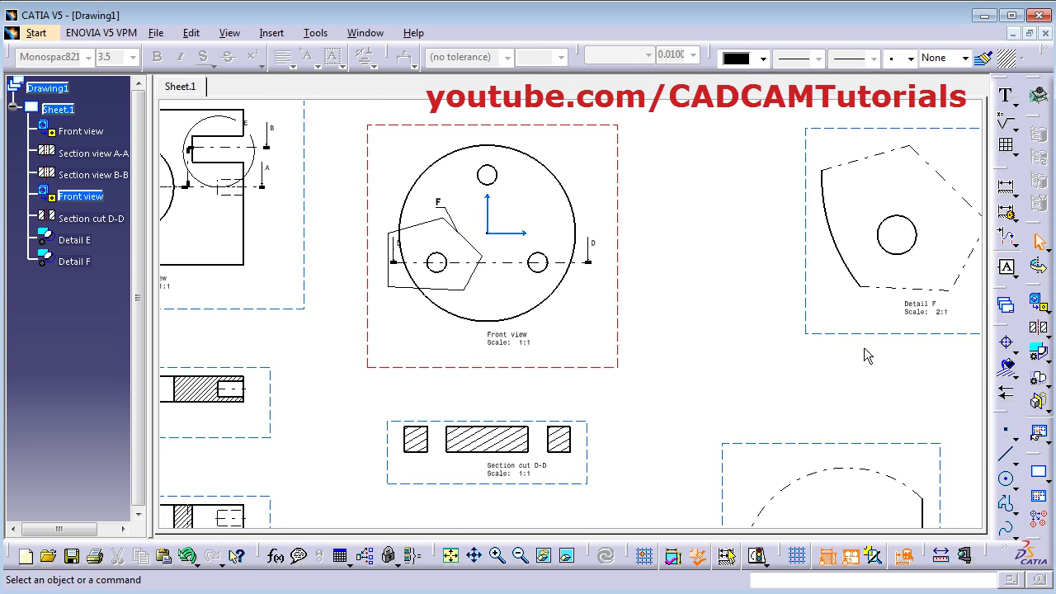
# Step: Clip the flange's front view with a circle of about 72 mm radius, centred about 40 mm below the view's origin
pyautogui.keyDown('ctrl'); pyautogui.moveTo(544, 203); pyautogui.dragTo(545, 165, button='middle'); pyautogui.keyUp('ctrl')
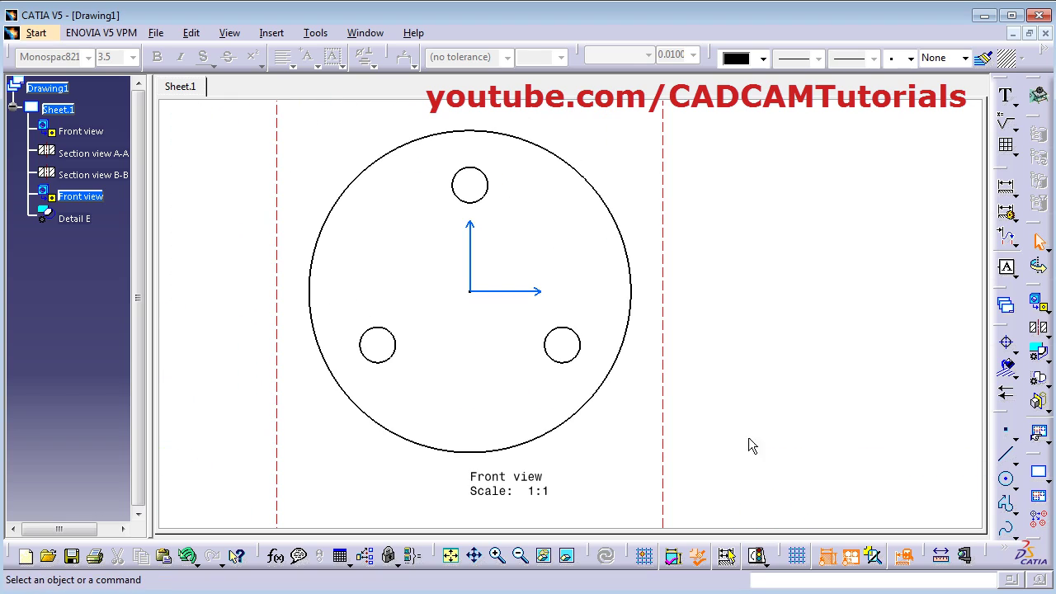
pyautogui.click(1047, 383)
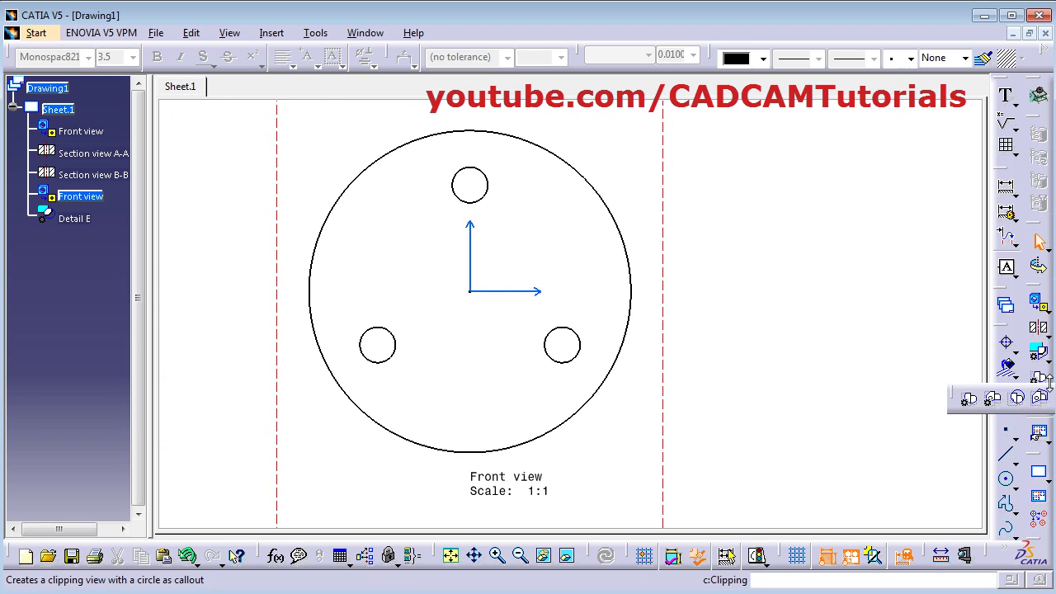
pyautogui.click(974, 401)
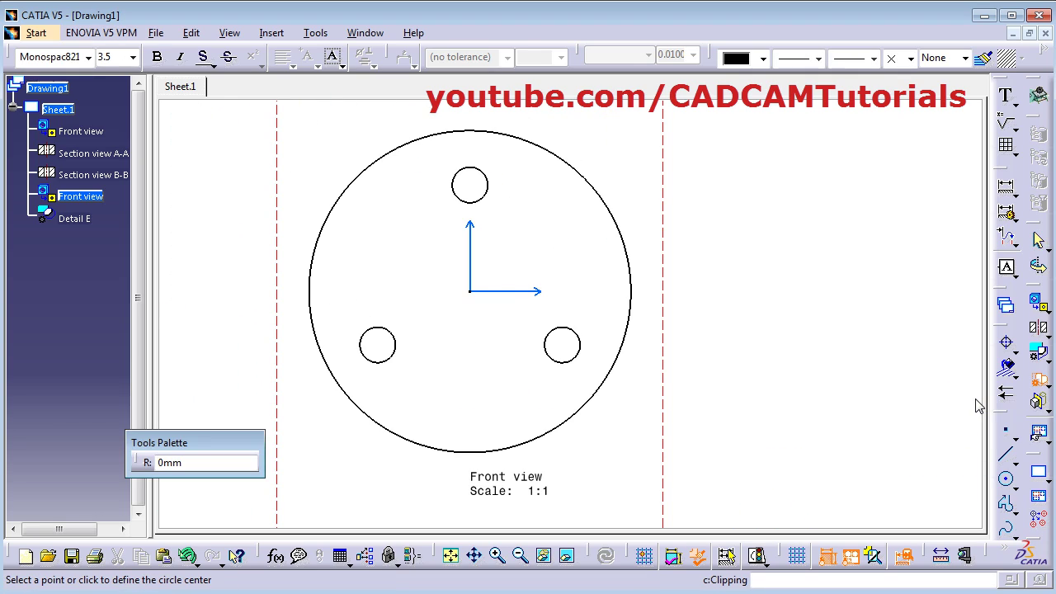
pyautogui.moveTo(828, 422); pyautogui.dragTo(856, 358, button='middle')
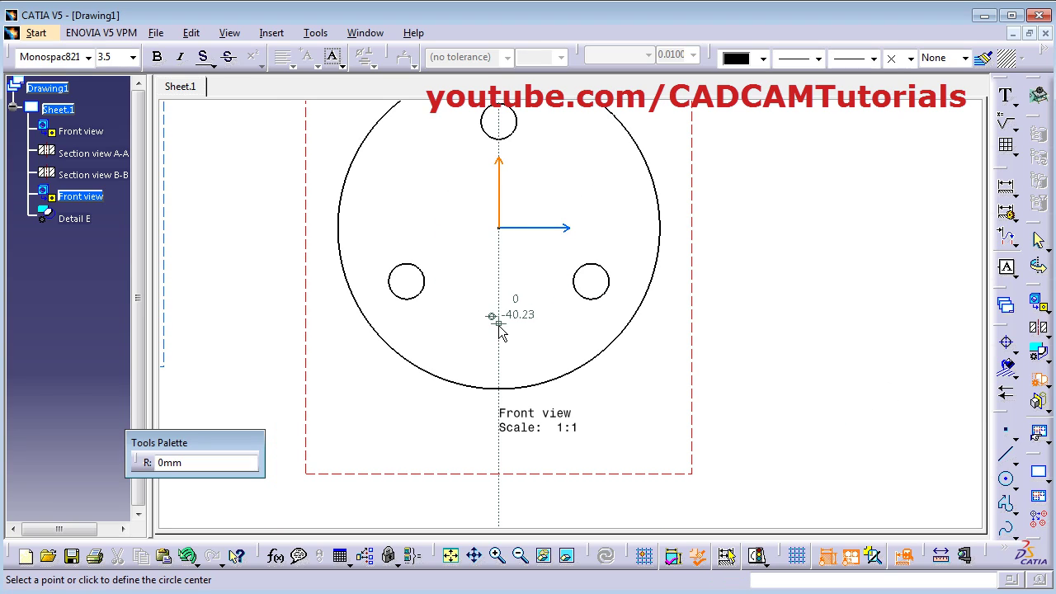
pyautogui.click(499, 325)
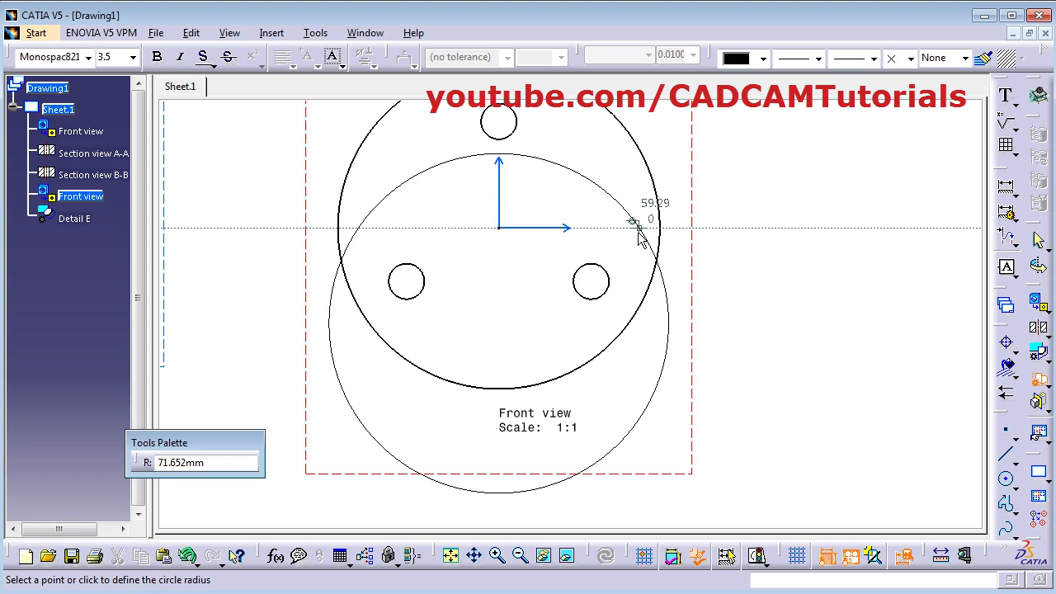
pyautogui.click(646, 232)
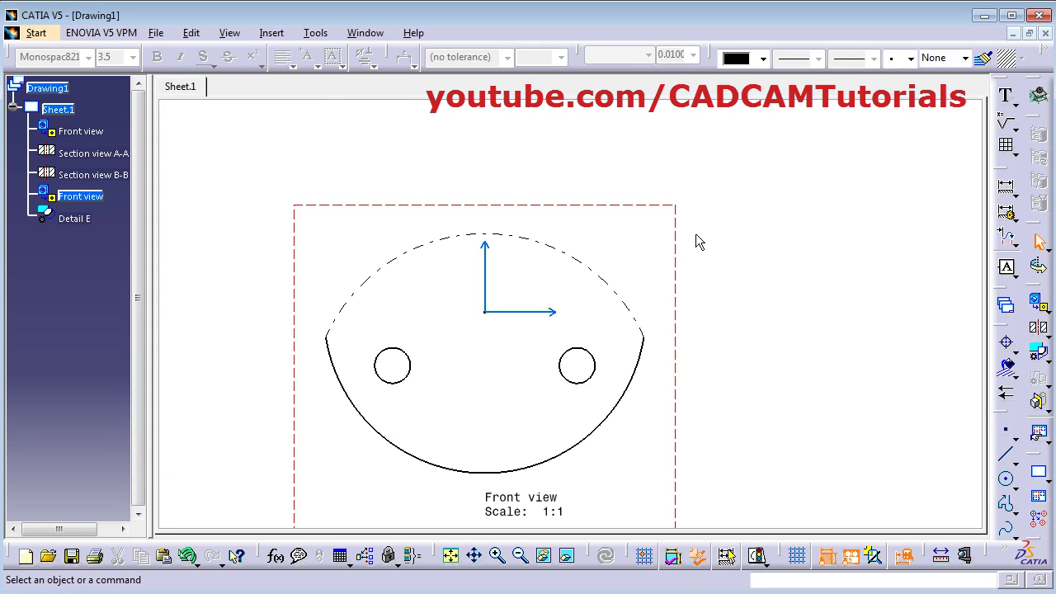
# Step: Undo the circular clipping of the flange's front view
pyautogui.keyDown('ctrl'); pyautogui.moveTo(695, 233); pyautogui.dragTo(590, 353, button='middle'); pyautogui.keyUp('ctrl')
pyautogui.hotkey('ctrl', 'z')
pyautogui.moveTo(672, 366); pyautogui.dragTo(742, 388, button='middle')
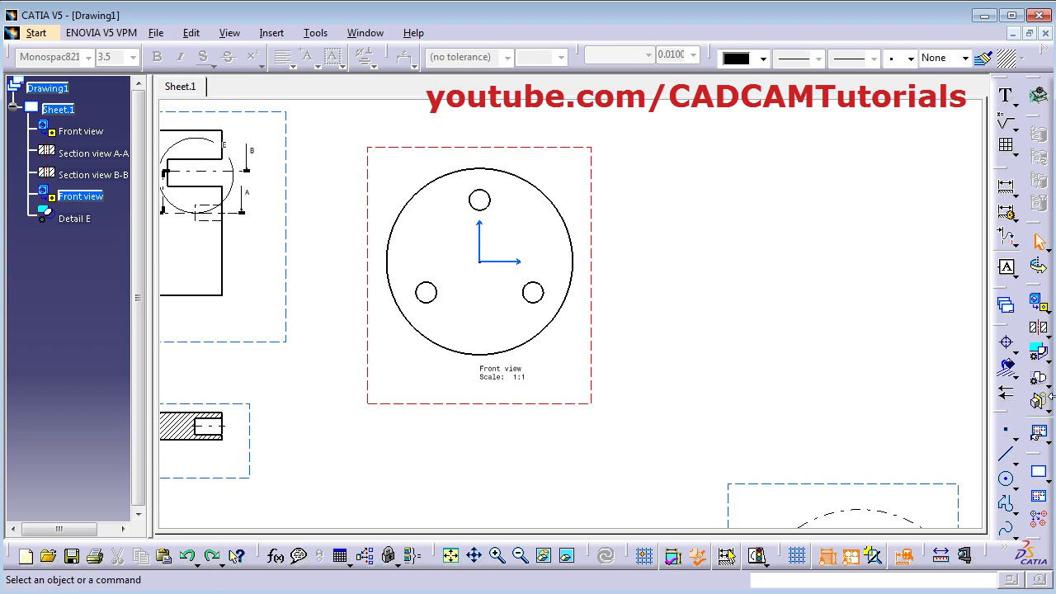
# Step: Clip the flange's front view with a closed profile that zigzags across the middle and encloses the lower half with two holes
pyautogui.click(1044, 381)
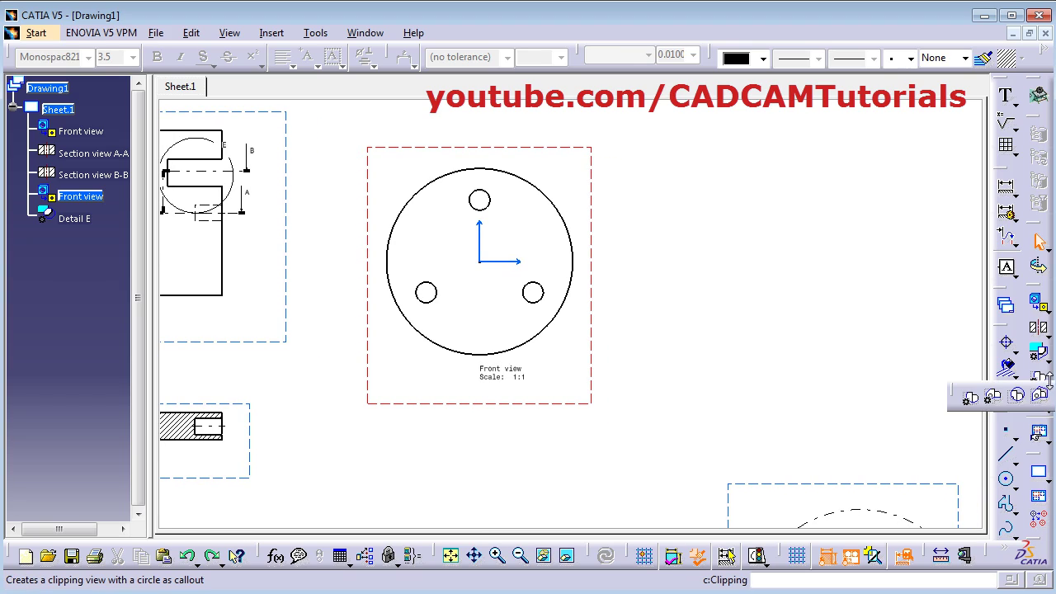
pyautogui.click(995, 399)
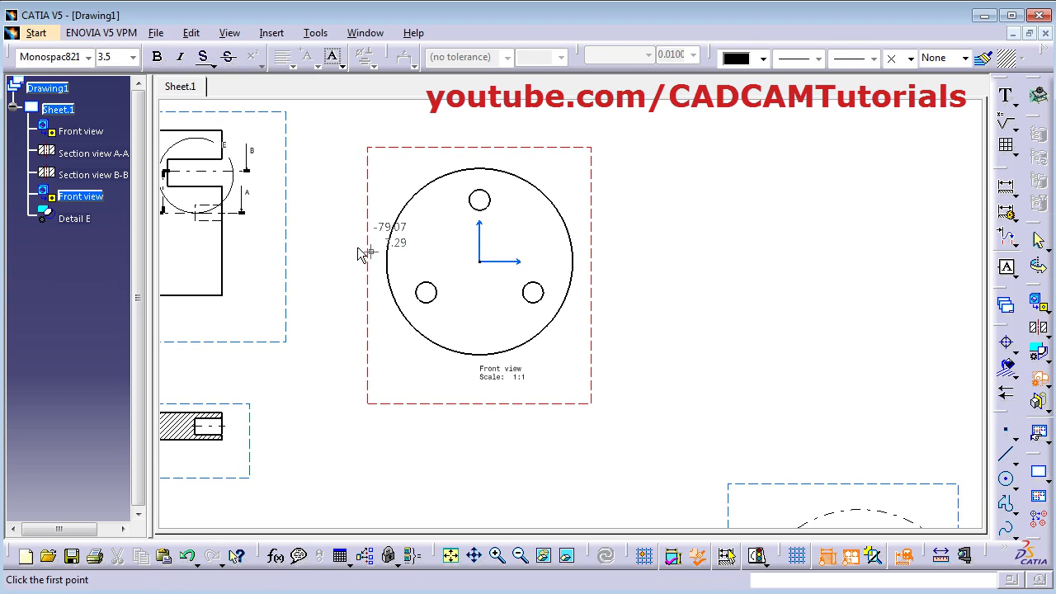
pyautogui.click(381, 233)
pyautogui.click(420, 246)
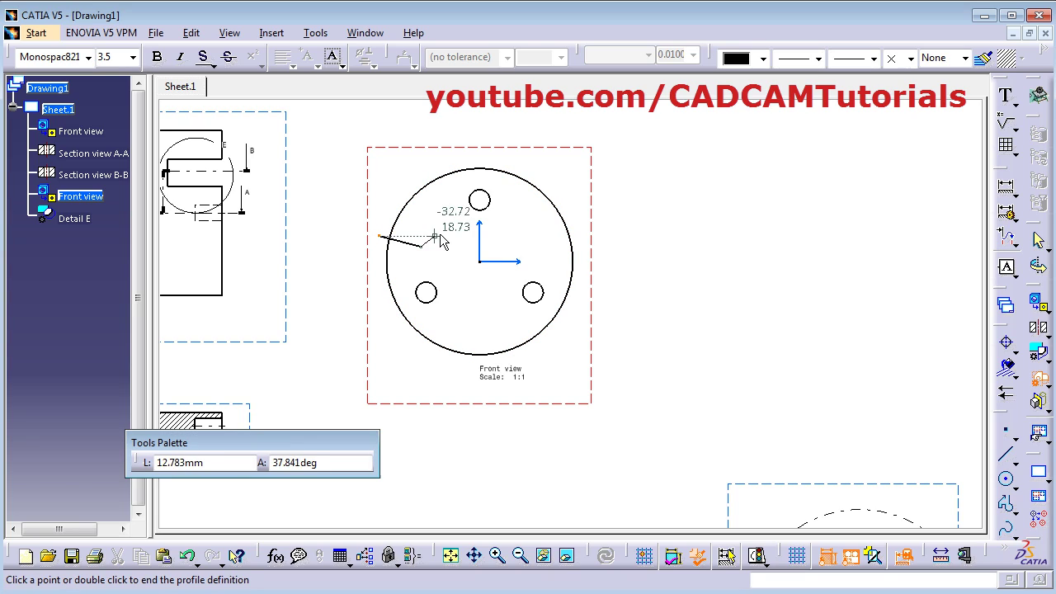
pyautogui.click(453, 237)
pyautogui.click(502, 249)
pyautogui.click(542, 227)
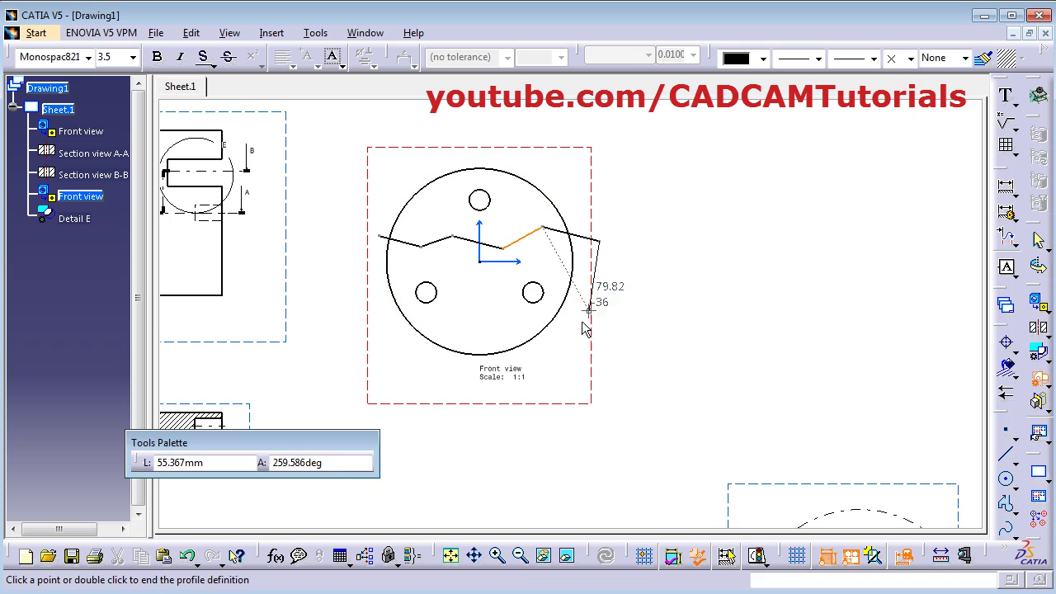
pyautogui.click(566, 353)
pyautogui.click(435, 374)
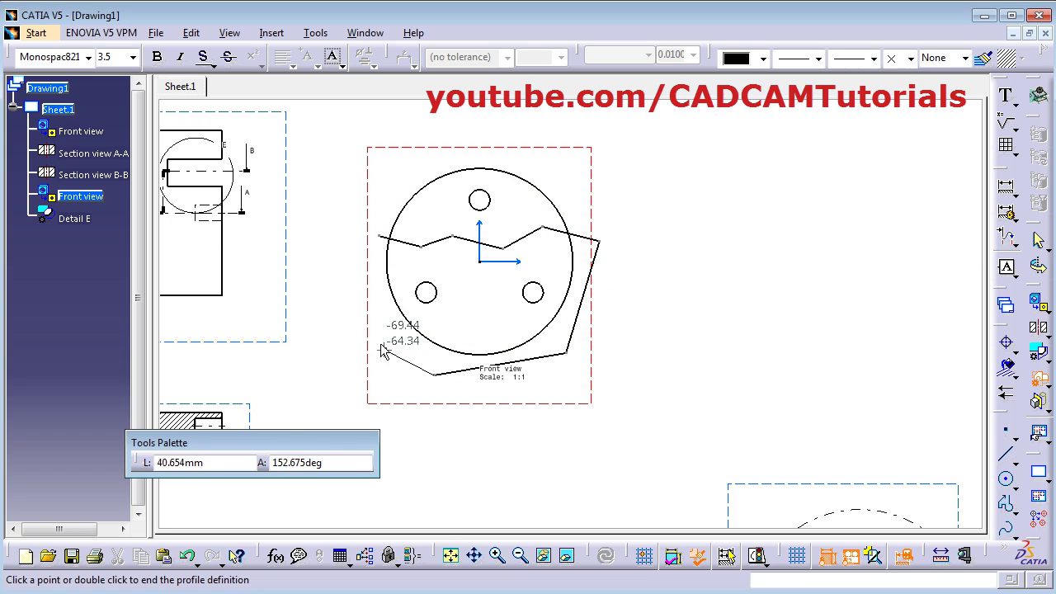
pyautogui.doubleClick(351, 311)
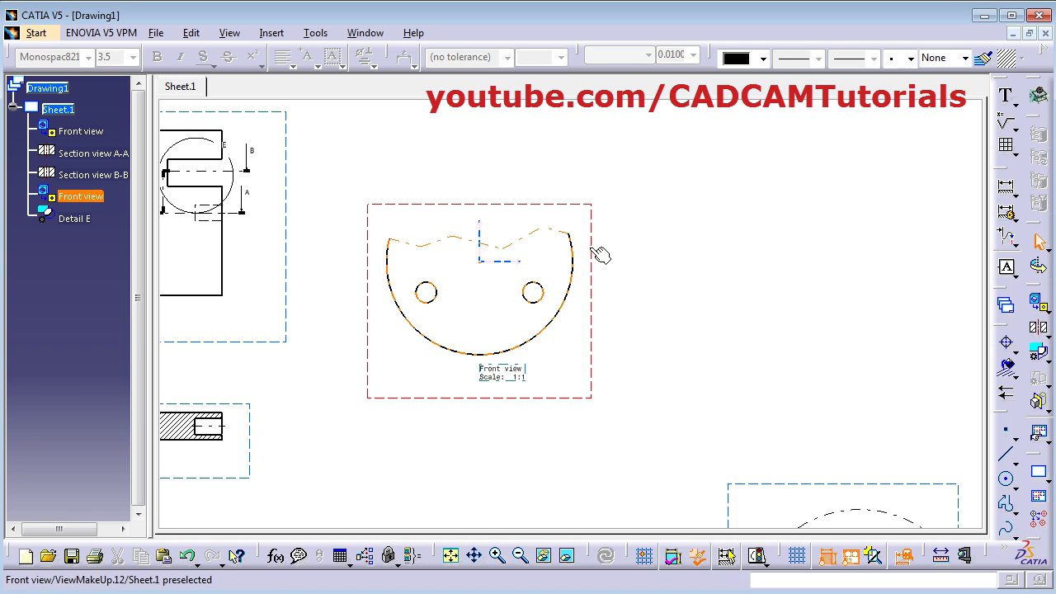
# Step: Unclip the flange's front view to restore the full circle
pyautogui.moveTo(573, 284)
pyautogui.mouseDown(button='middle')
pyautogui.moveTo(605, 365)
pyautogui.moveTo(537, 368)
pyautogui.moveTo(495, 421)
pyautogui.mouseUp(button='middle')
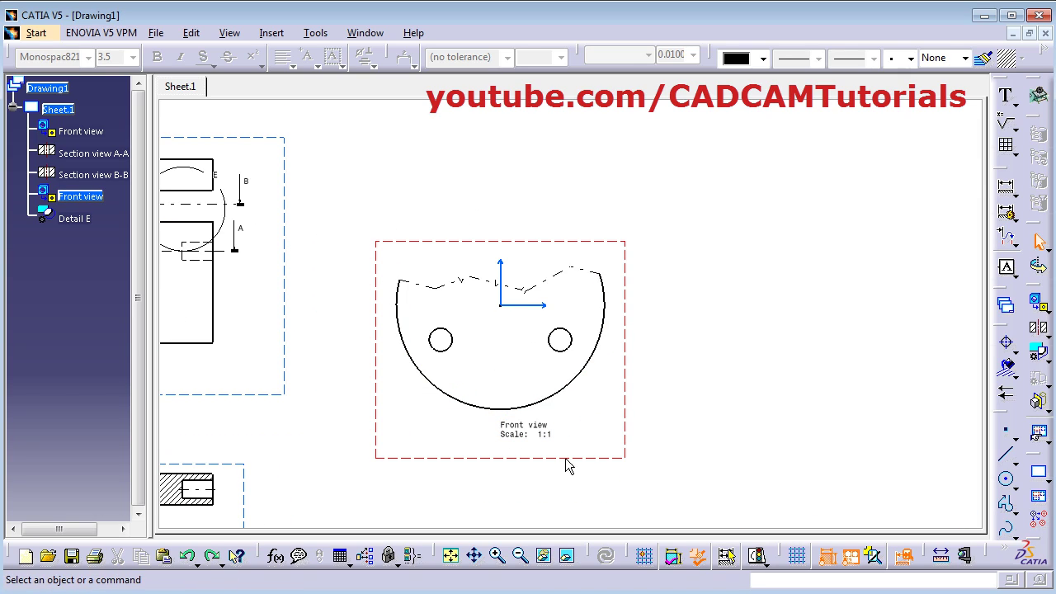
pyautogui.rightClick(627, 357)
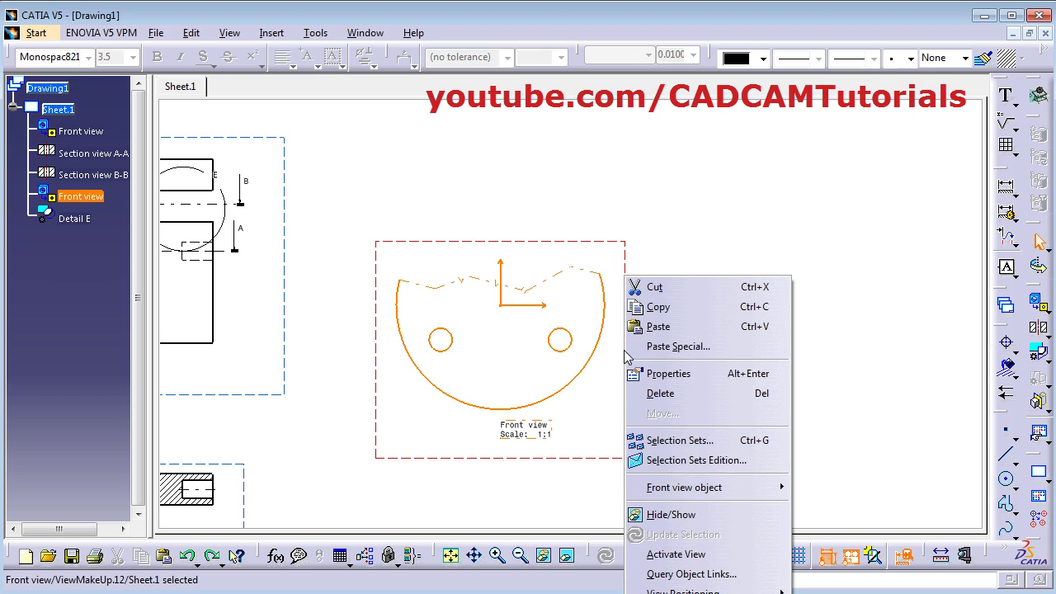
pyautogui.moveTo(688, 493)
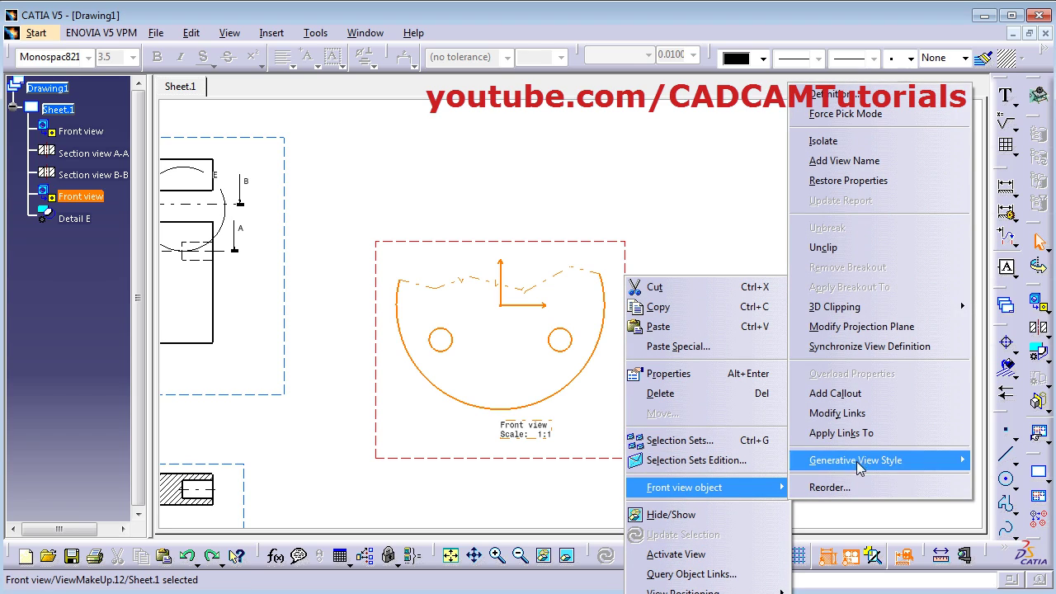
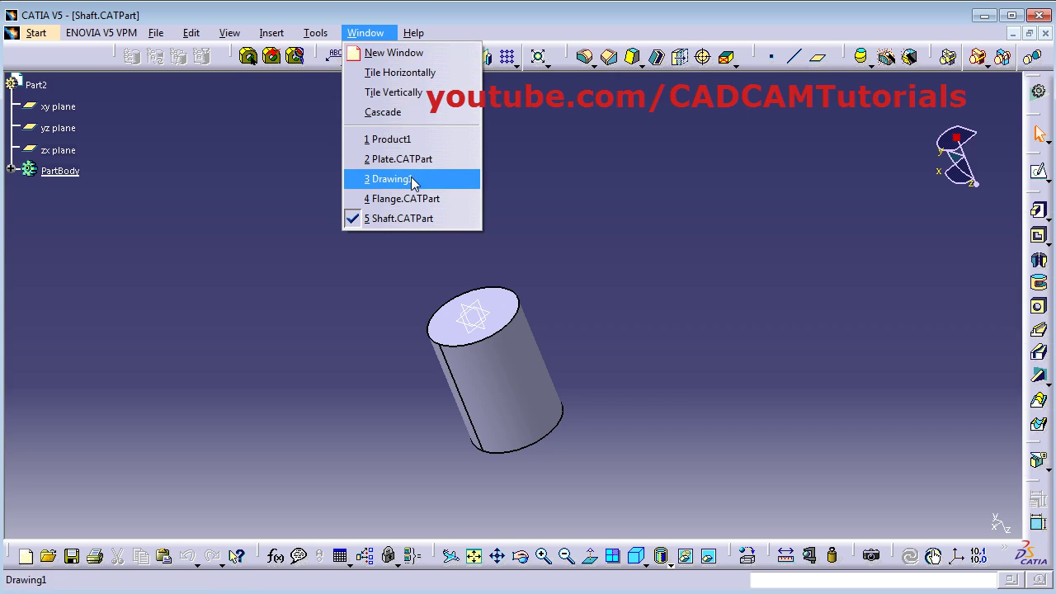
# Step: Create an upright front view of Shaft.CATPart from its yz plane in Drawing1 and place it on the sheet below the flange's front view
pyautogui.click(413, 179)
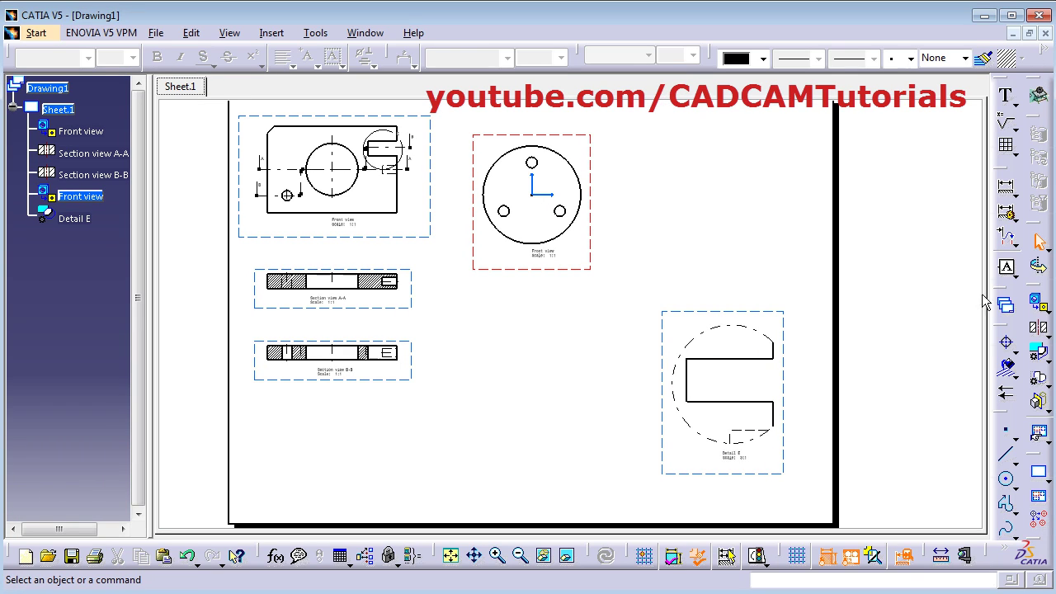
pyautogui.click(1038, 306)
pyautogui.click(373, 33)
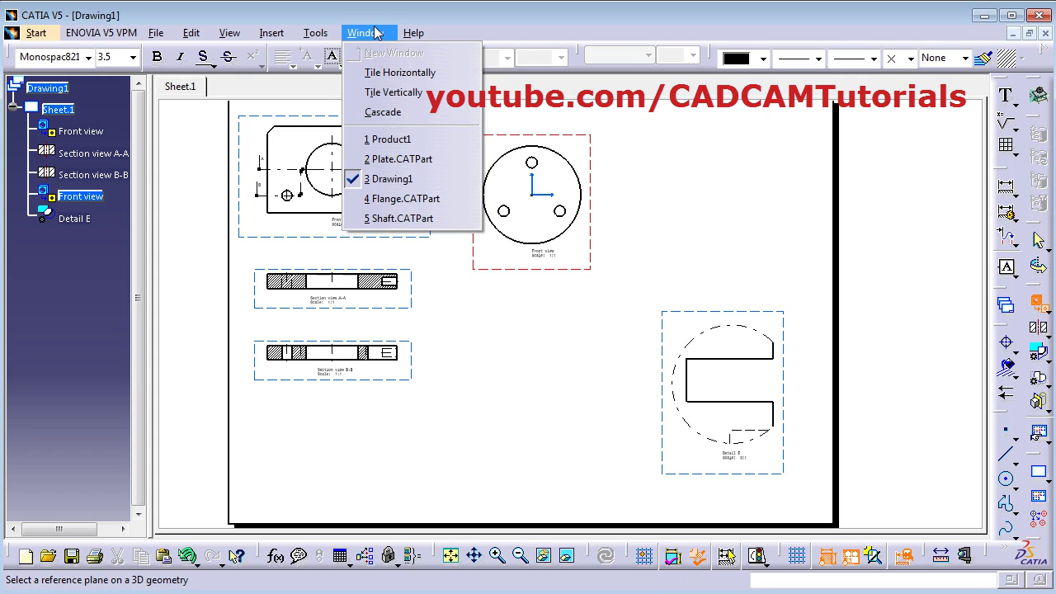
pyautogui.click(403, 219)
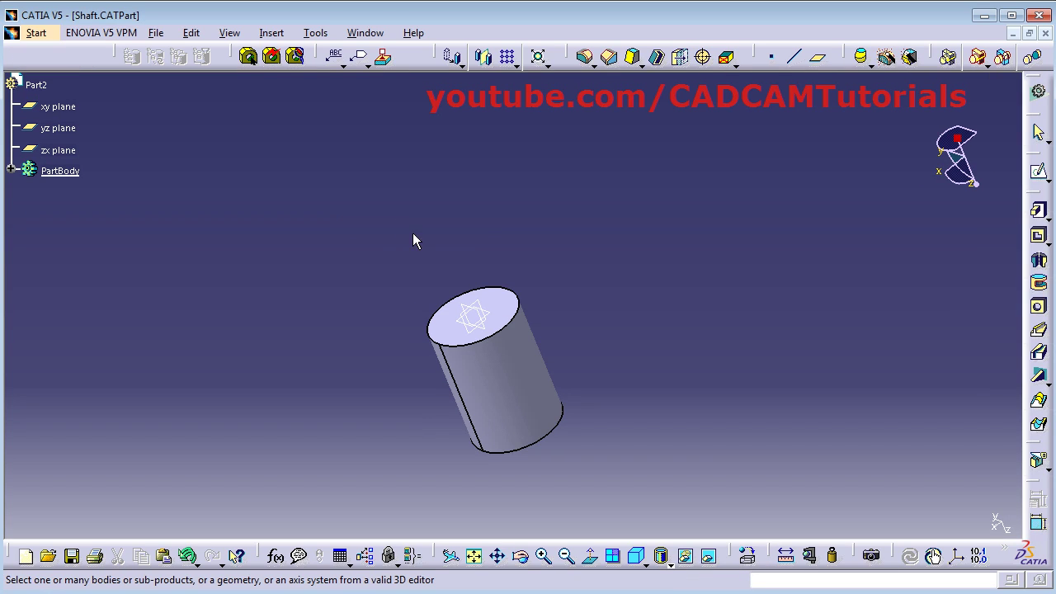
pyautogui.moveTo(472, 322)
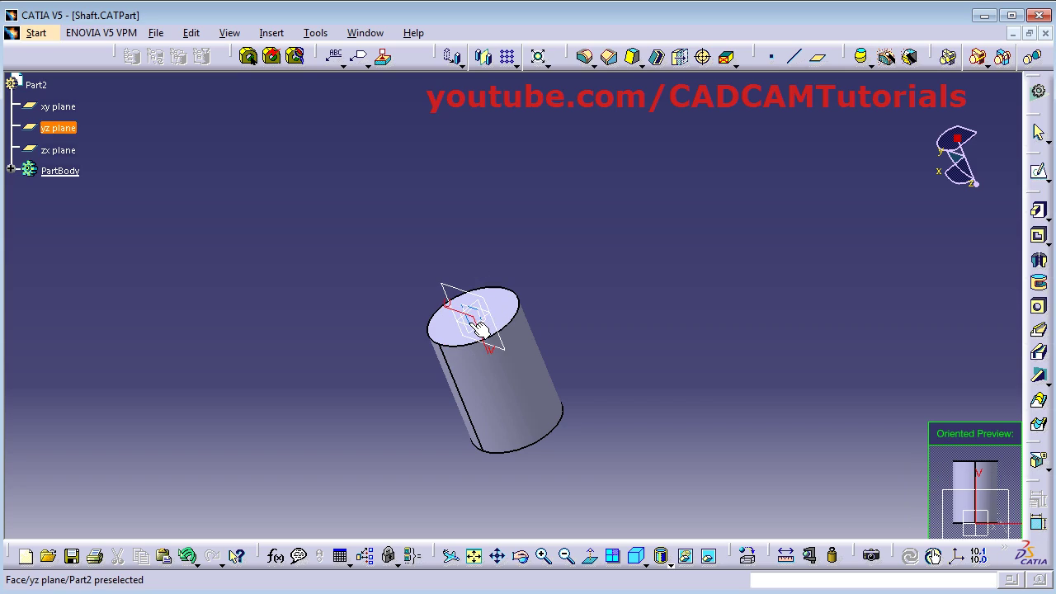
pyautogui.click(479, 329)
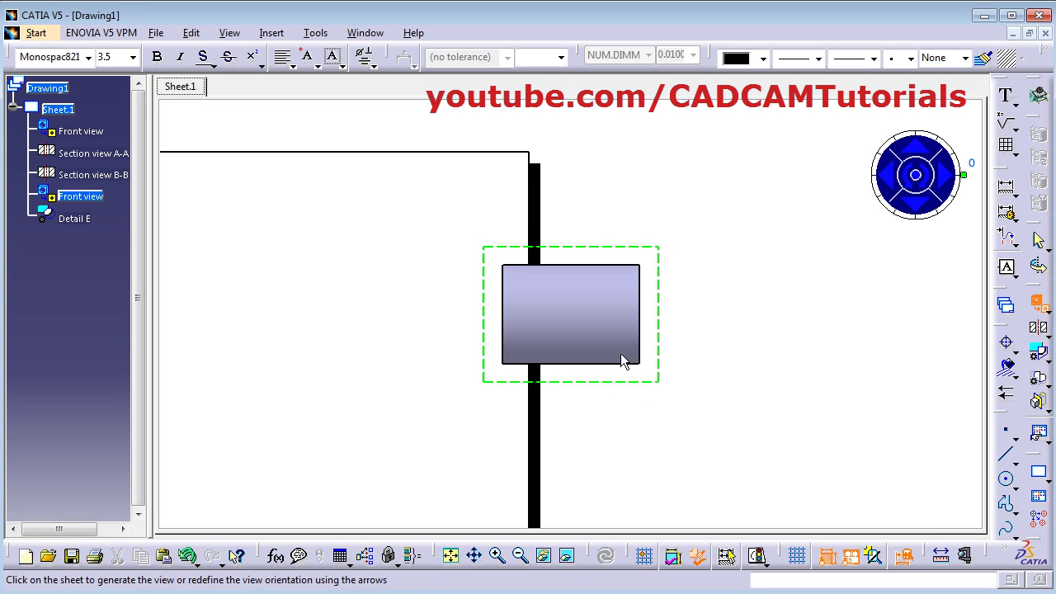
pyautogui.click(925, 190)
pyautogui.click(925, 189)
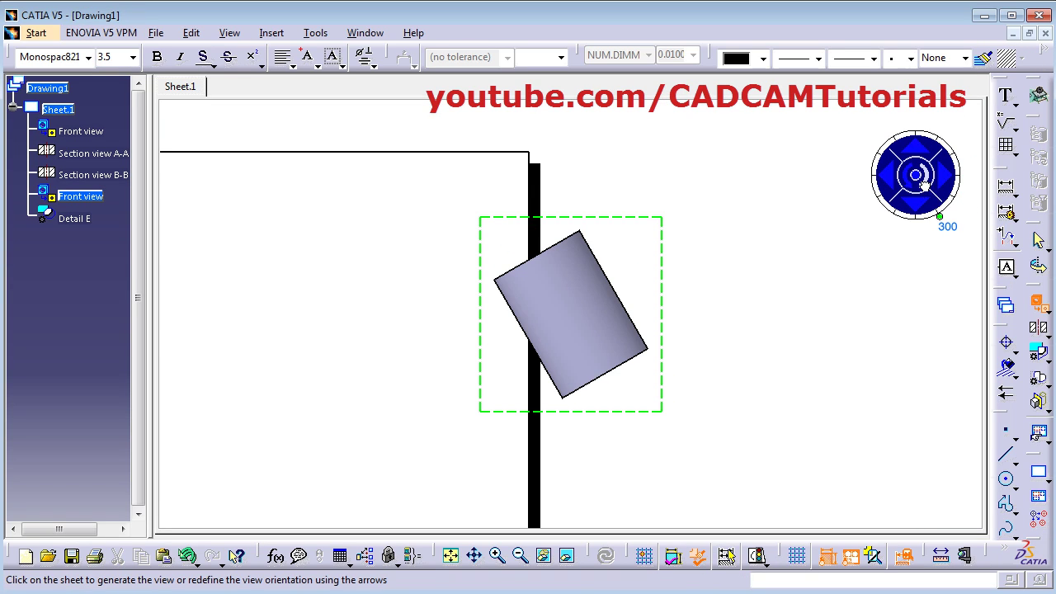
pyautogui.click(924, 187)
pyautogui.click(797, 360)
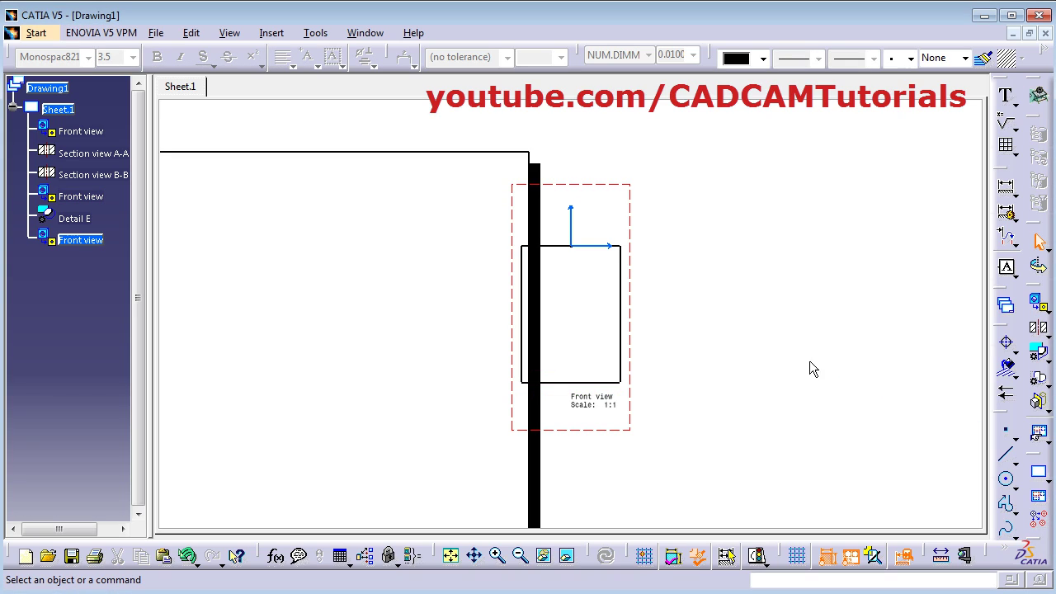
pyautogui.moveTo(811, 368)
pyautogui.mouseDown(button='middle')
pyautogui.moveTo(820, 323)
pyautogui.moveTo(737, 417)
pyautogui.moveTo(880, 243)
pyautogui.moveTo(814, 207)
pyautogui.mouseUp(button='middle')
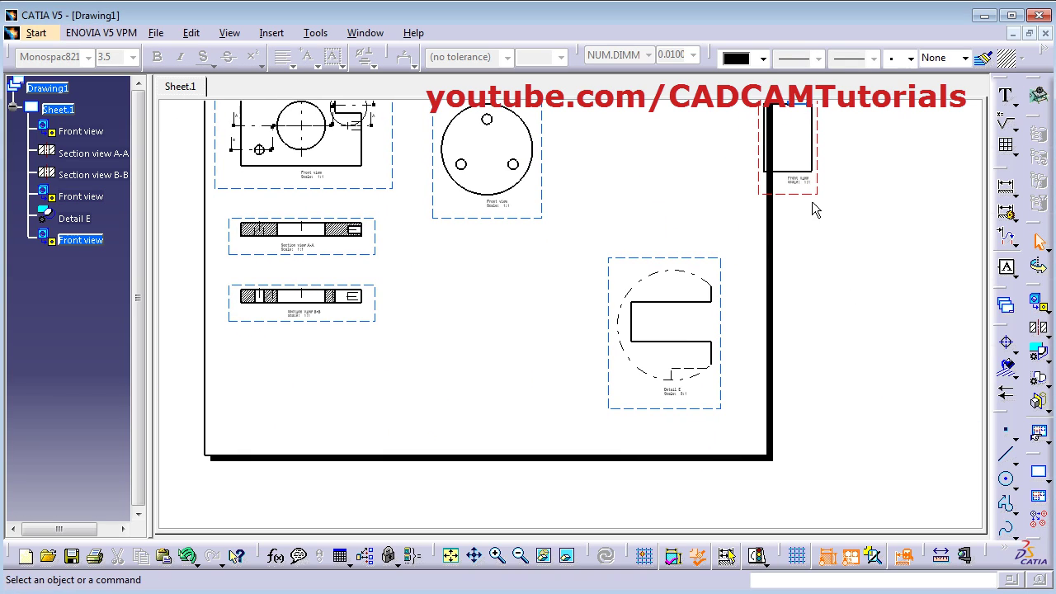
pyautogui.moveTo(814, 195); pyautogui.dragTo(490, 366)
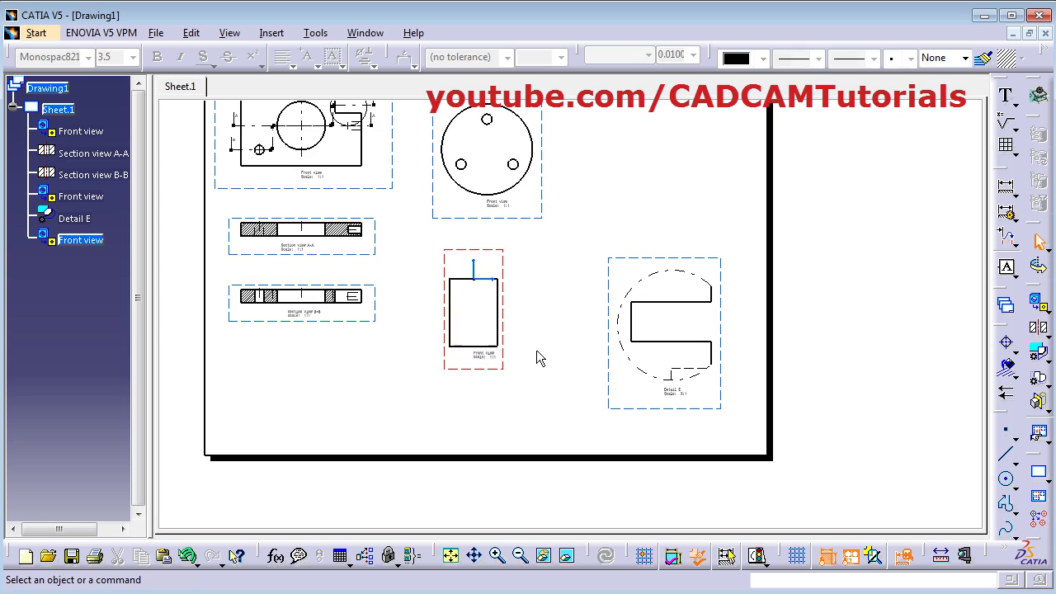
# Step: Make the shaft's front view a broken view with two horizontal break lines, one near the upper end and one near the lower end
pyautogui.moveTo(507, 297)
pyautogui.mouseDown(button='middle')
pyautogui.moveTo(519, 180)
pyautogui.moveTo(438, 280)
pyautogui.moveTo(705, 252)
pyautogui.moveTo(693, 274)
pyautogui.mouseUp(button='middle')
pyautogui.click(1045, 406)
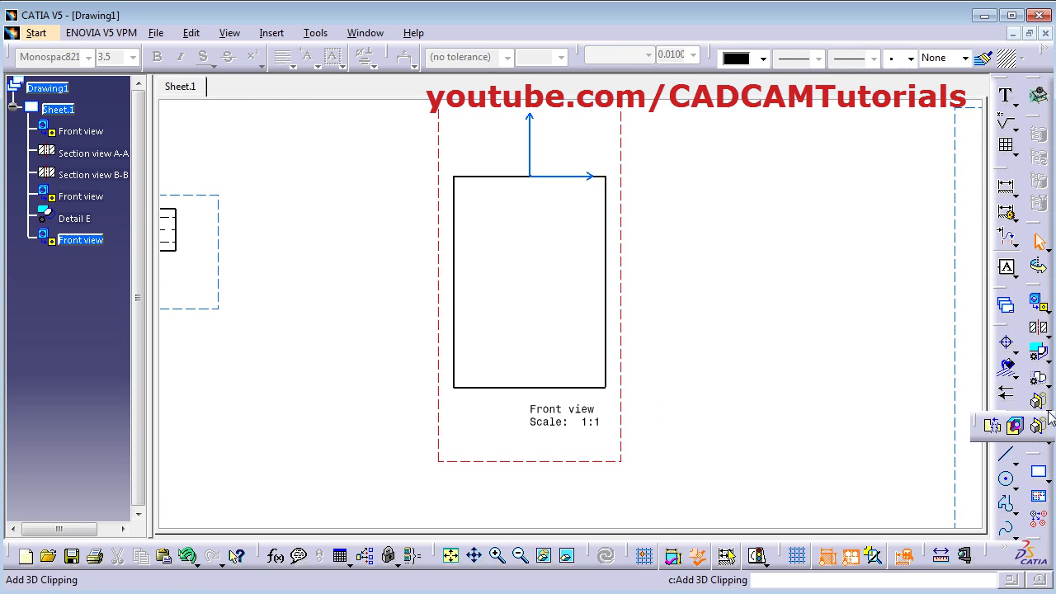
pyautogui.click(996, 431)
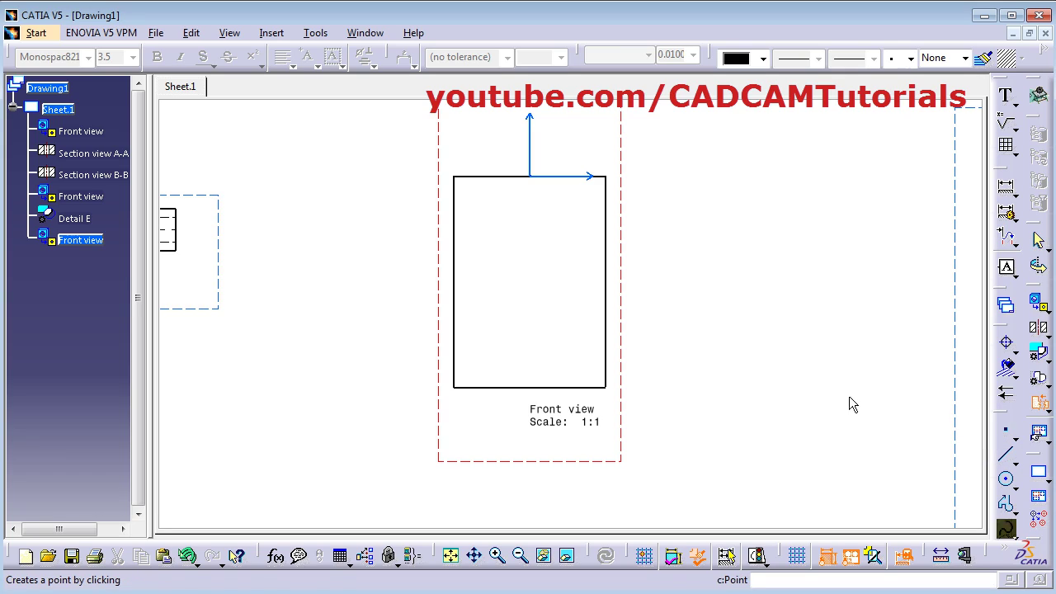
pyautogui.click(467, 223)
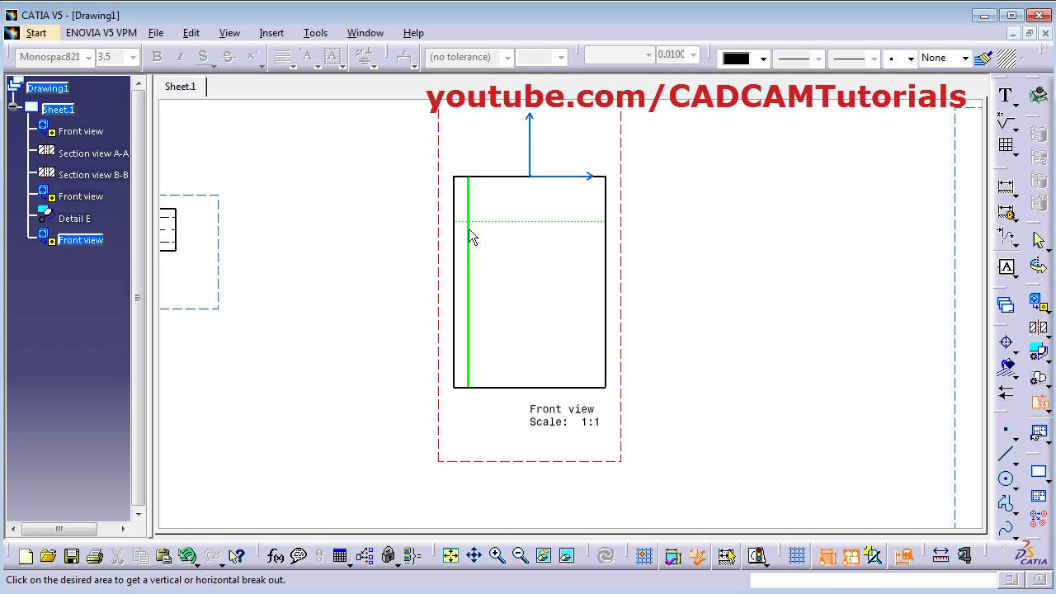
pyautogui.click(531, 222)
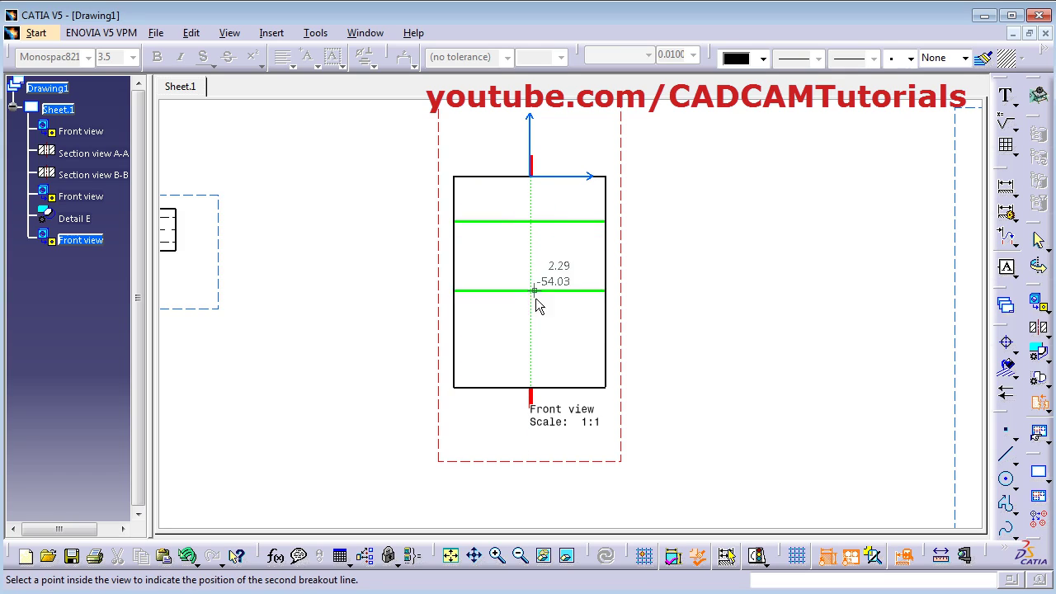
pyautogui.click(566, 339)
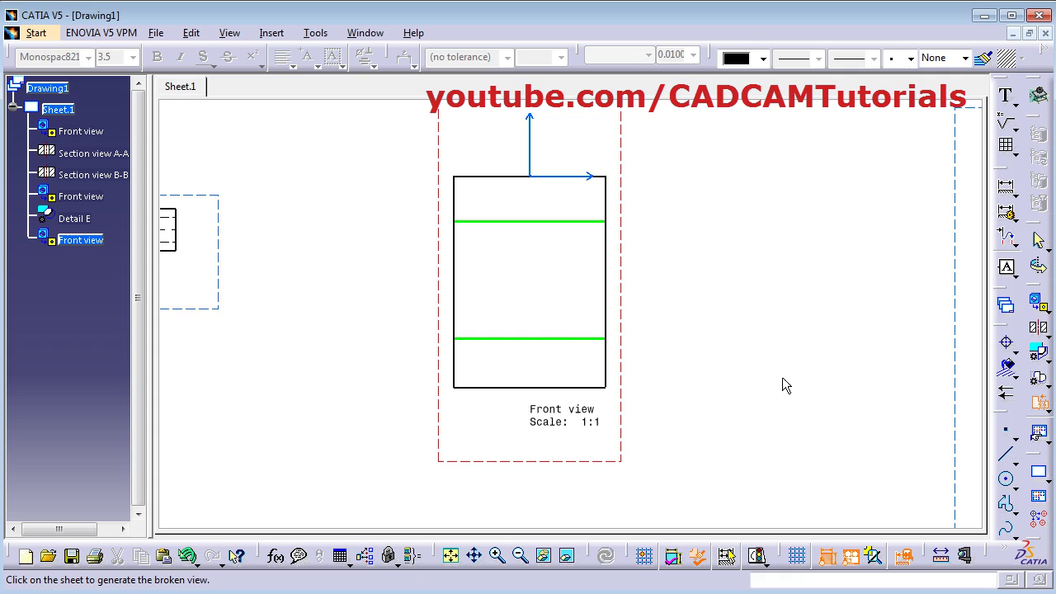
pyautogui.click(875, 252)
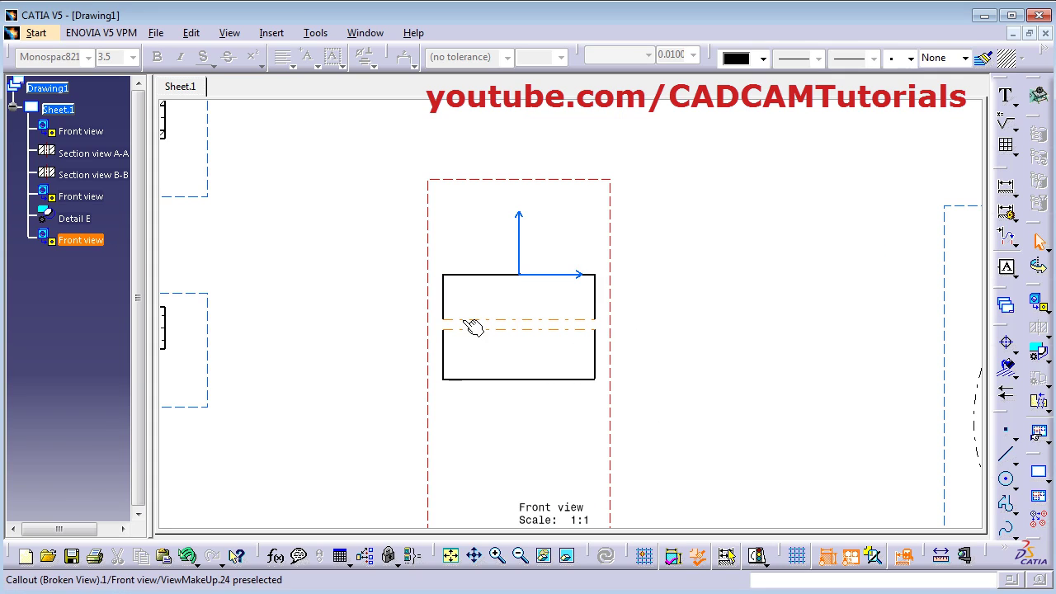
# Step: Set the linetype of the shaft view's break lines to zigzag linetype 8
pyautogui.click(526, 321)
pyautogui.rightClick(529, 322)
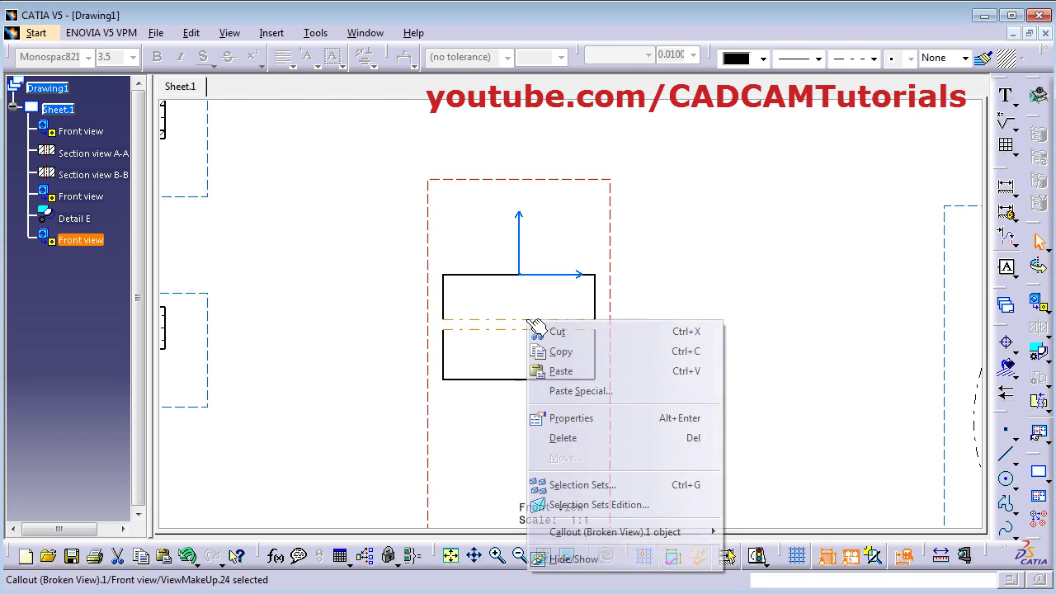
pyautogui.click(558, 419)
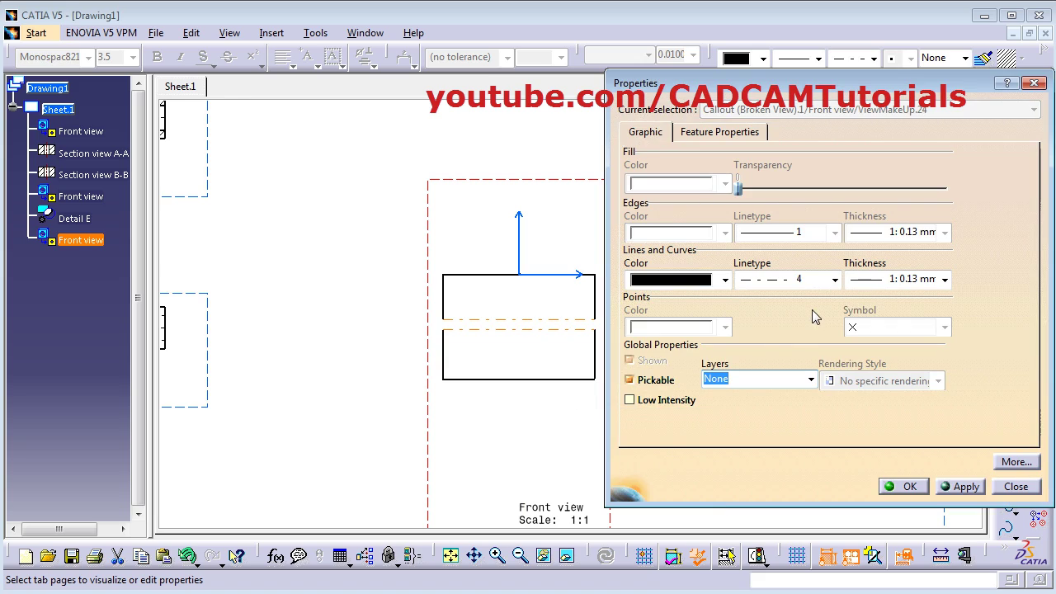
pyautogui.click(835, 279)
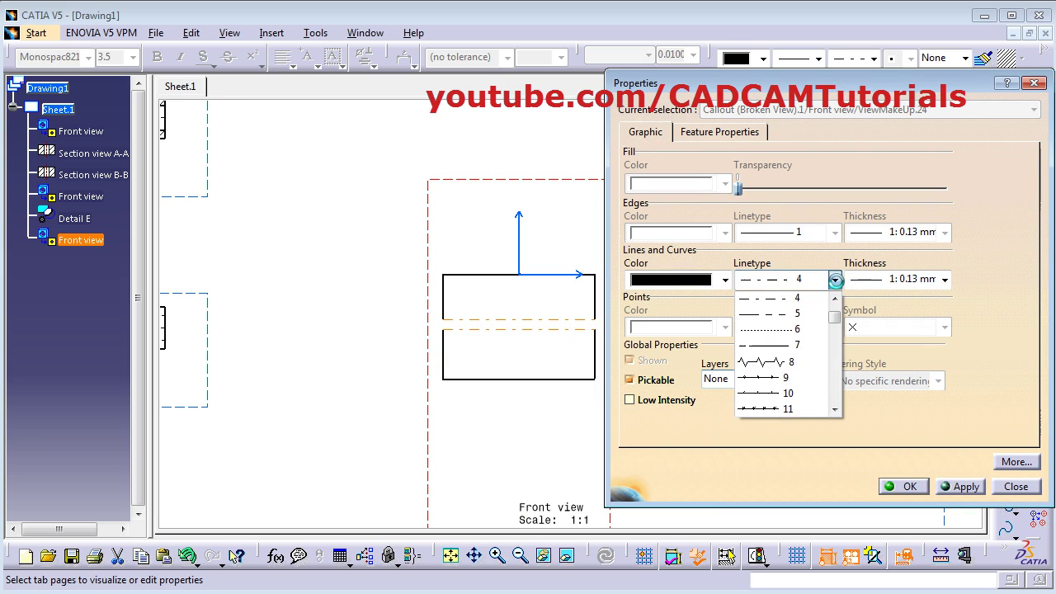
pyautogui.click(751, 360)
pyautogui.click(962, 487)
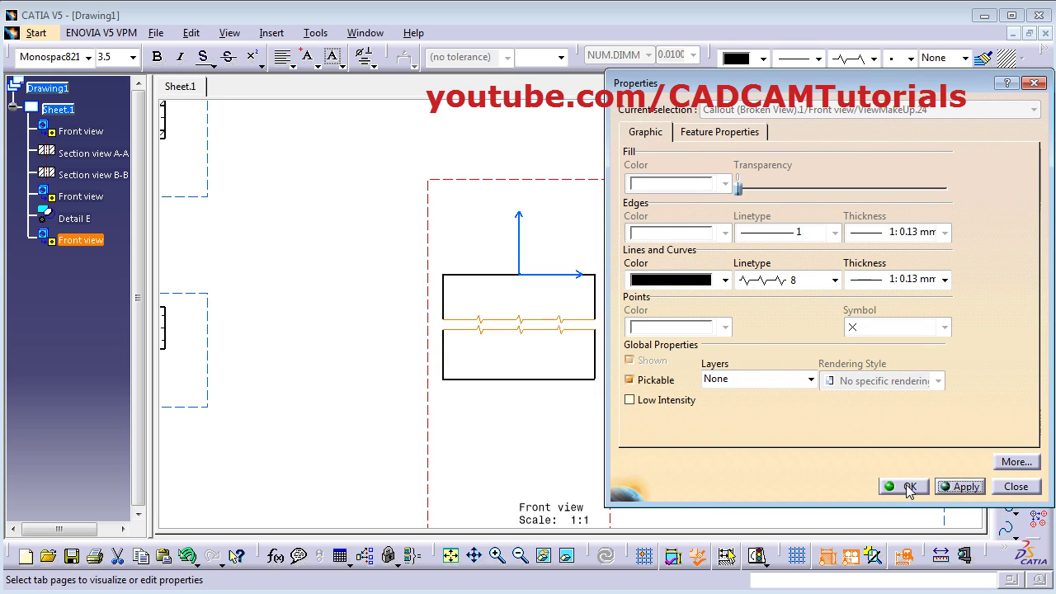
pyautogui.click(906, 486)
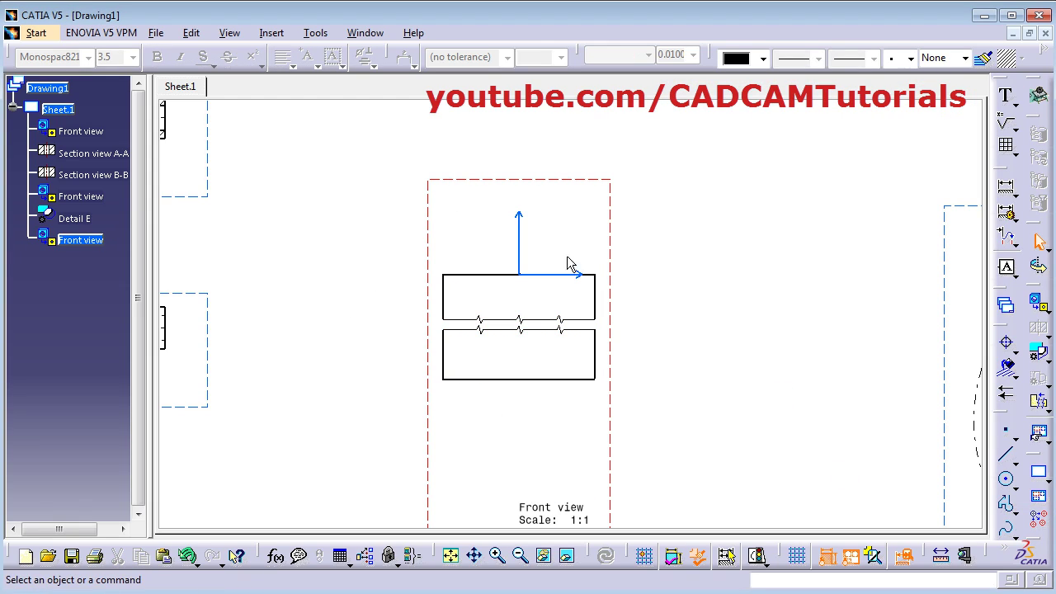
# Step: Unbreak the shaft's front view to restore its full length
pyautogui.rightClick(615, 382)
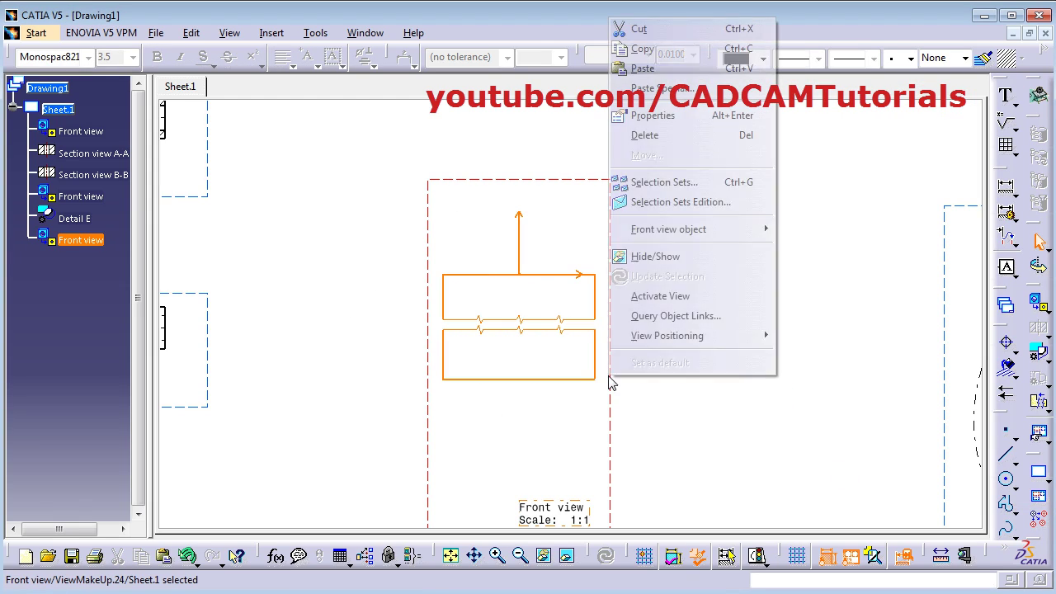
pyautogui.moveTo(728, 228)
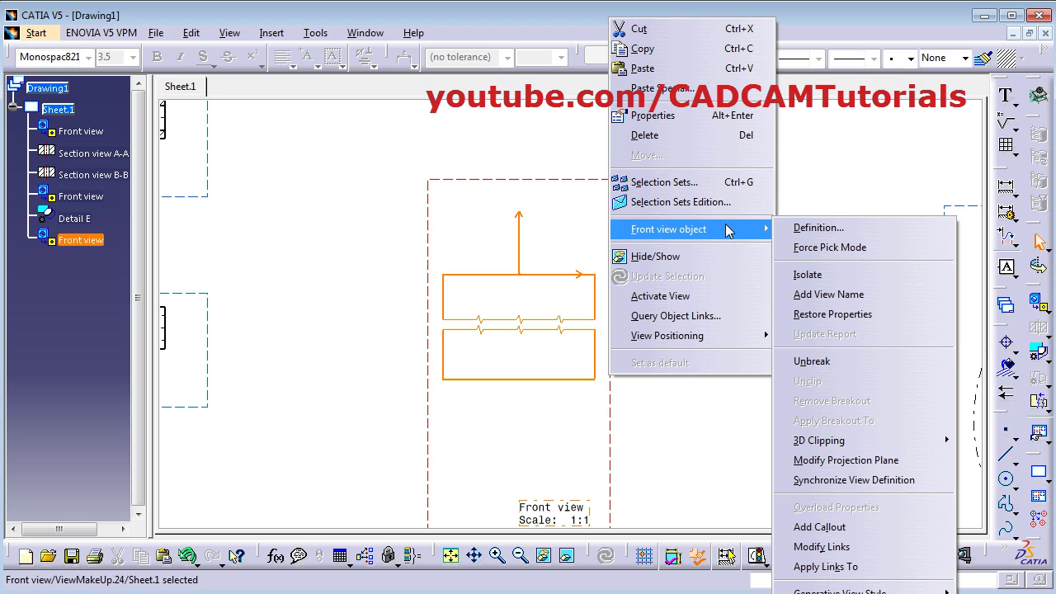
pyautogui.click(839, 360)
# Step: Delete the Detail E view from the sheet
pyautogui.moveTo(620, 283); pyautogui.dragTo(620, 415, button='middle')
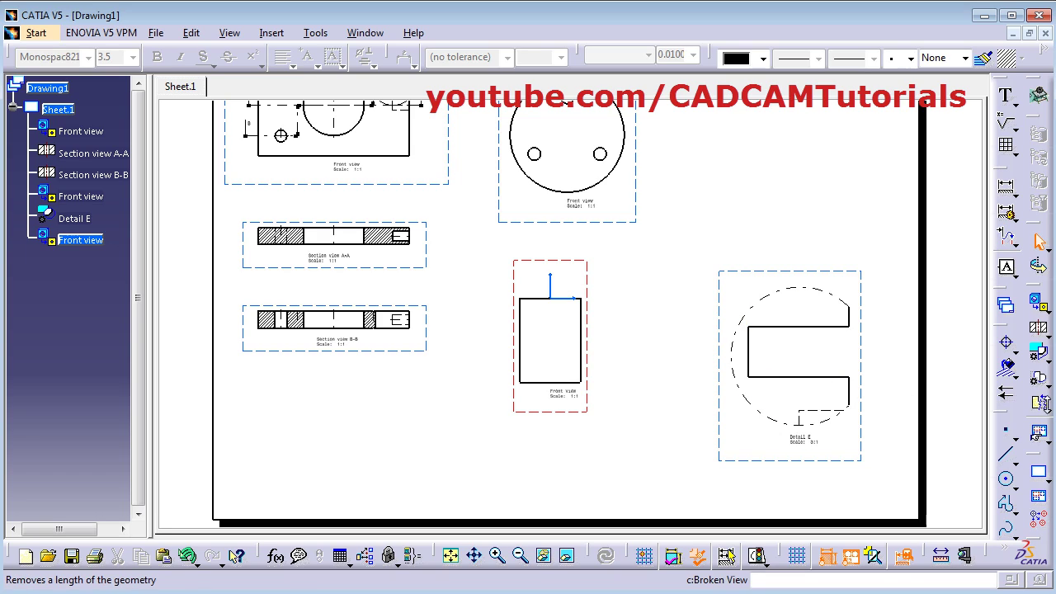
pyautogui.click(1046, 409)
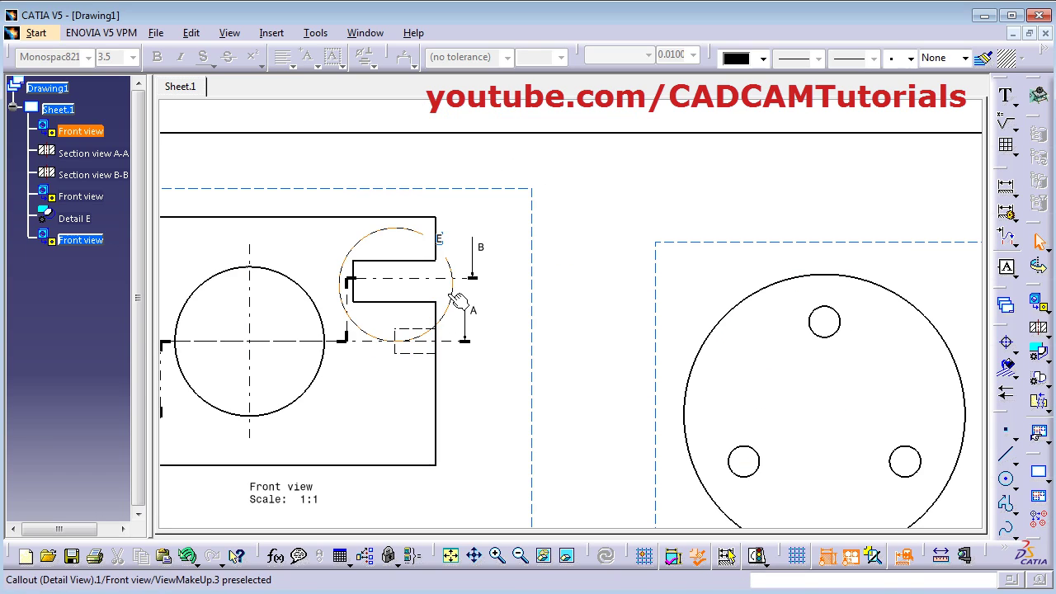
pyautogui.moveTo(584, 354); pyautogui.dragTo(584, 380, button='middle')
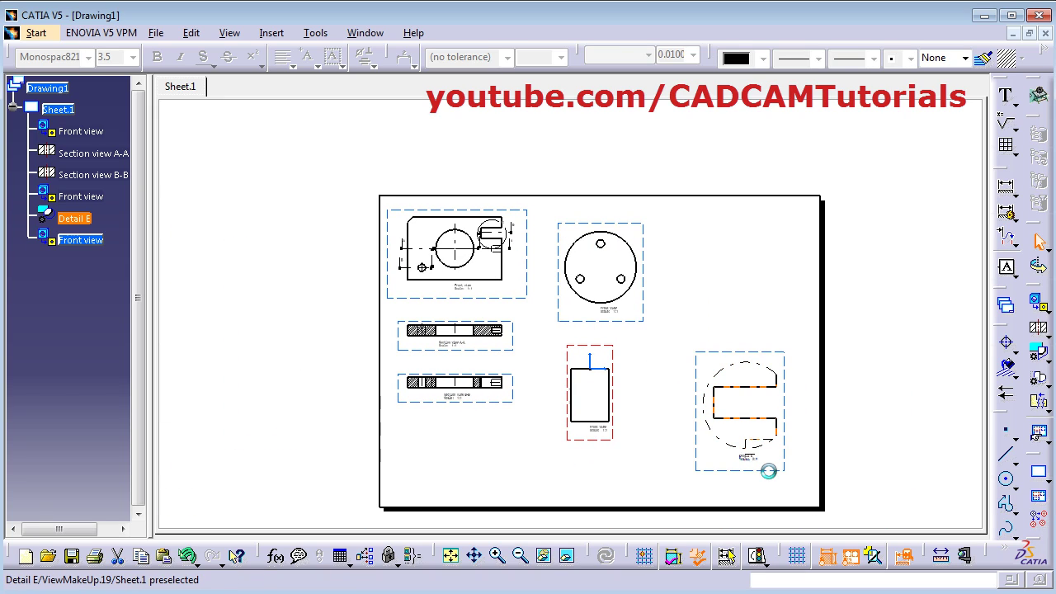
pyautogui.click(768, 471)
pyautogui.press('Delete')
# Step: Activate the plate's front view
pyautogui.moveTo(512, 347)
pyautogui.mouseDown(button='middle')
pyautogui.moveTo(500, 330)
pyautogui.moveTo(570, 372)
pyautogui.moveTo(586, 400)
pyautogui.moveTo(639, 271)
pyautogui.moveTo(500, 234)
pyautogui.mouseUp(button='middle')
pyautogui.moveTo(670, 302)
pyautogui.mouseDown(button='middle')
pyautogui.moveTo(708, 354)
pyautogui.moveTo(712, 420)
pyautogui.mouseUp(button='middle')
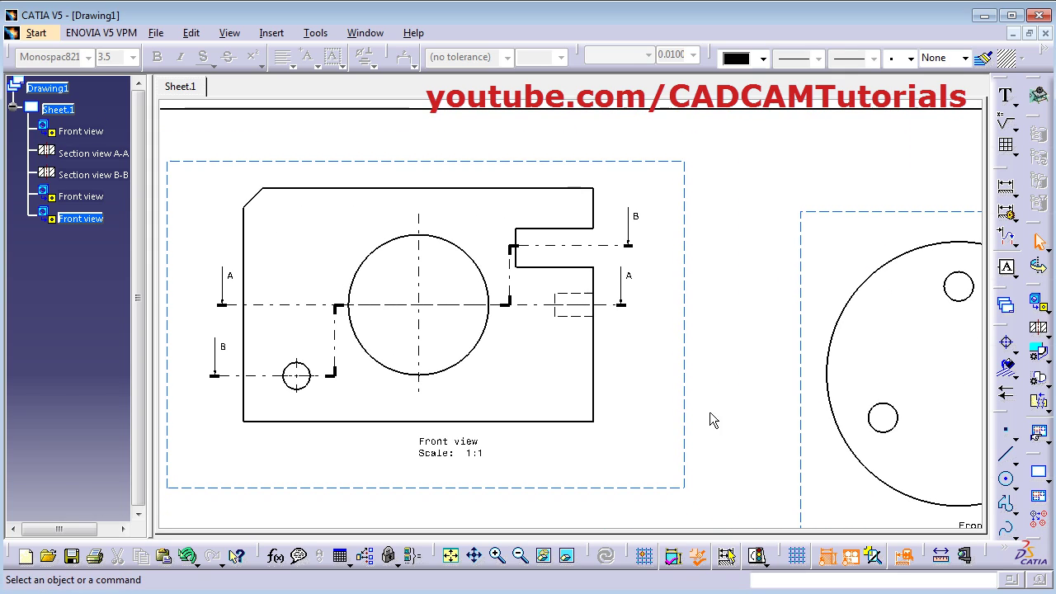
pyautogui.rightClick(685, 352)
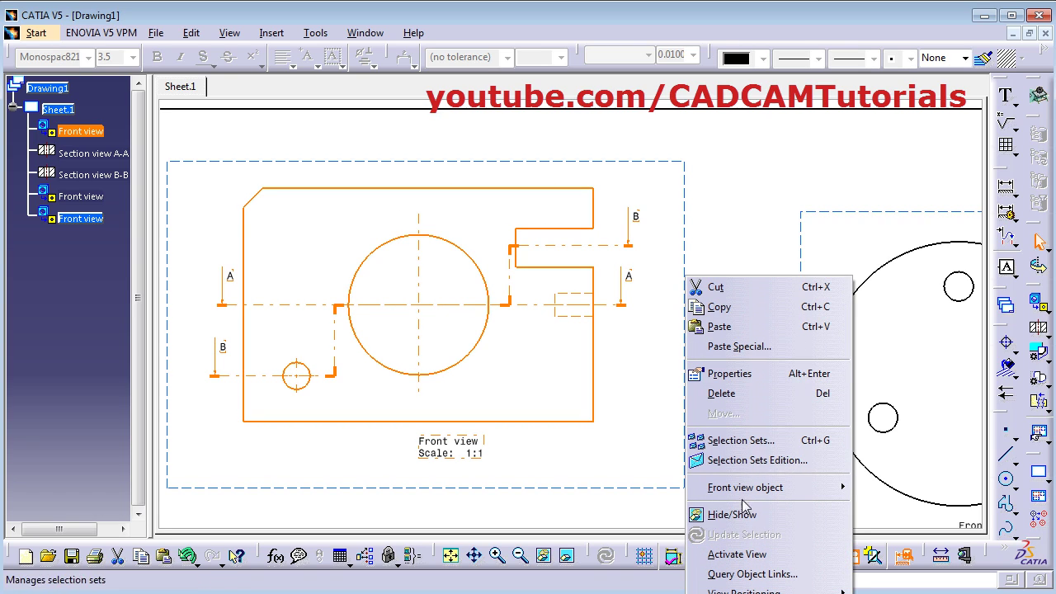
pyautogui.click(742, 554)
# Step: Start a breakout view on the plate's front view and draw a closed five-point profile around the dashed hole below the slot, extending past the plate's edge
pyautogui.keyDown('ctrl'); pyautogui.moveTo(726, 394); pyautogui.dragTo(989, 446, button='middle'); pyautogui.keyUp('ctrl')
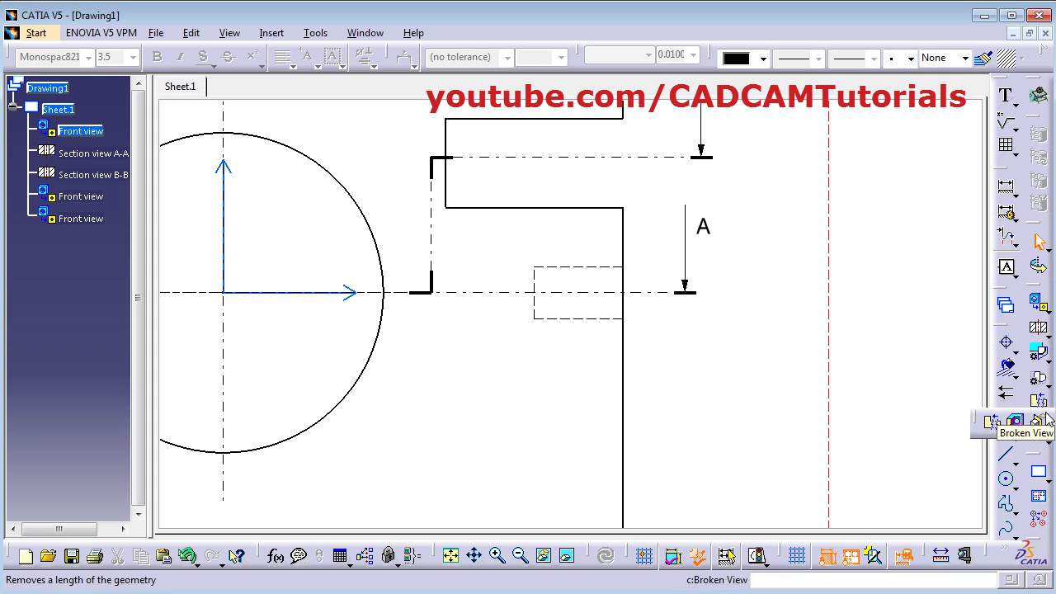
pyautogui.click(1046, 437)
pyautogui.click(1016, 424)
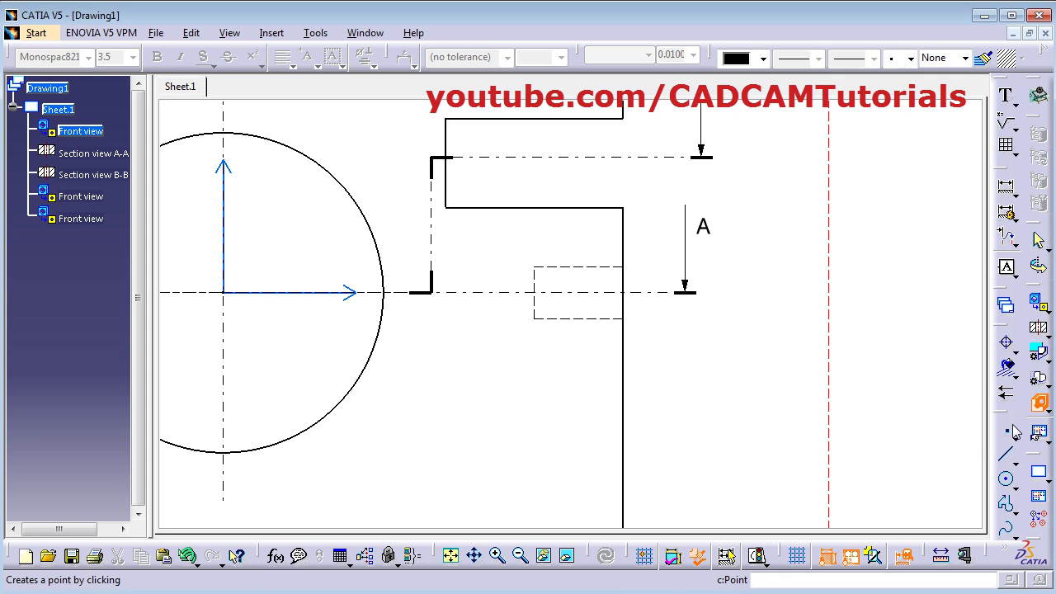
pyautogui.click(603, 240)
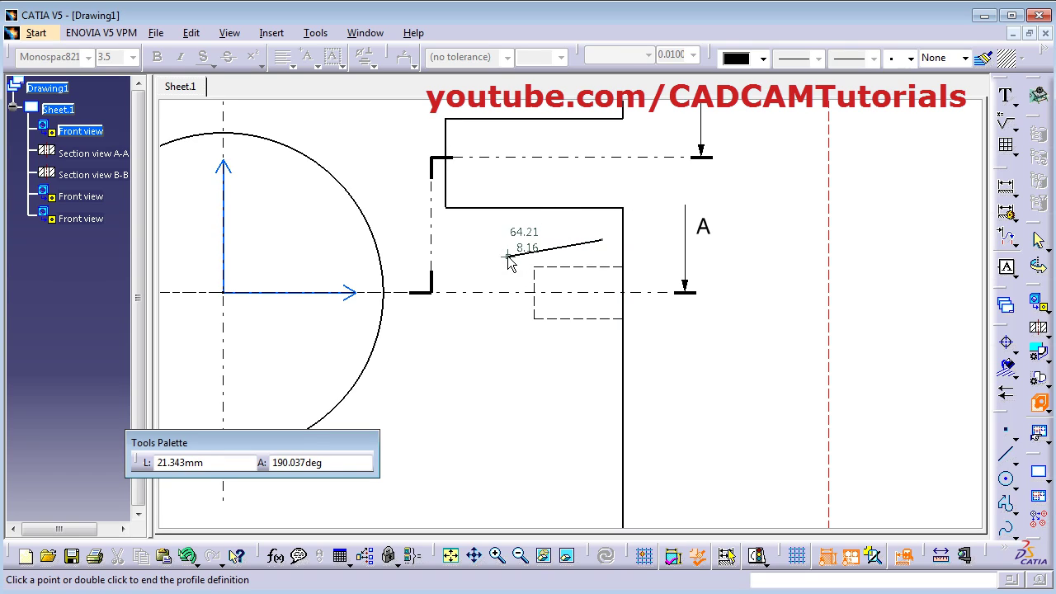
pyautogui.click(509, 256)
pyautogui.click(497, 334)
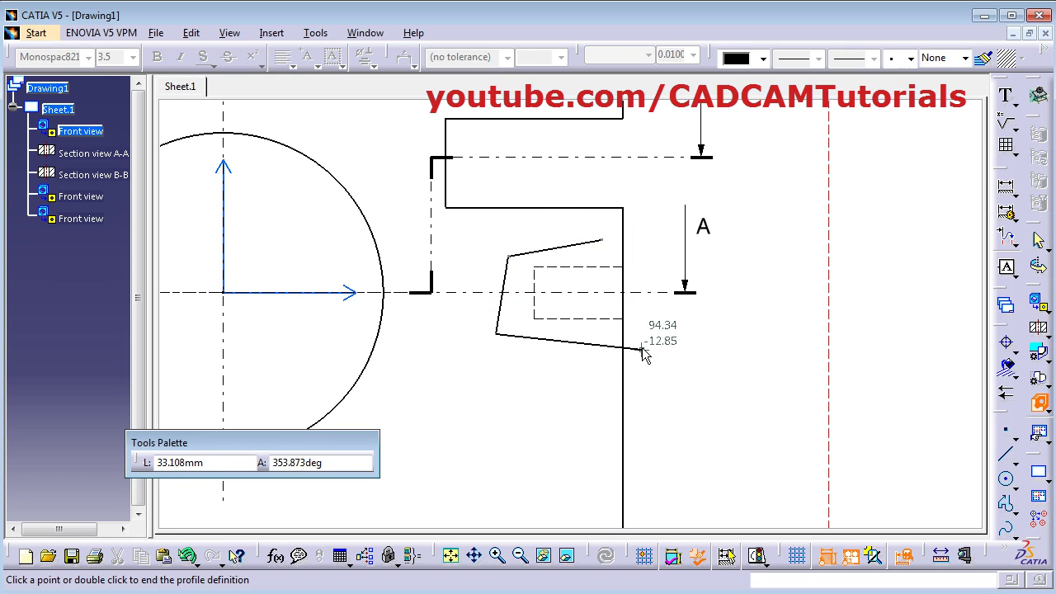
pyautogui.click(646, 343)
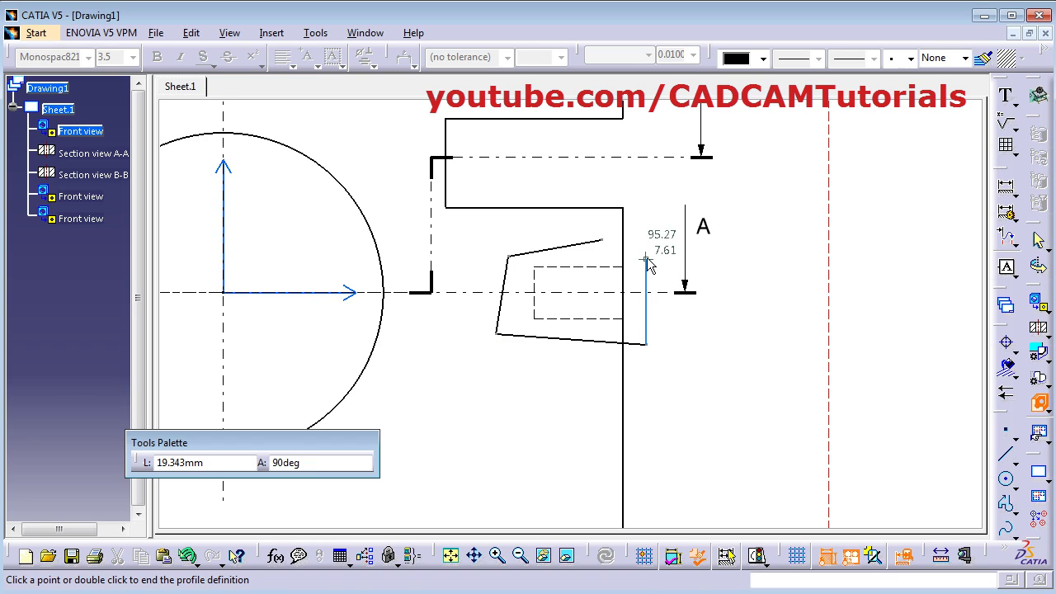
pyautogui.doubleClick(647, 258)
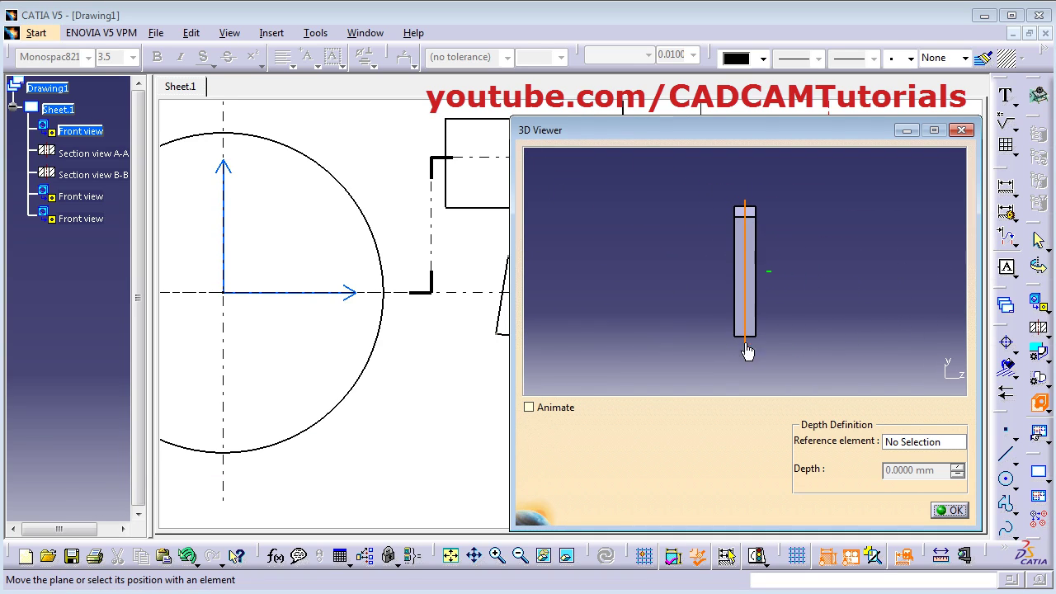
# Step: Place the breakout's cutting plane near the middle of the plate's thickness, create the breakout and fit the whole sheet in view
pyautogui.moveTo(746, 347); pyautogui.dragTo(747, 351)
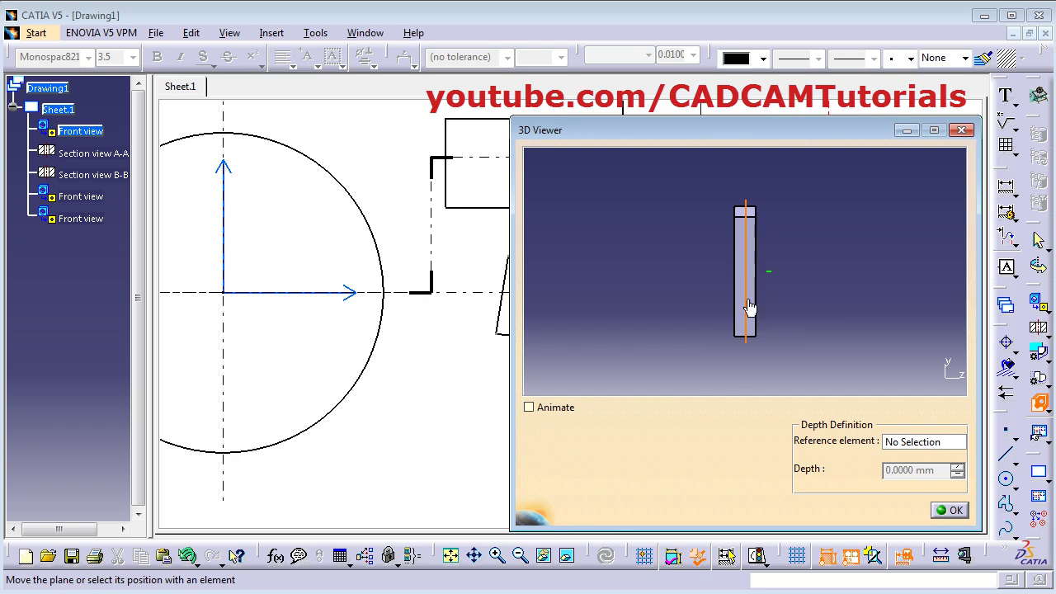
pyautogui.click(950, 509)
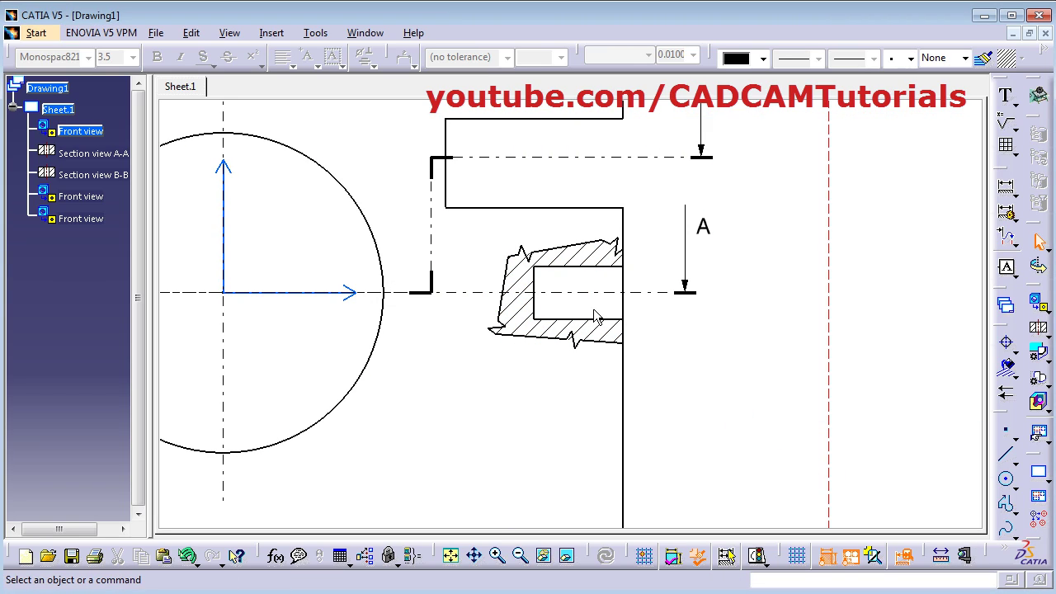
pyautogui.moveTo(641, 325)
pyautogui.mouseDown(button='middle')
pyautogui.moveTo(540, 331)
pyautogui.moveTo(699, 386)
pyautogui.mouseUp(button='middle')
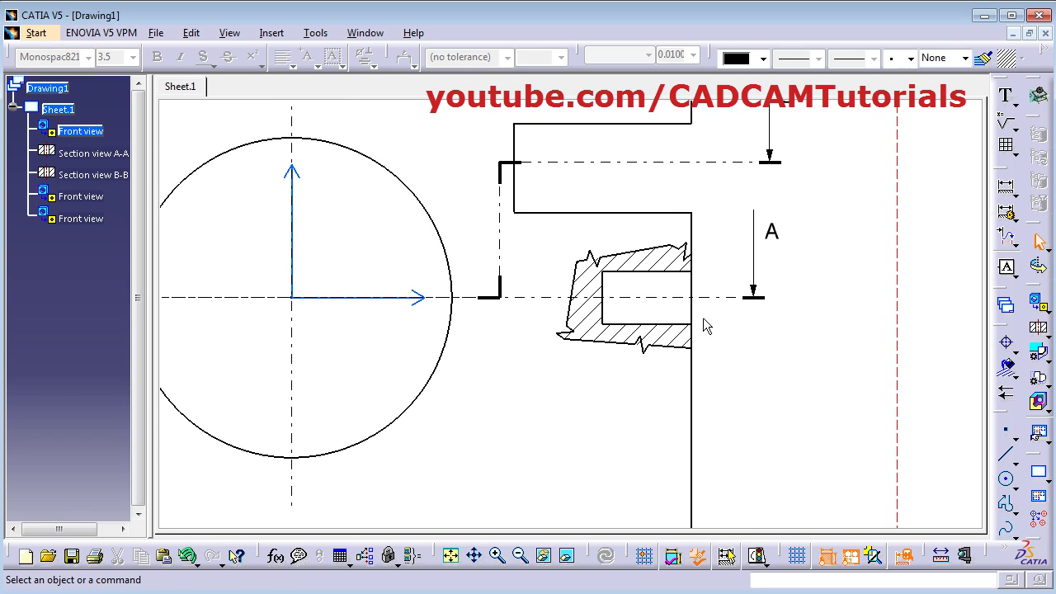
pyautogui.click(450, 556)
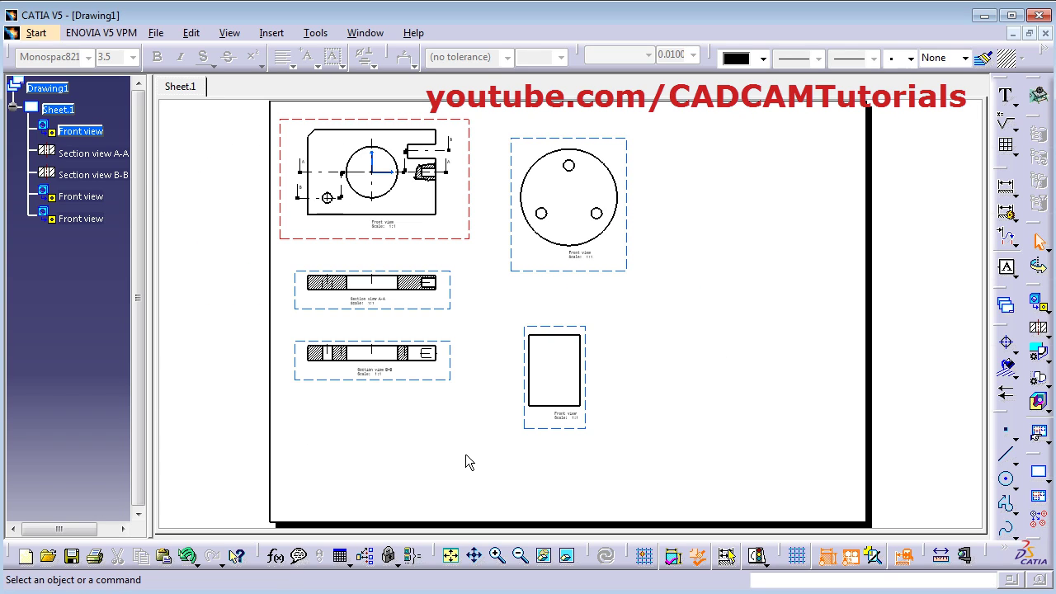